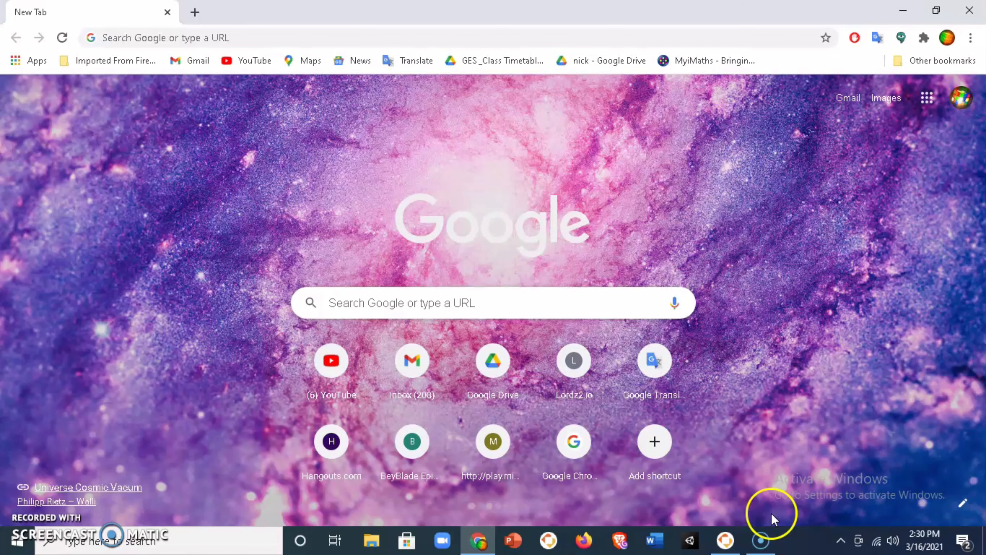
left_click(726, 541)
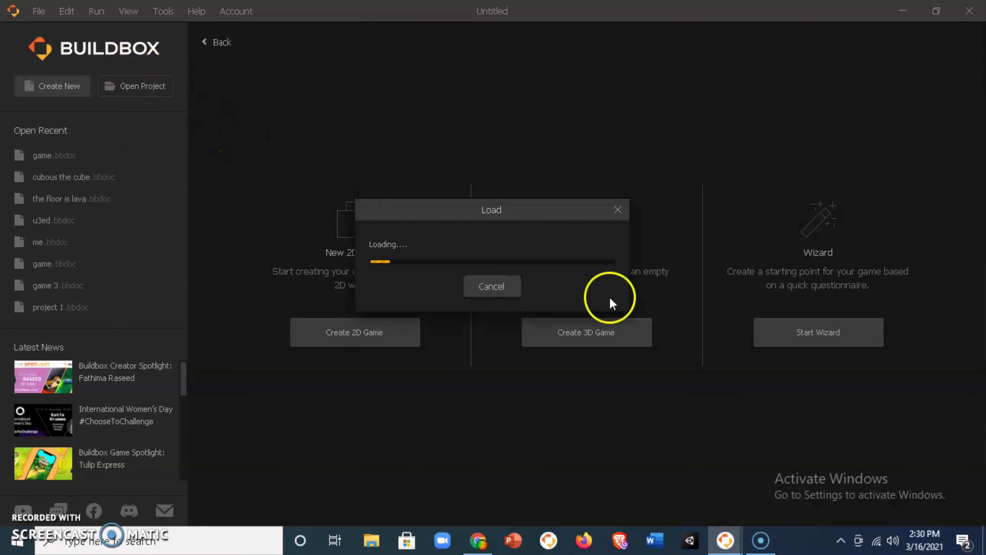
left_click(512, 293)
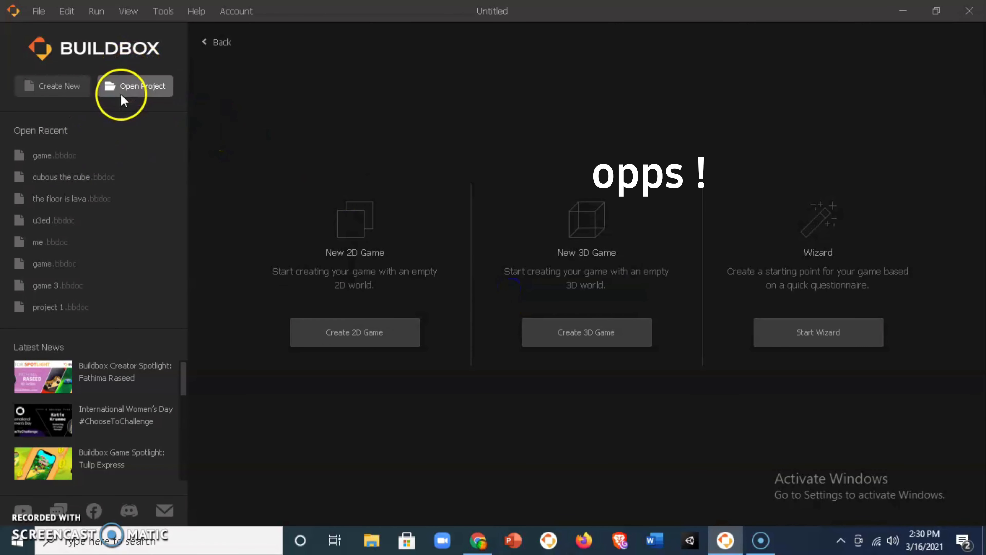
left_click(217, 44)
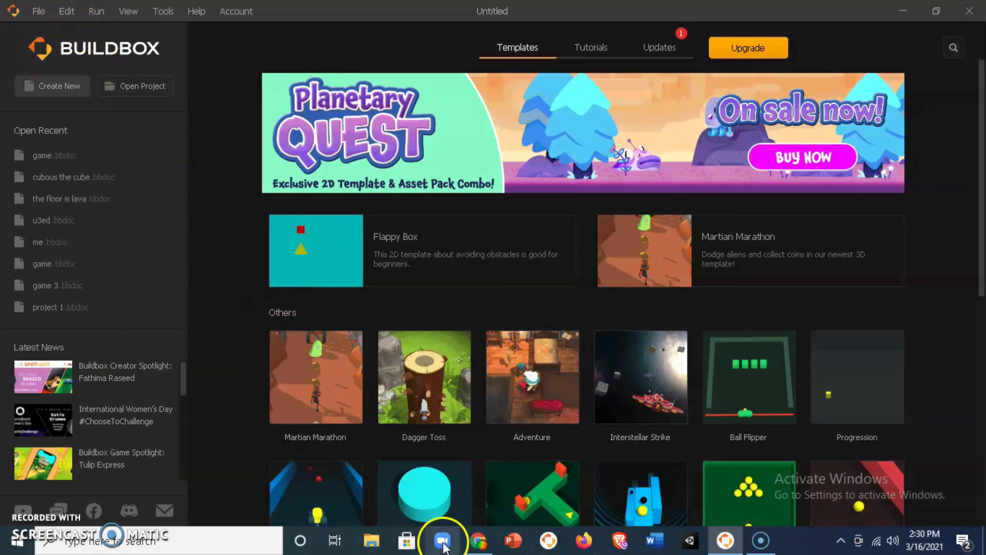
Step: Switch to Chrome and search the web for "build box download"
mouse_move(484, 548)
left_click(483, 492)
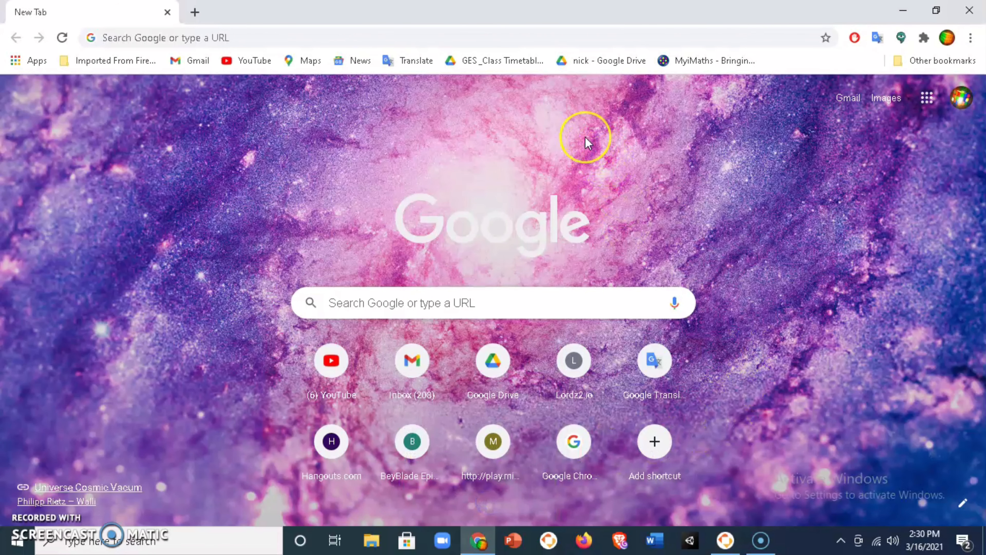
left_click(328, 40)
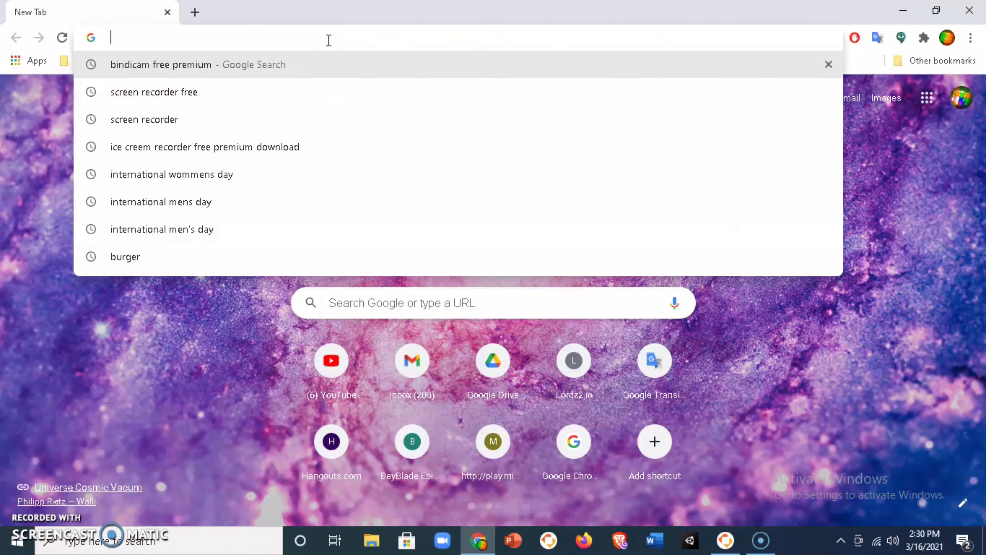
type("build")
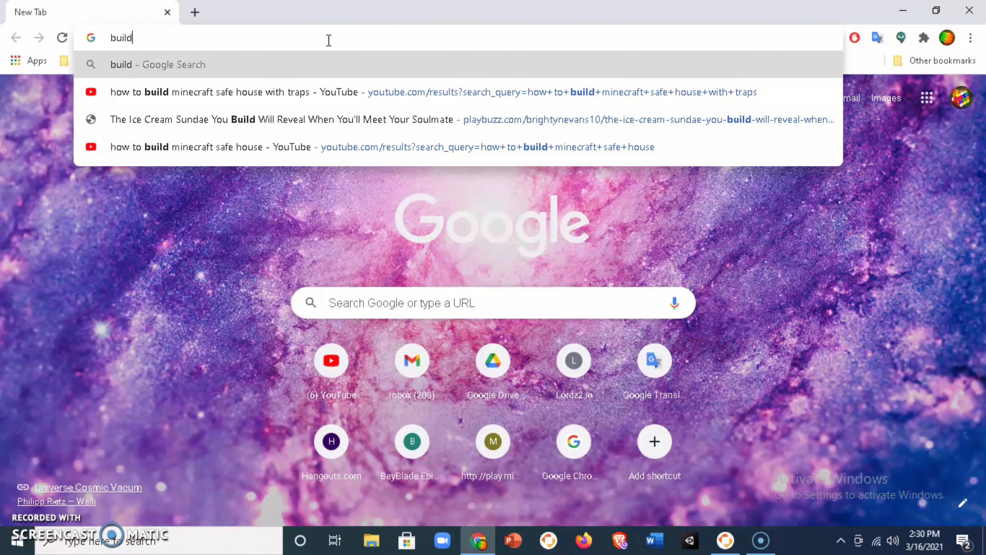
type(" box download")
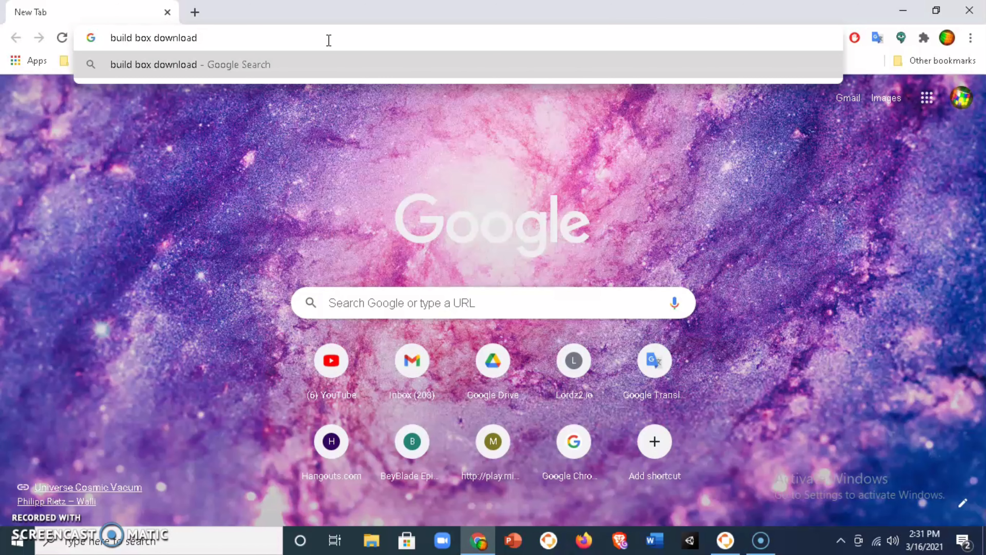
key("Return")
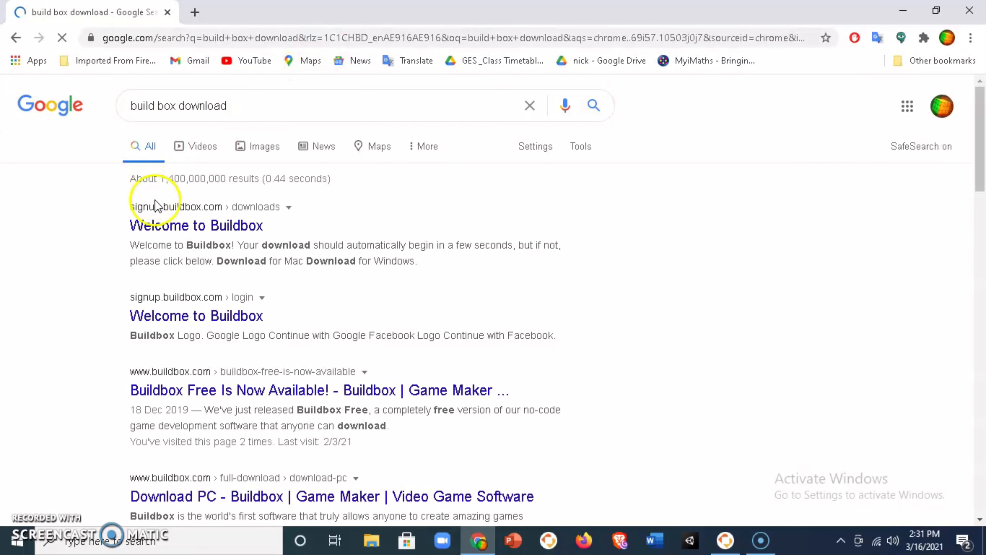
Step: Open the Buildbox downloads page from the first search result and cancel the Buildbox3 (3).exe download
left_click(224, 229)
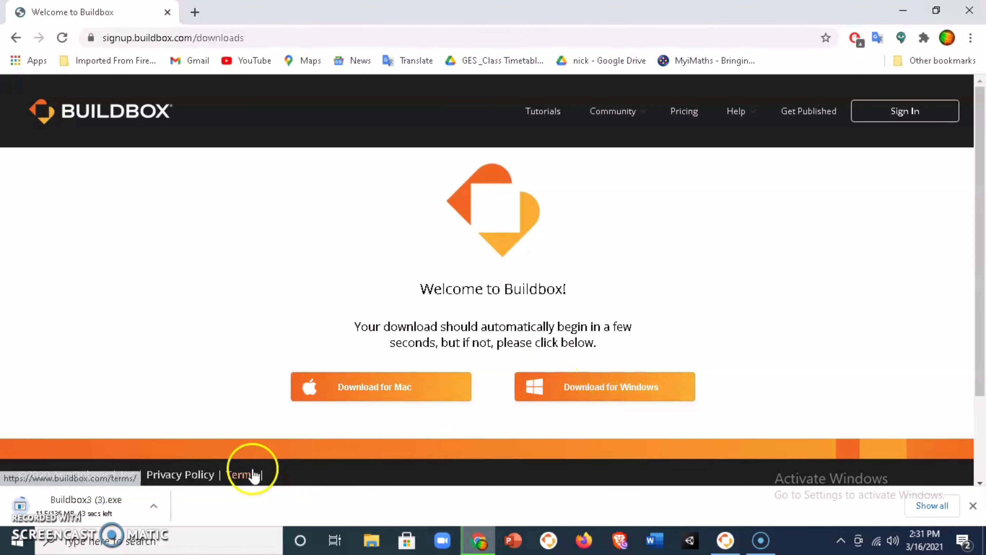
left_click(156, 505)
left_click(205, 482)
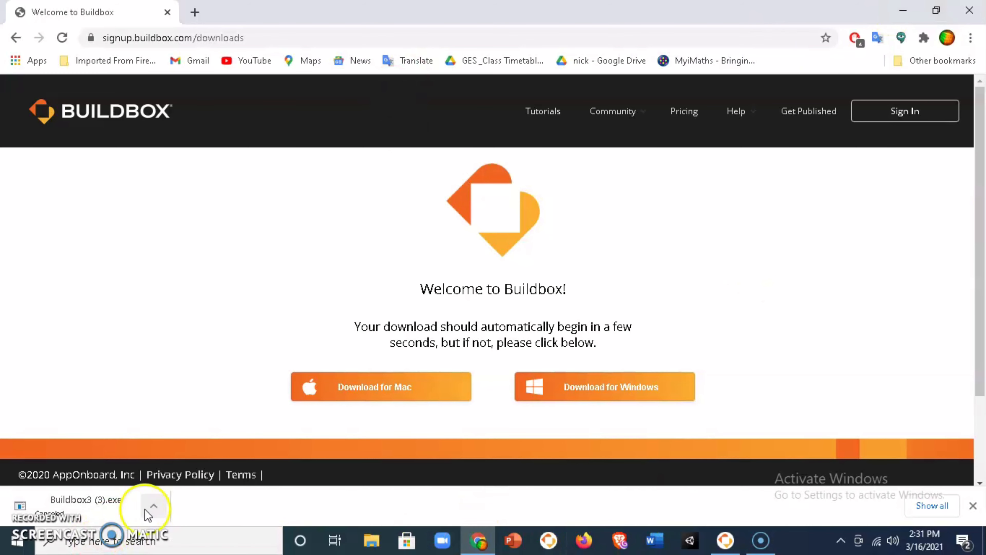
left_click(154, 506)
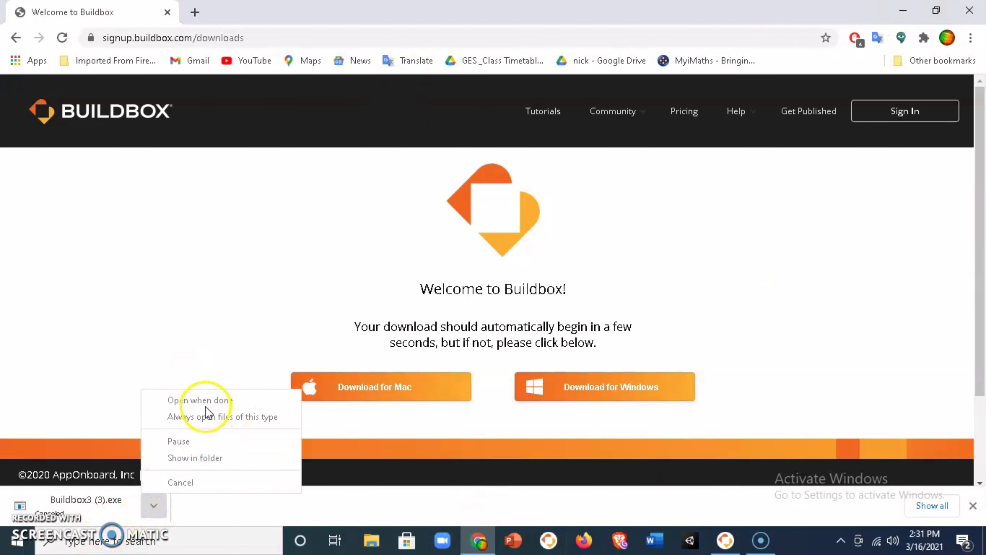
left_click(433, 255)
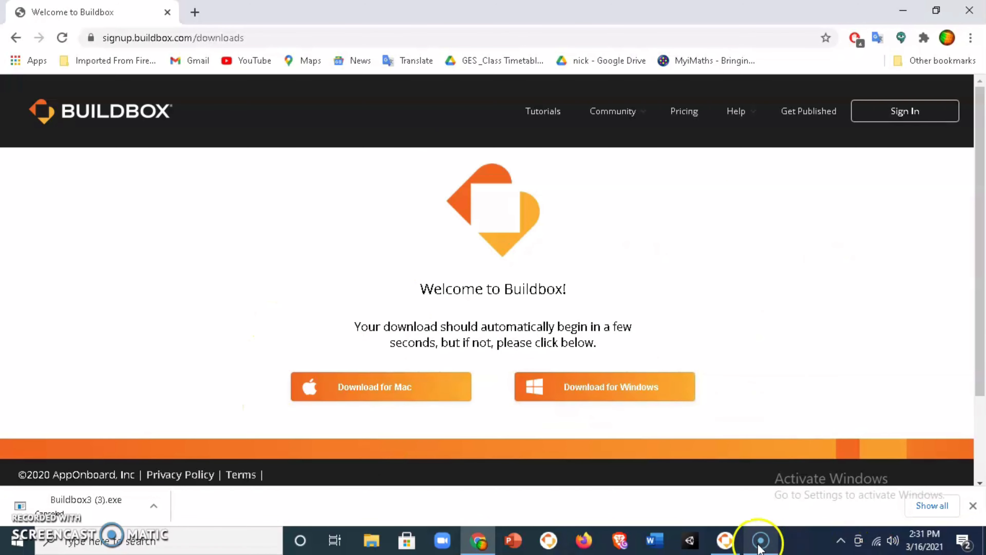
Step: Switch to Buildbox and create a new empty 3D game
mouse_move(727, 546)
left_click(726, 505)
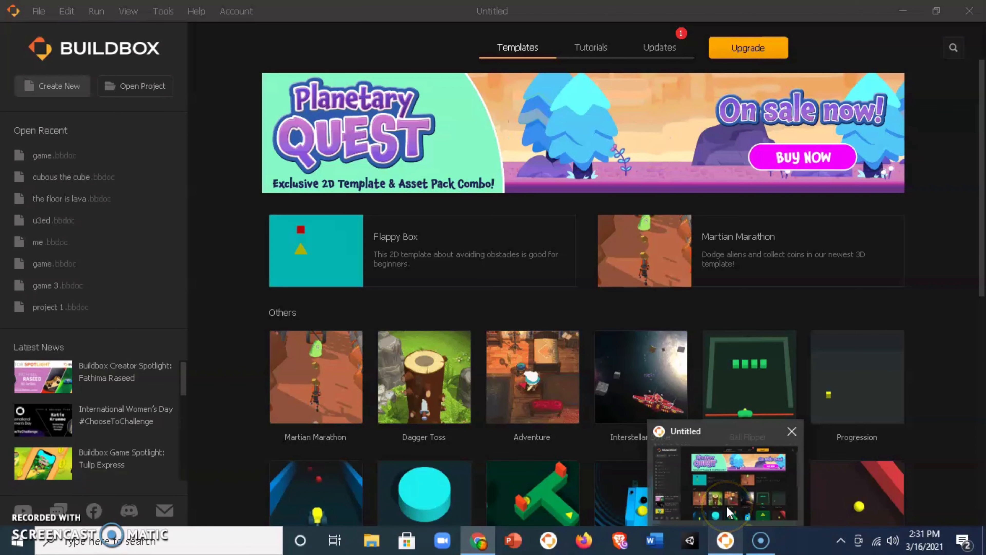
left_click(44, 88)
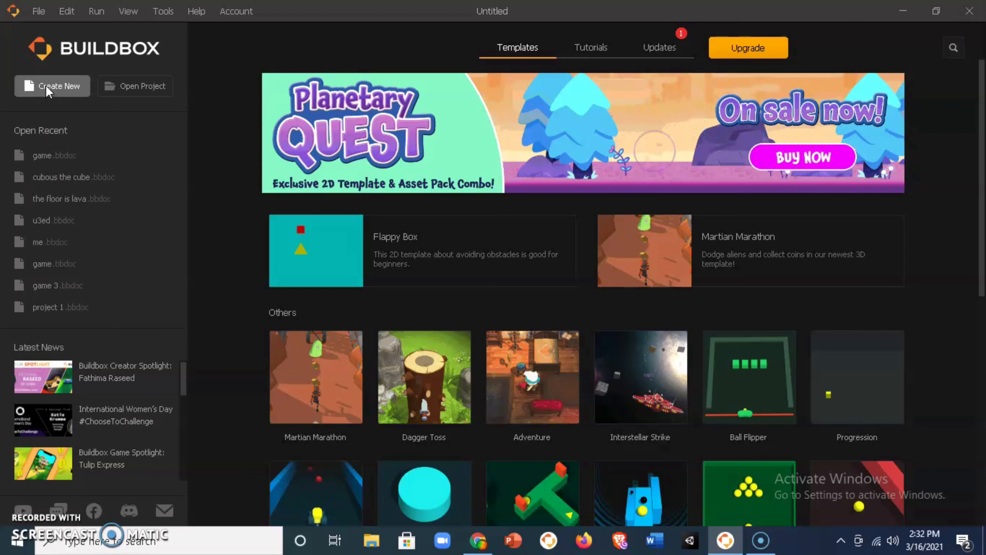
left_click(75, 84)
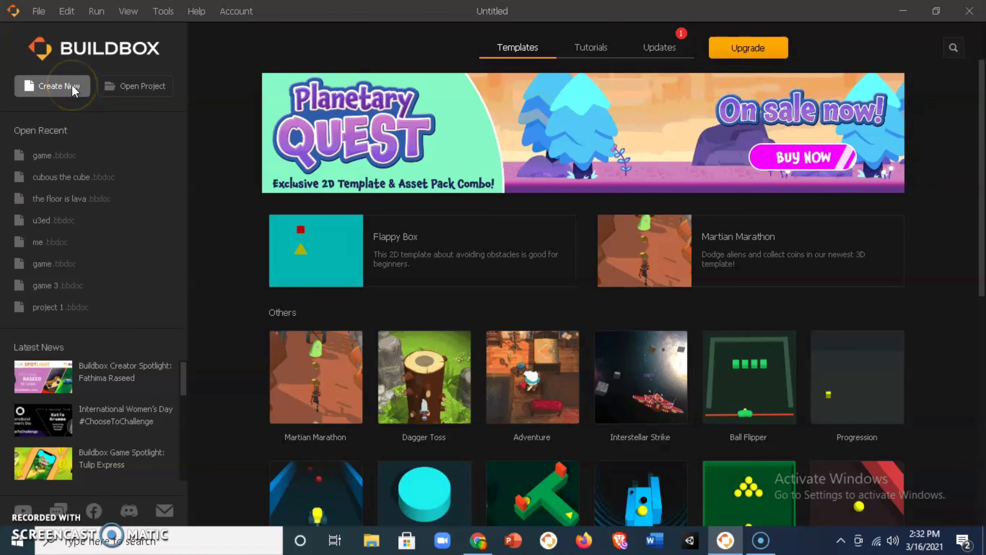
left_click(39, 94)
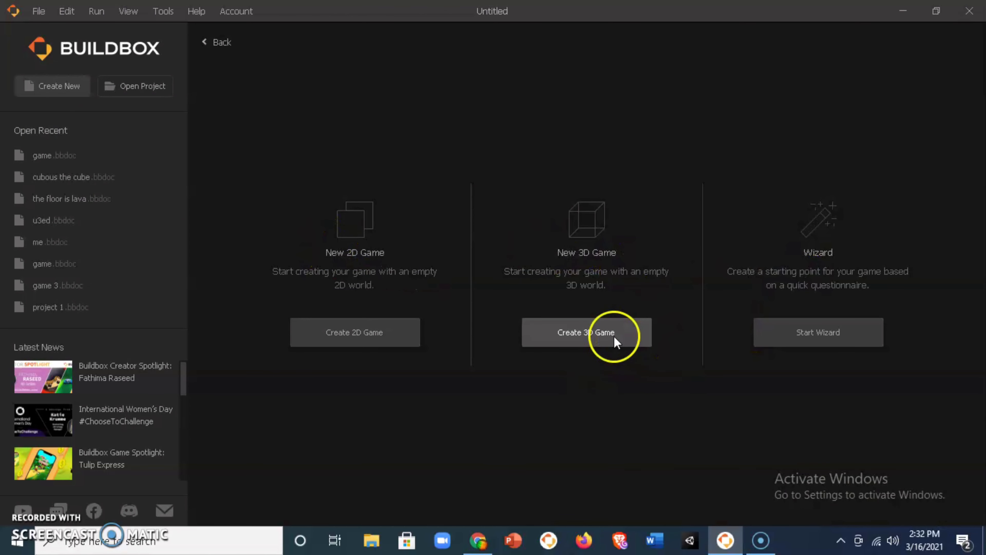
left_click(600, 335)
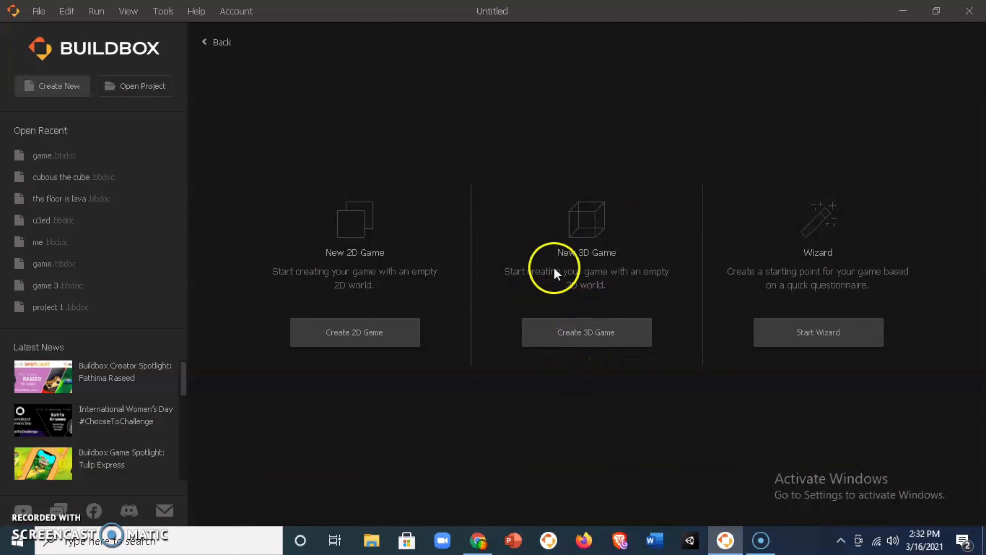
left_click(584, 343)
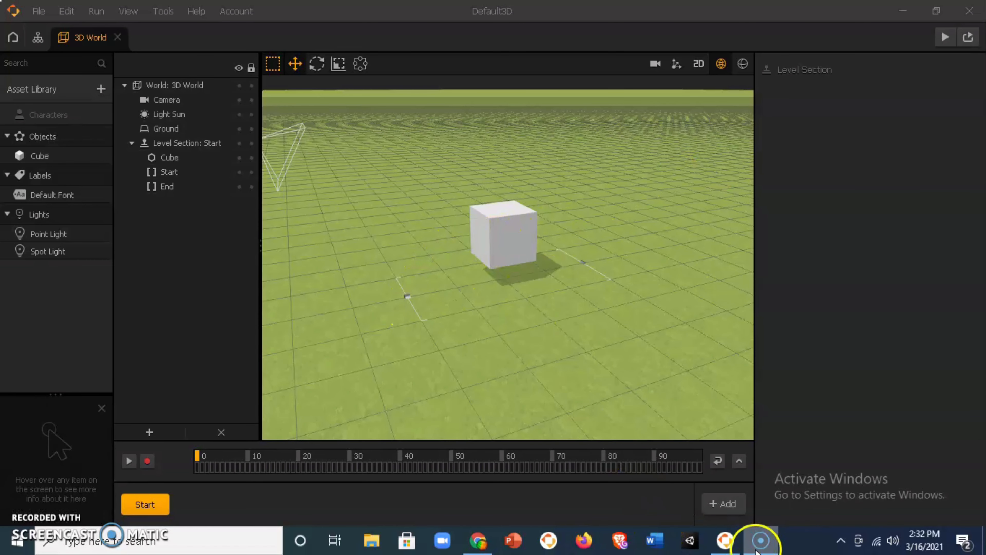
Step: Set the ground type of the 3D world's Ground to No Ground
left_click(725, 540)
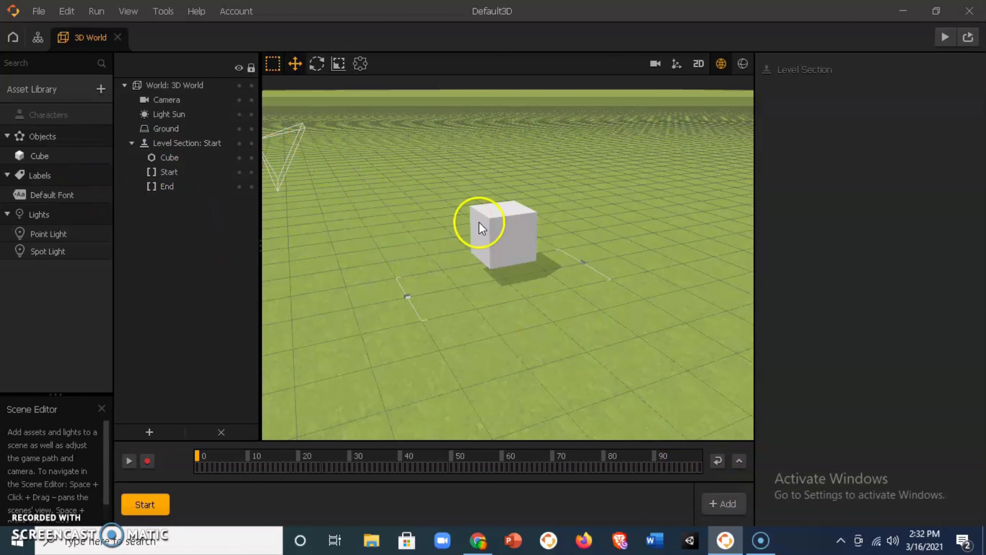
left_click(514, 235)
left_click(484, 329)
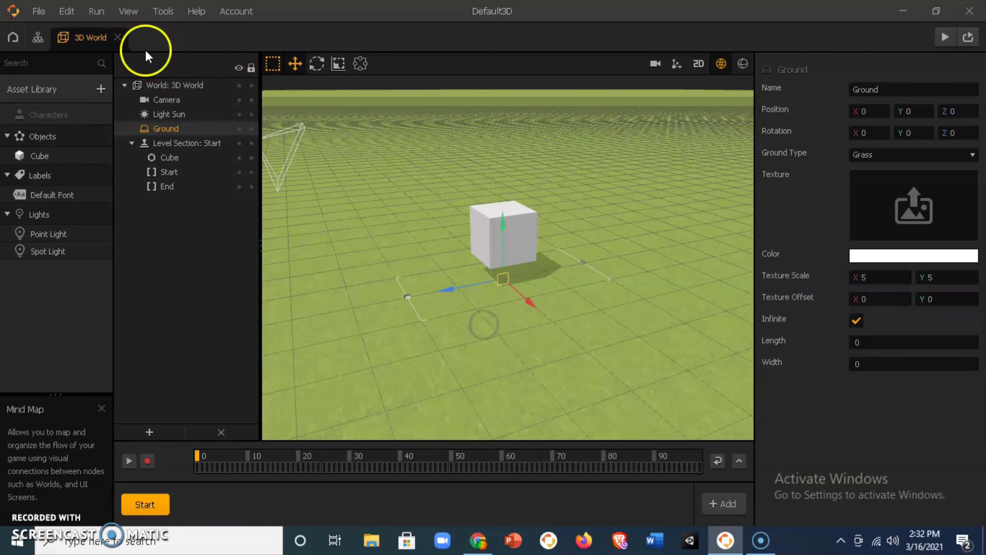
left_click(956, 156)
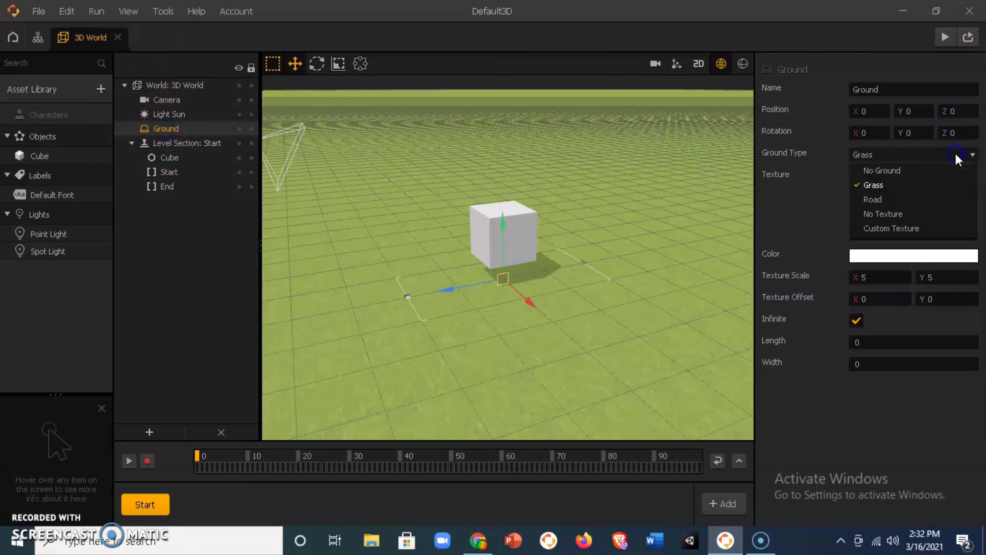
left_click(906, 174)
left_click(533, 310)
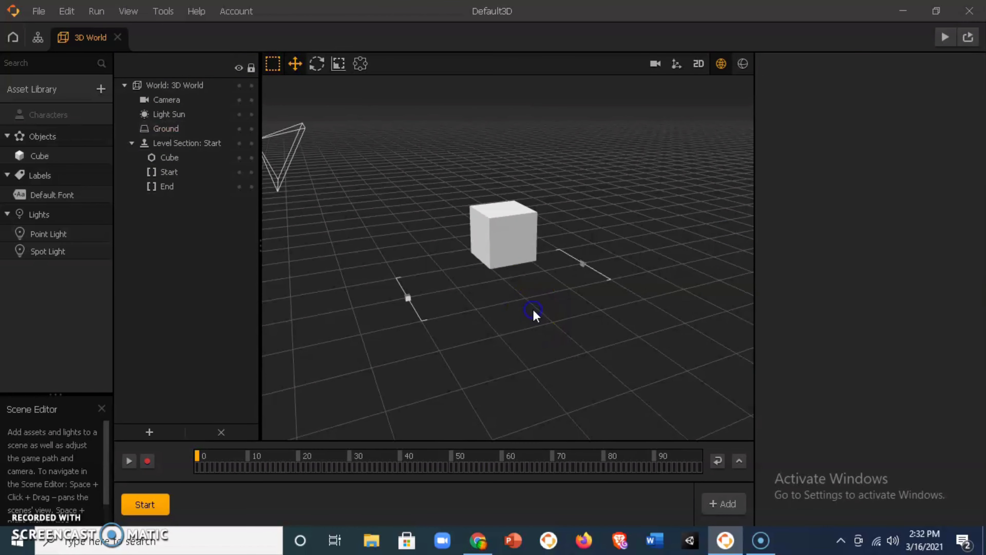
Step: Set the cube's Y position to -1 and move it along the Z axis to about 3.16
left_click(518, 240)
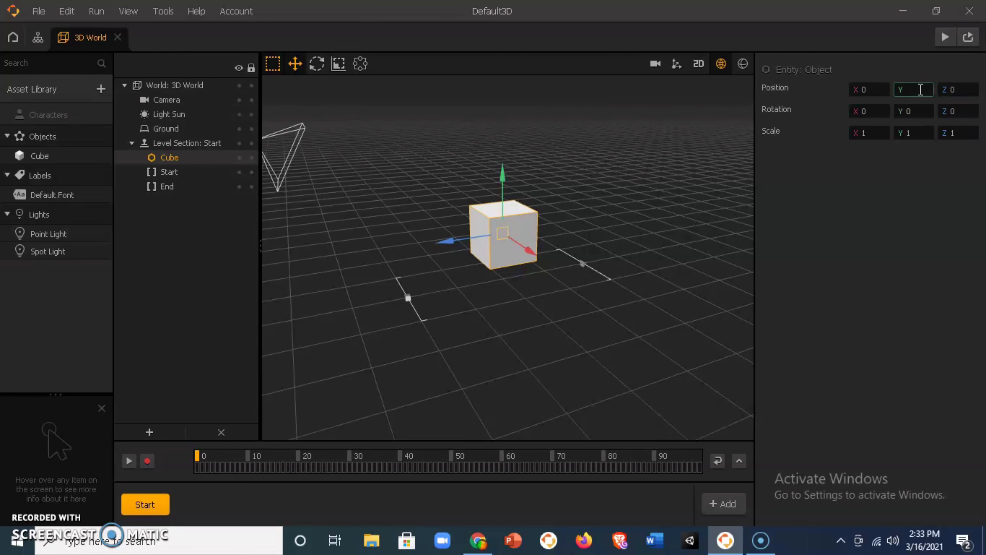
key("Return")
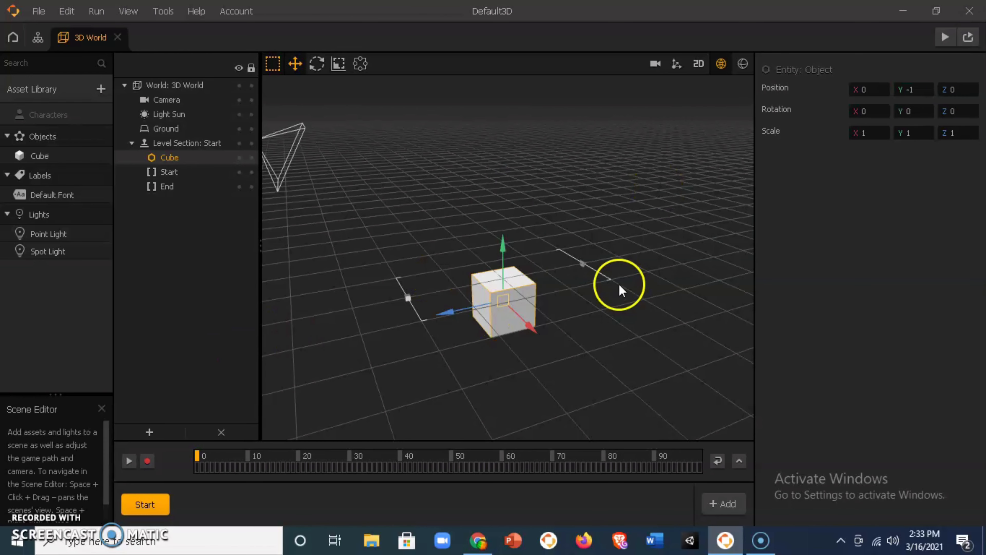
left_click_drag(447, 313, 367, 327)
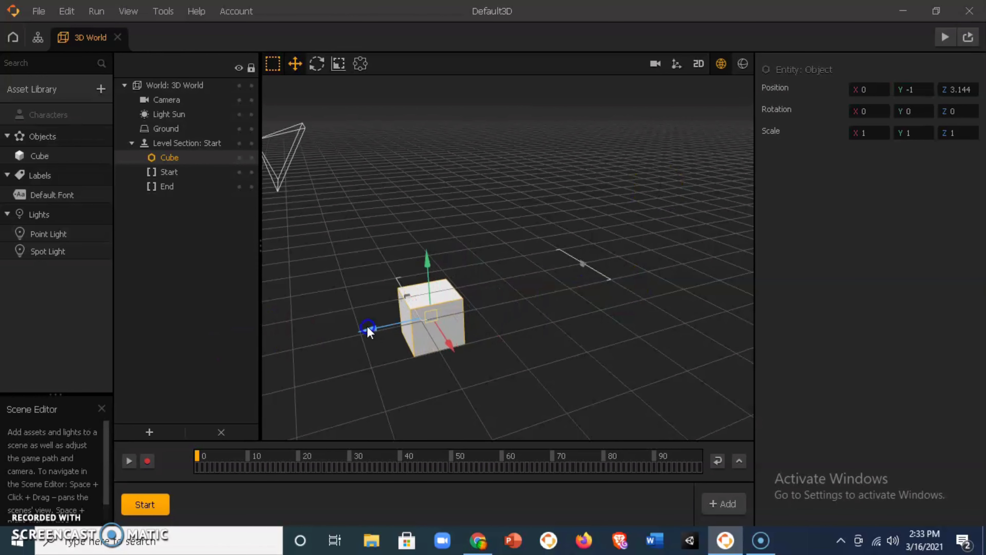
Step: Scale the cube uniformly to about 1.05 and move it to about Y -1.06, Z 0.64
left_click(338, 63)
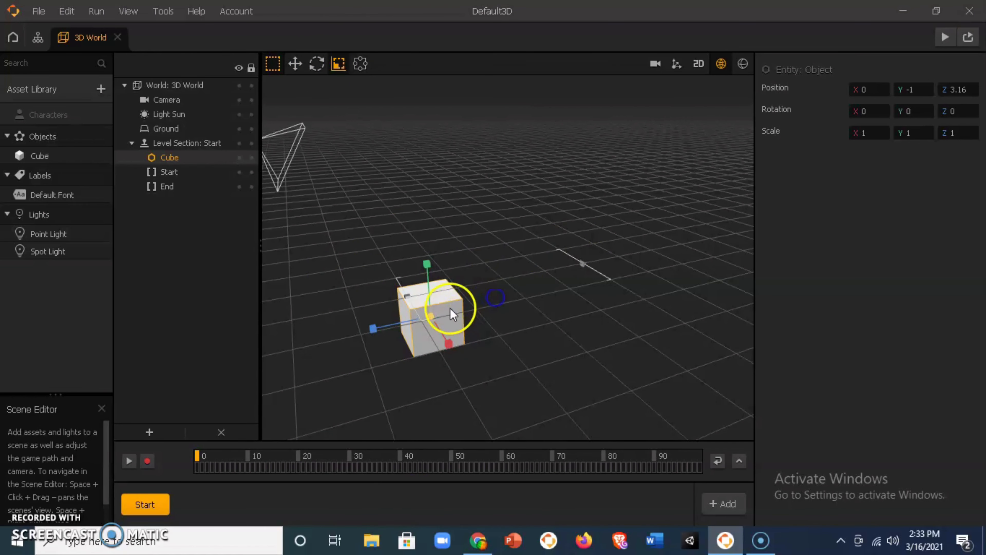
mouse_move(434, 319)
left_mouse_down()
mouse_move(461, 309)
mouse_move(438, 320)
left_mouse_up()
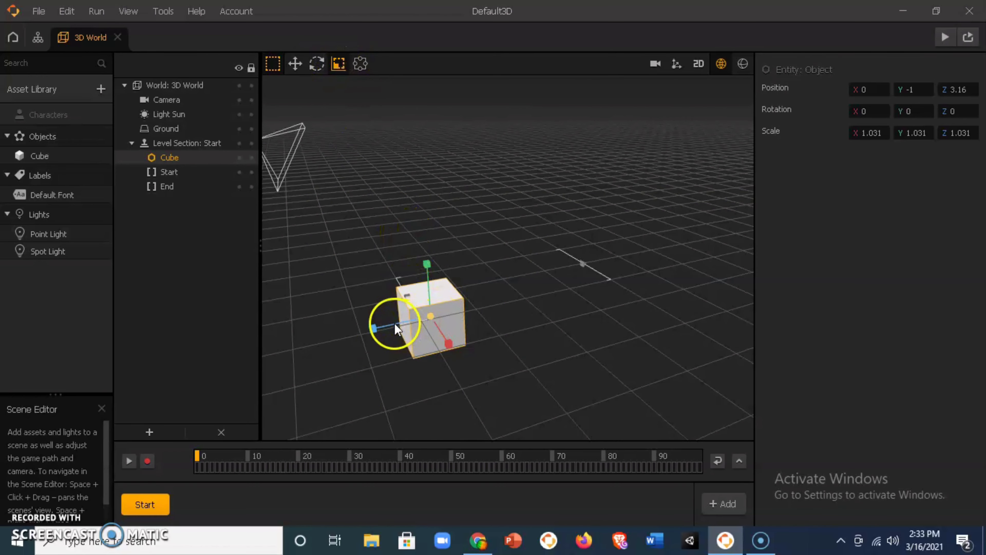
left_click_drag(430, 319, 491, 305)
left_click(298, 65)
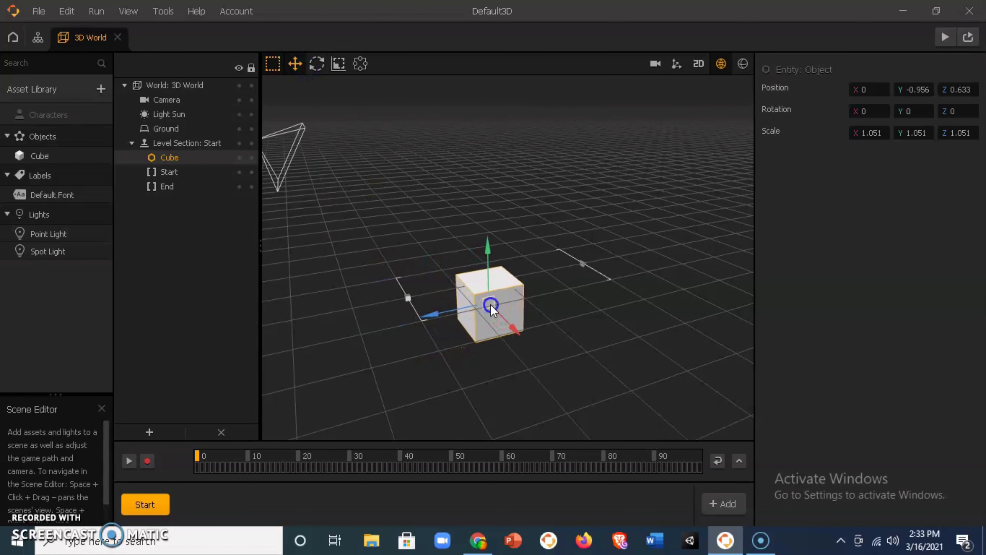
Step: Stretch the cube to a scale of about 3.9 along Z and about 1.85 along X
left_click(338, 63)
left_click_drag(438, 317, 314, 354)
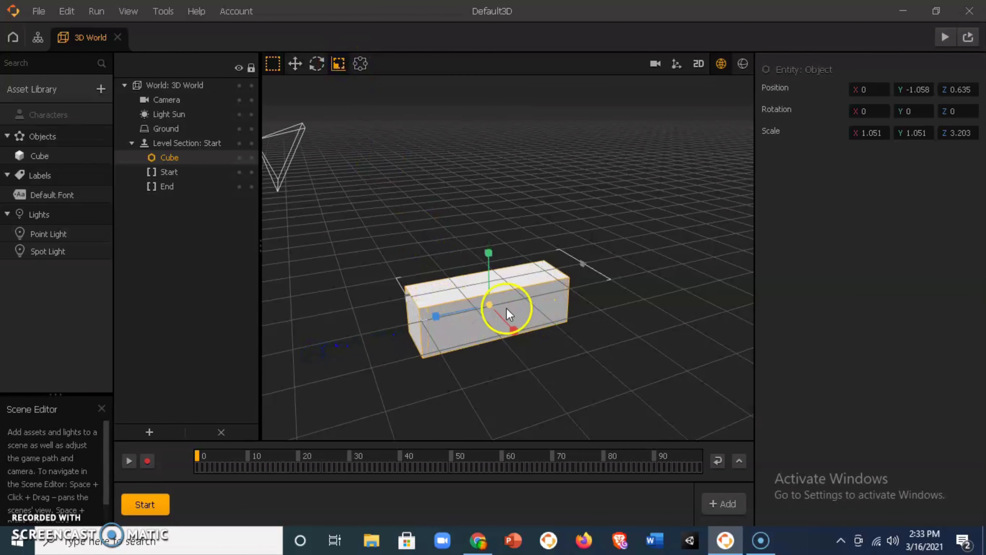
left_click(360, 64)
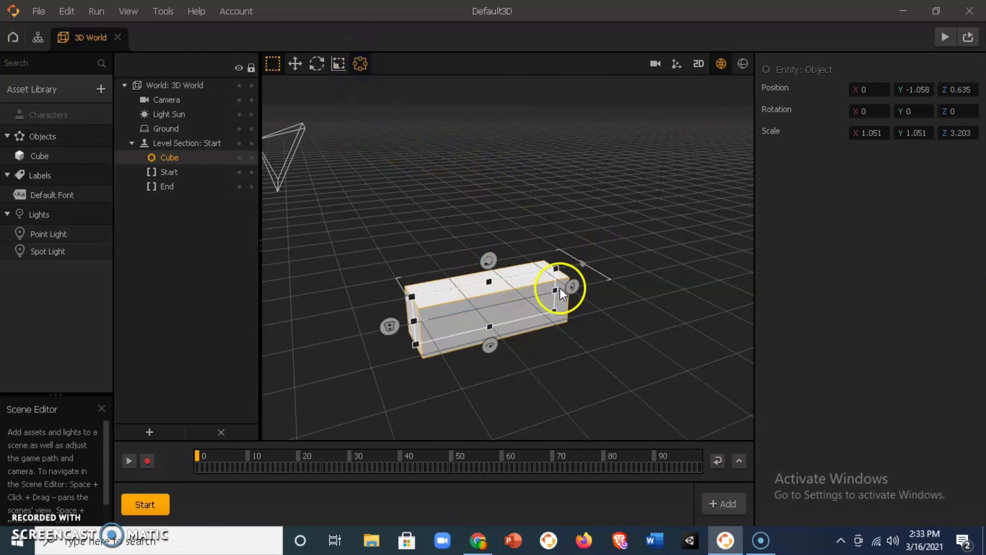
left_click_drag(555, 290, 582, 286)
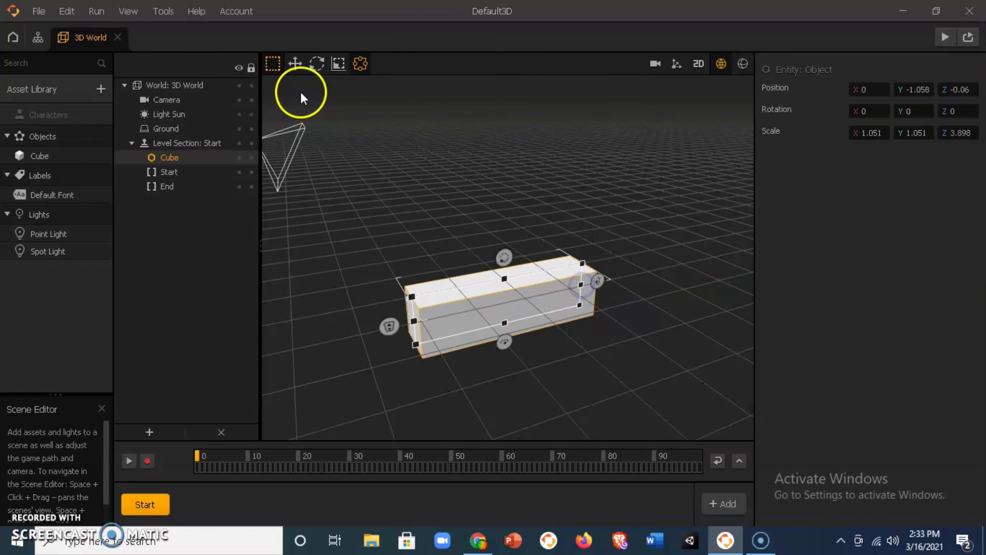
left_click(337, 65)
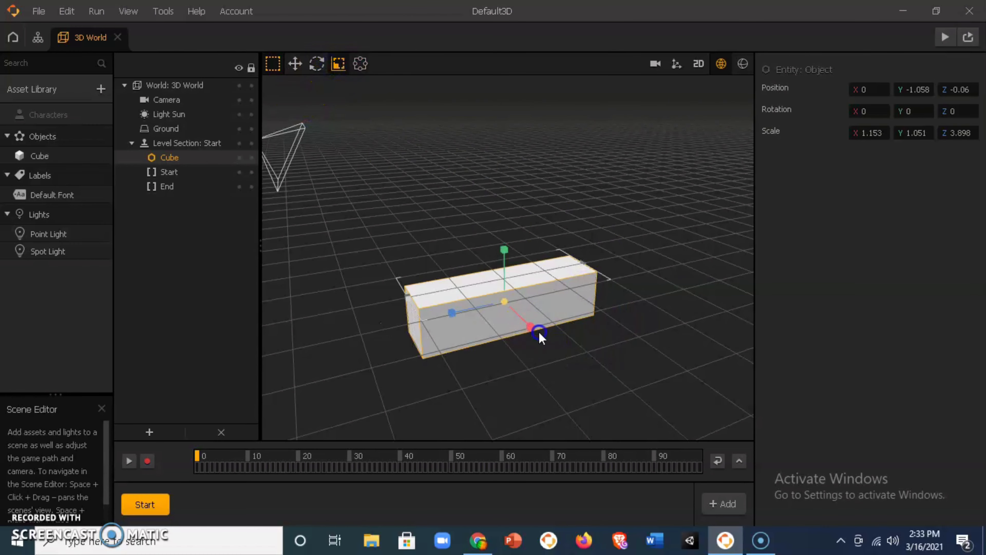
left_click_drag(539, 332, 560, 351)
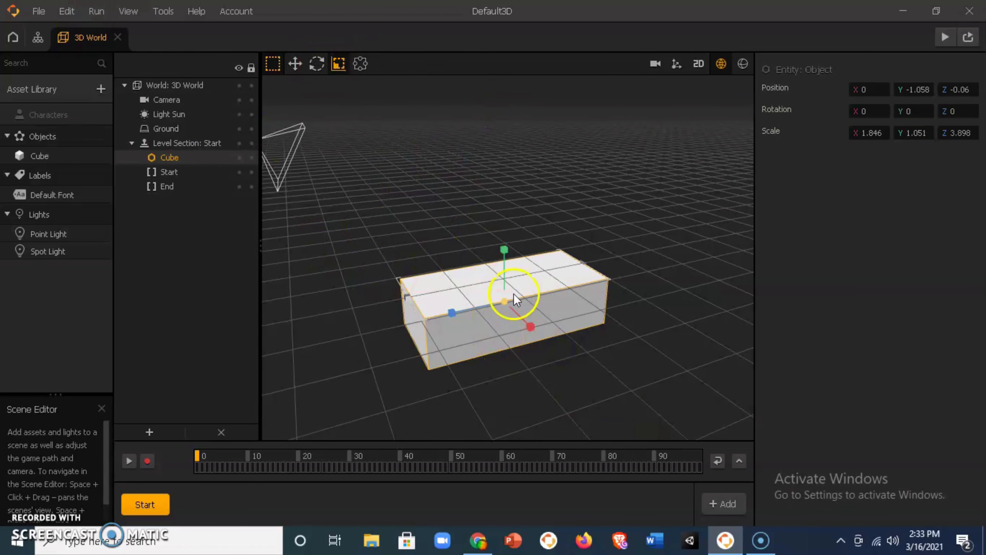
Step: Flatten the cube to a Y scale of about 0.26 and raise it to a Y position of about -0.29
left_click_drag(503, 250, 506, 289)
left_click(295, 63)
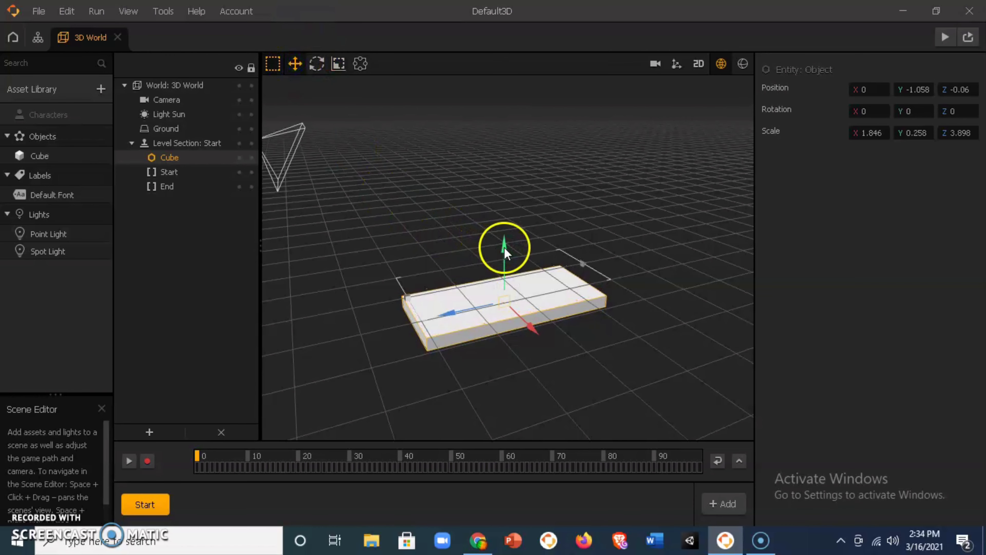
left_click_drag(504, 244, 499, 229)
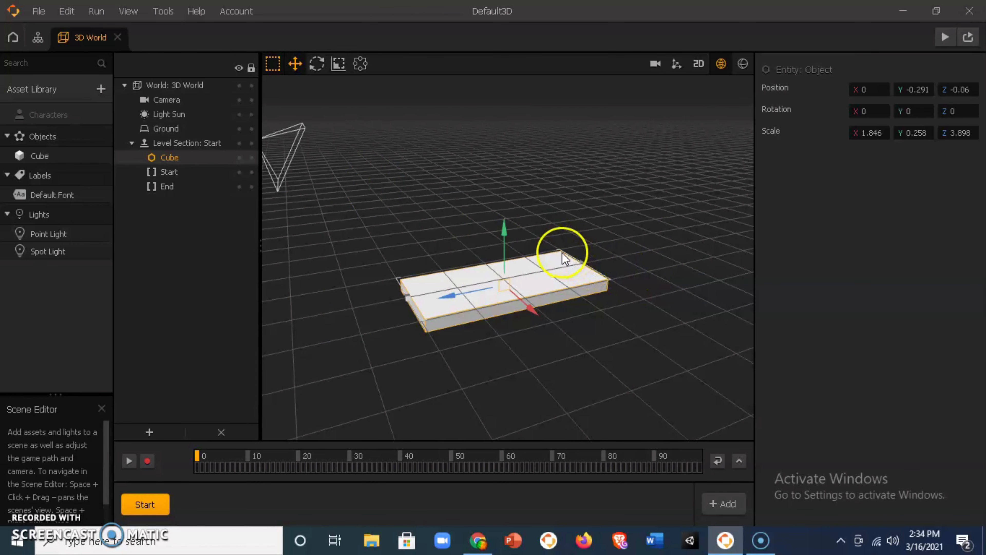
Step: Rename the Cube asset as "ground"
scroll(565, 259, "up", 2)
scroll(562, 253, "up", 1)
scroll(480, 307, "down", 2)
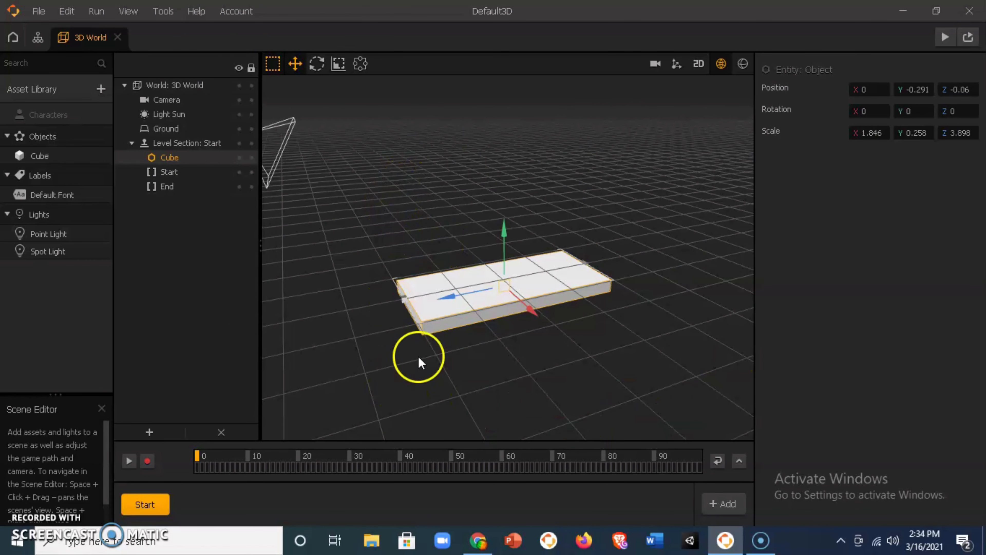
left_click(80, 158)
left_click(913, 83)
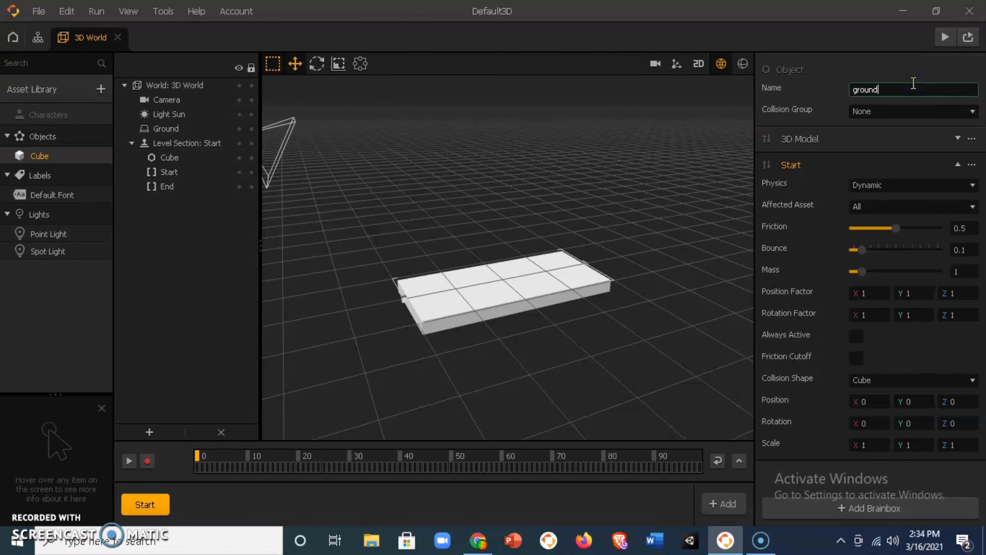
key("Return")
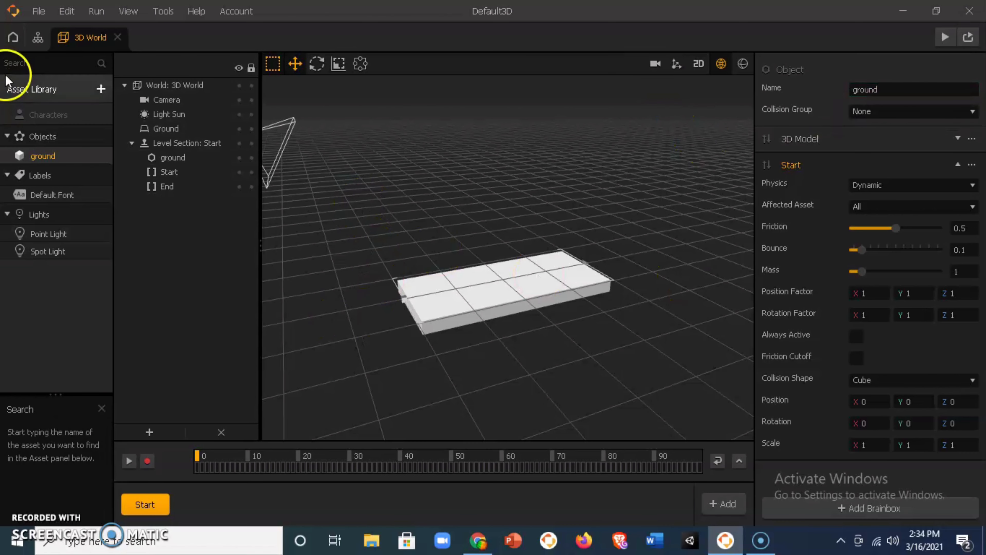
Step: Add a new Cube shape to the project from the asset library's shapes and make it a character
left_click(51, 88)
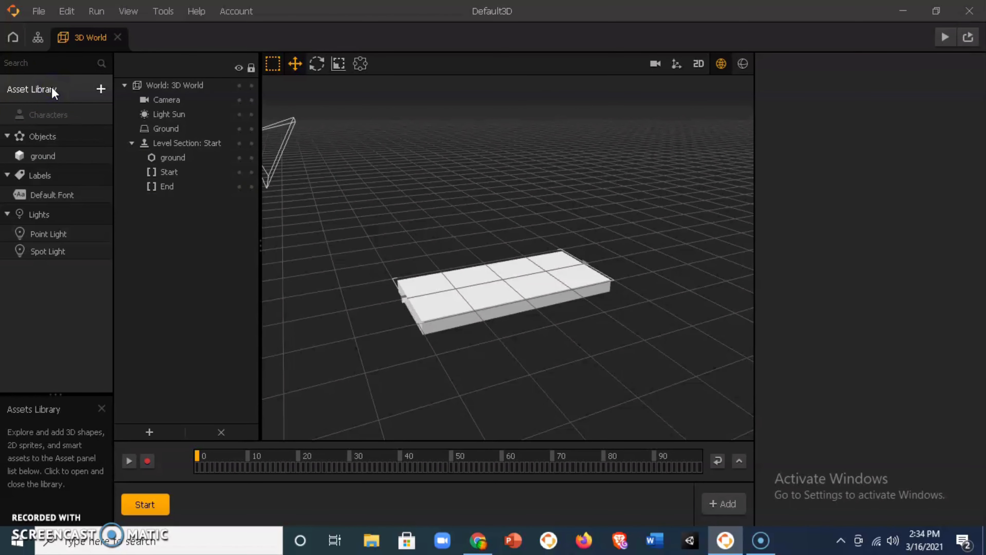
left_click(52, 87)
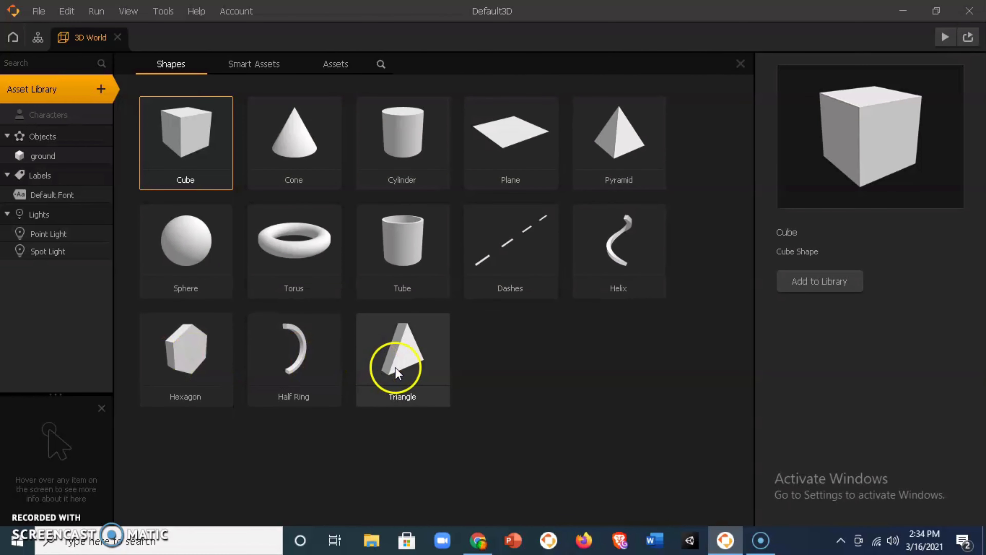
left_click(242, 64)
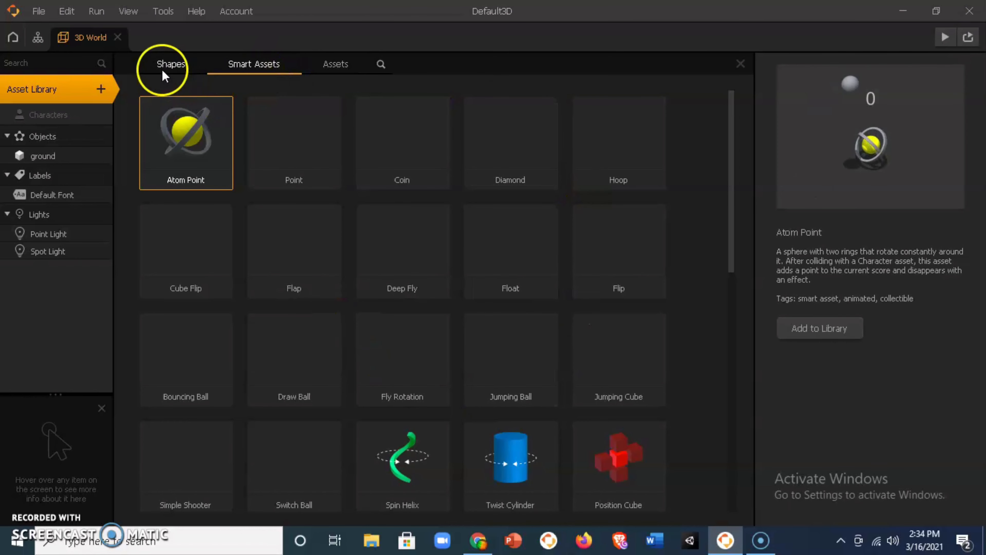
left_click(169, 65)
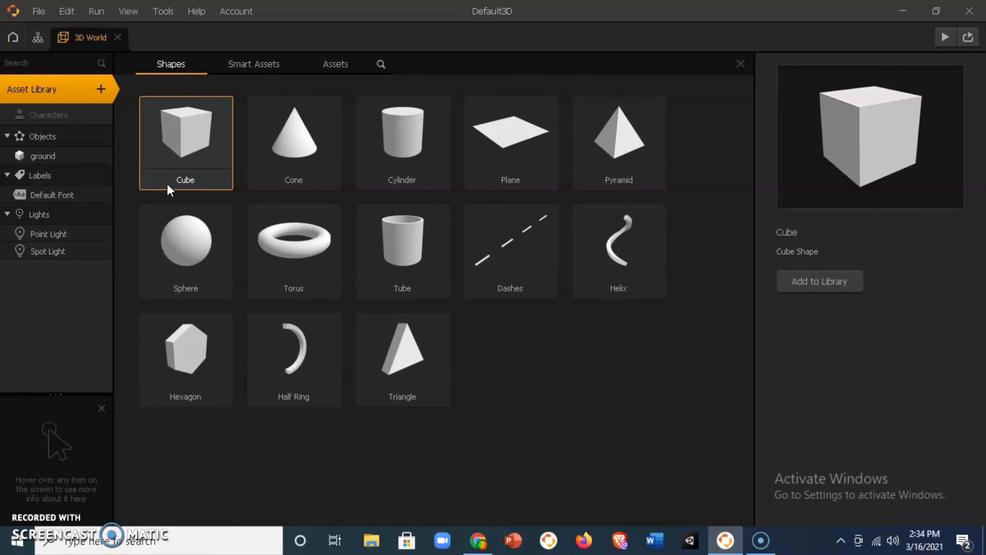
left_click_drag(170, 182, 30, 129)
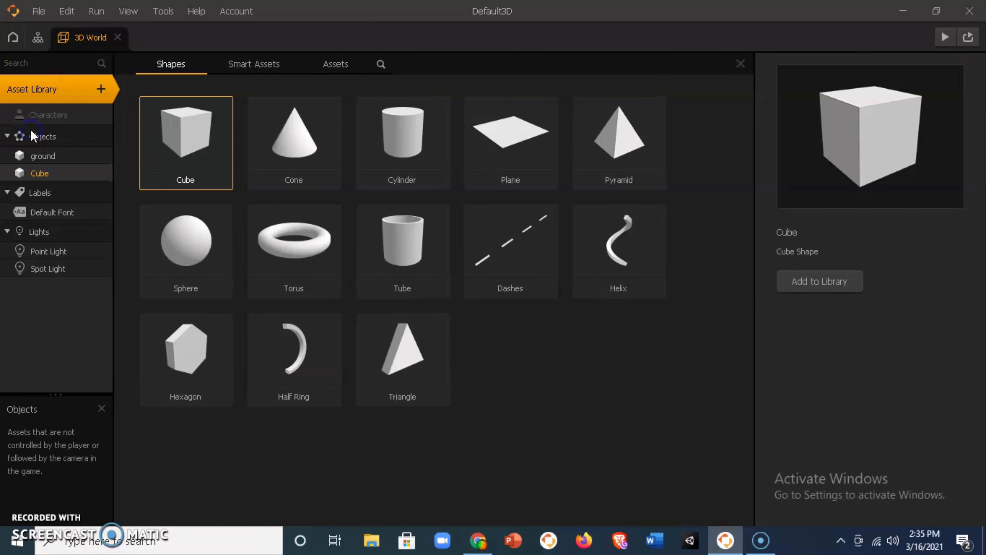
left_click_drag(89, 174, 55, 113)
left_click(70, 89)
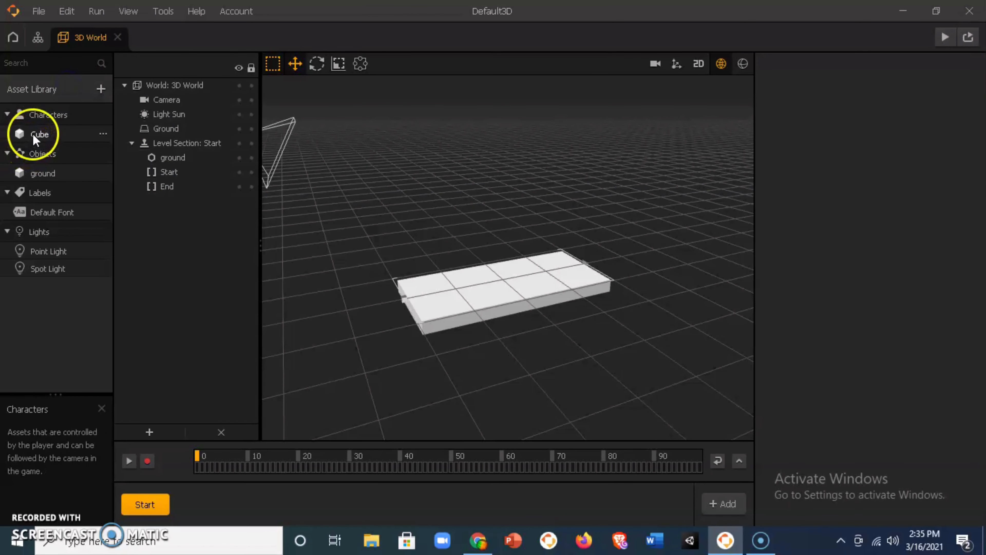
Step: Check the platform through the game camera and stretch it to an X scale of about 5.3
left_click(655, 64)
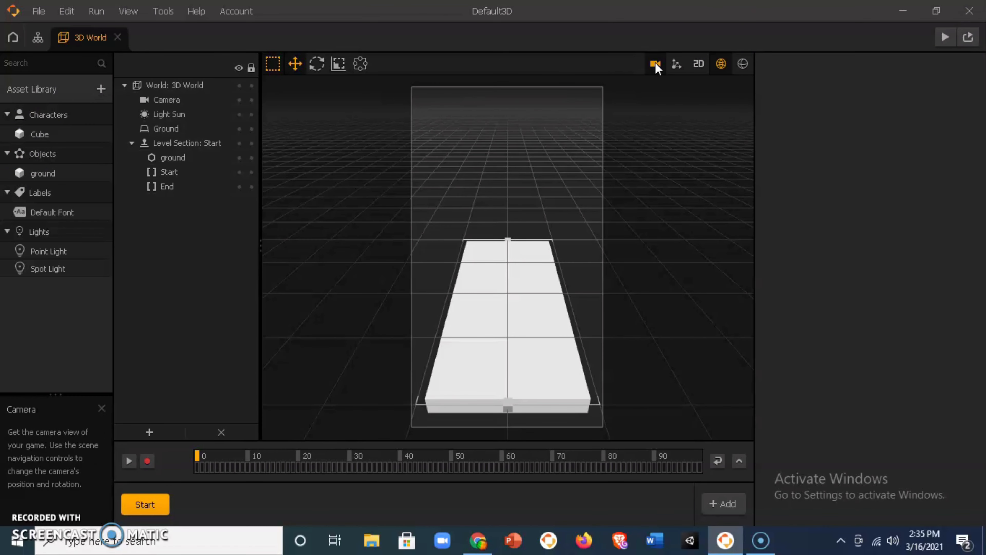
left_click(655, 64)
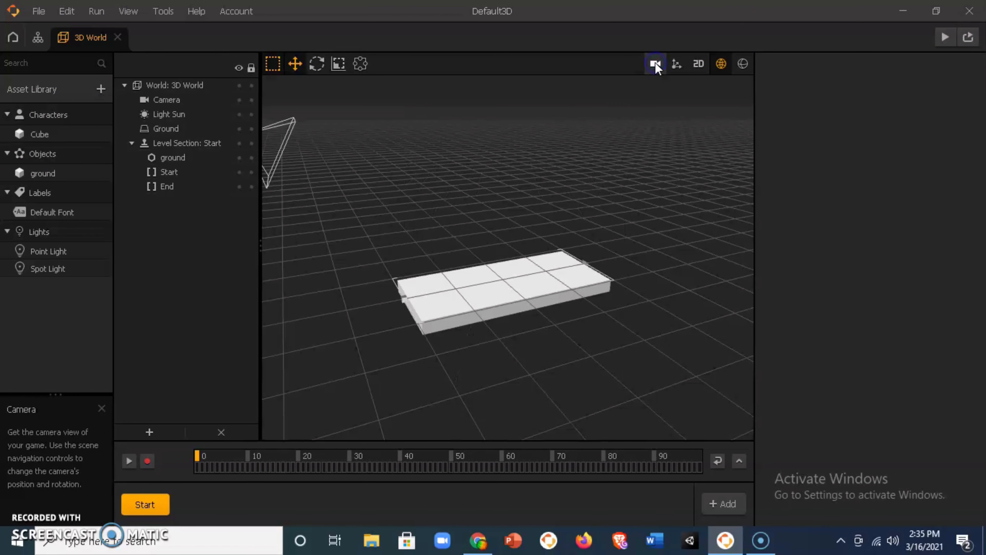
left_click(337, 72)
left_click(489, 286)
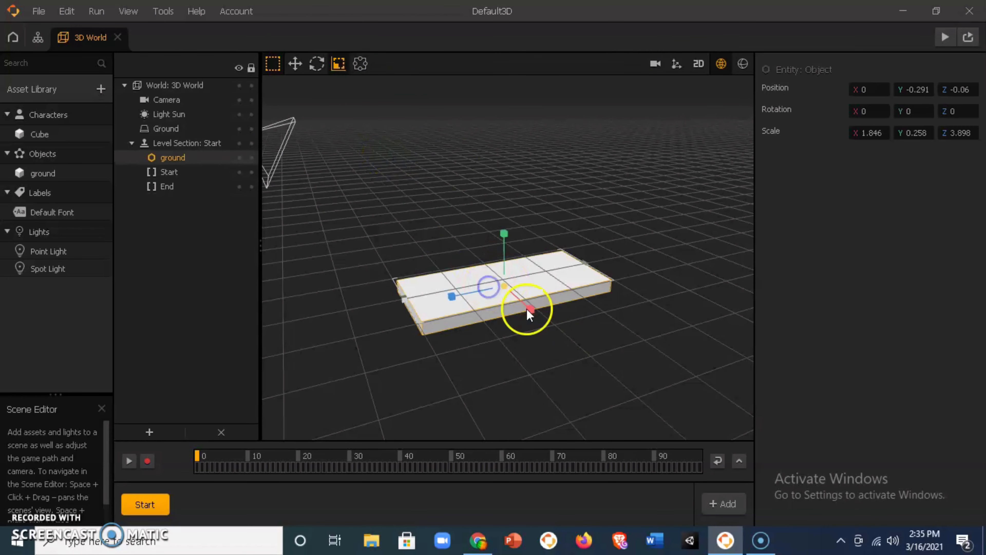
left_click_drag(528, 309, 595, 384)
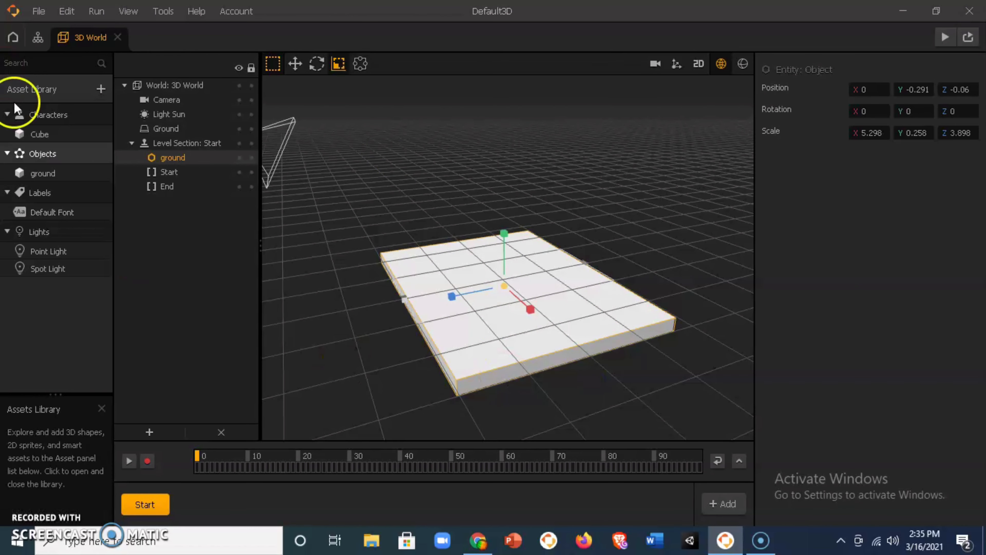
Step: Place ground blocks at the platform's two X ends, at about X 6.15 and X -6.19, and lengthen the platform along X
left_click_drag(17, 178, 585, 363)
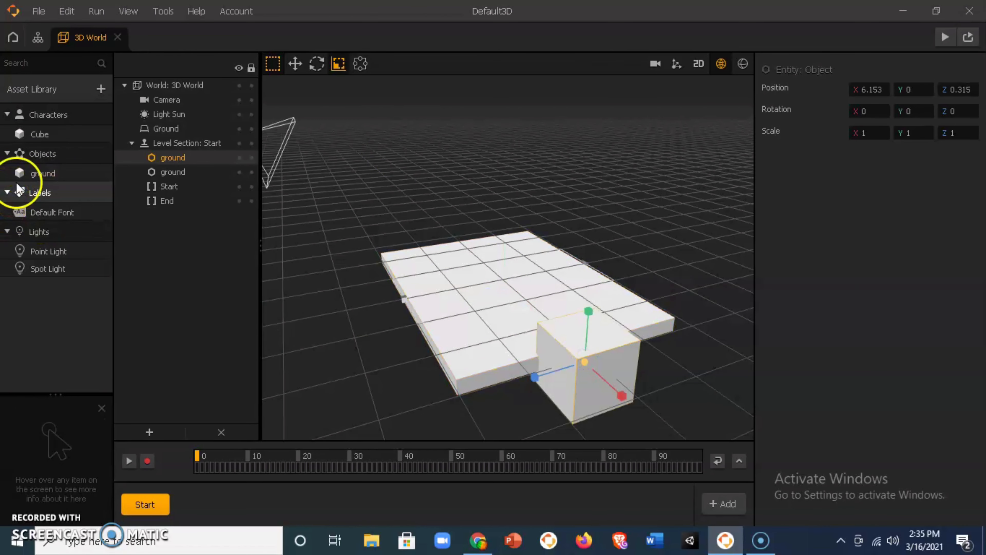
left_click_drag(20, 175, 454, 236)
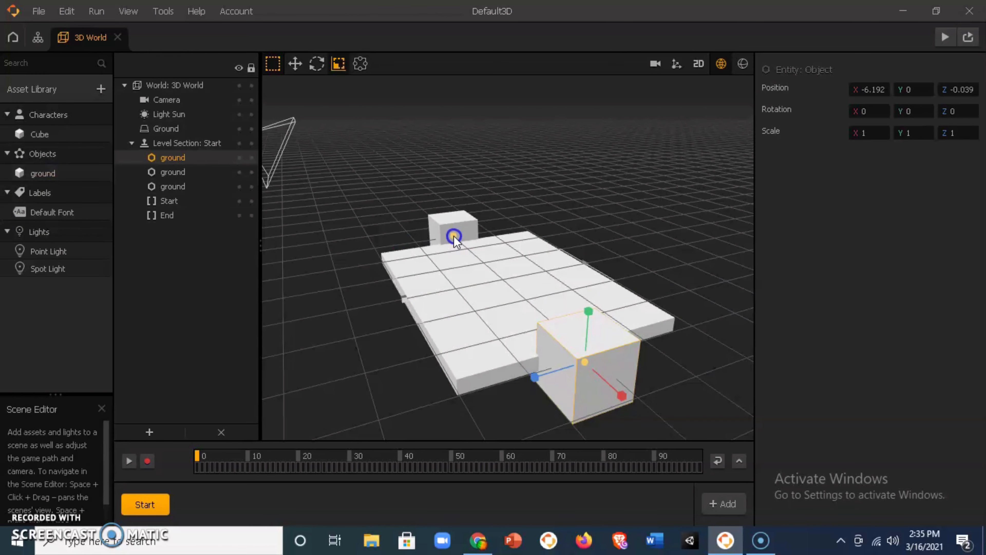
left_click(486, 303)
left_click_drag(526, 307, 595, 287)
Step: Scale the block at the positive X end to about 1.83 along Y and 3.57 along Z, and move it to about Z 0.07
left_click(594, 338)
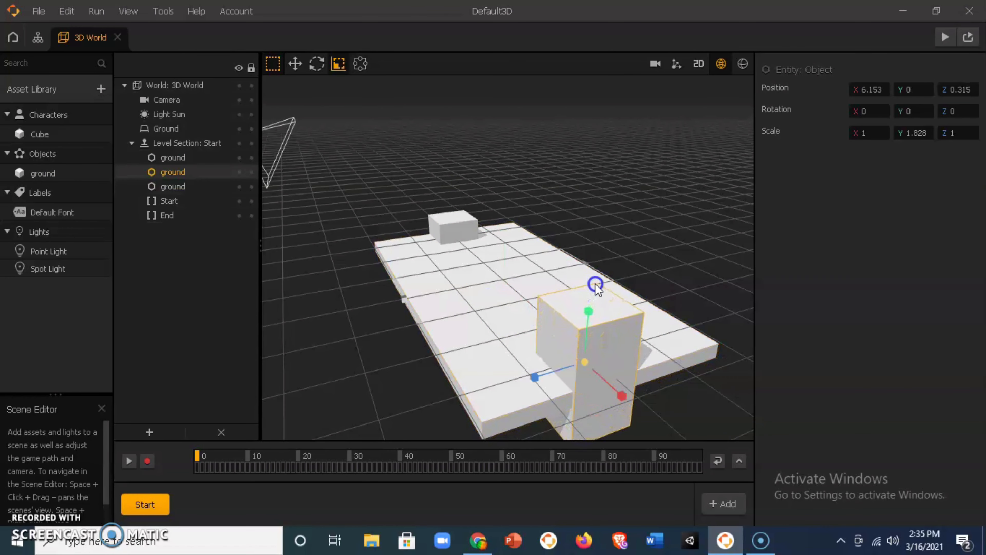
left_click_drag(550, 371, 386, 457)
left_click(295, 64)
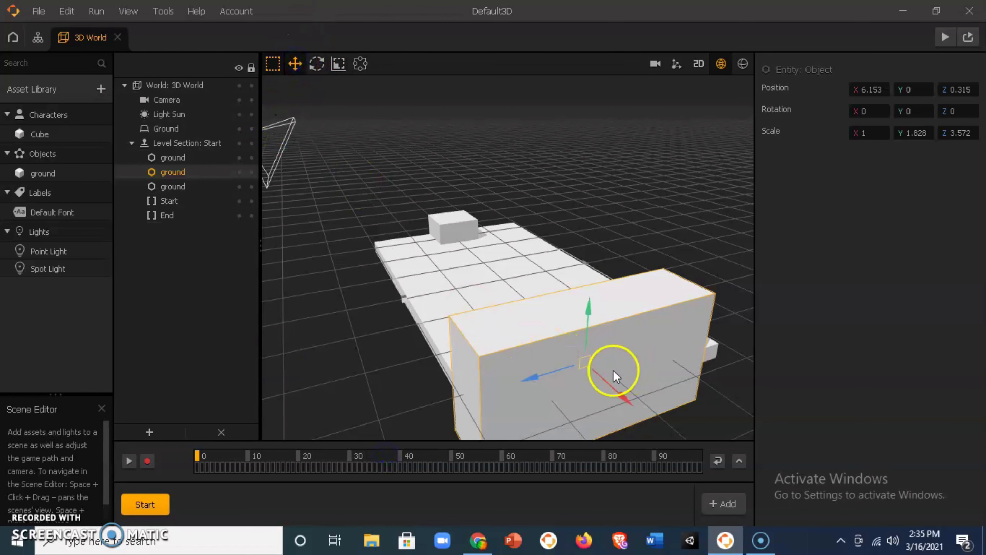
mouse_move(550, 379)
left_mouse_down()
mouse_move(540, 376)
mouse_move(554, 367)
left_mouse_up()
Step: Thin the block into a wall with an X scale of about 0.24 and move it to about X 7.05
left_click(338, 63)
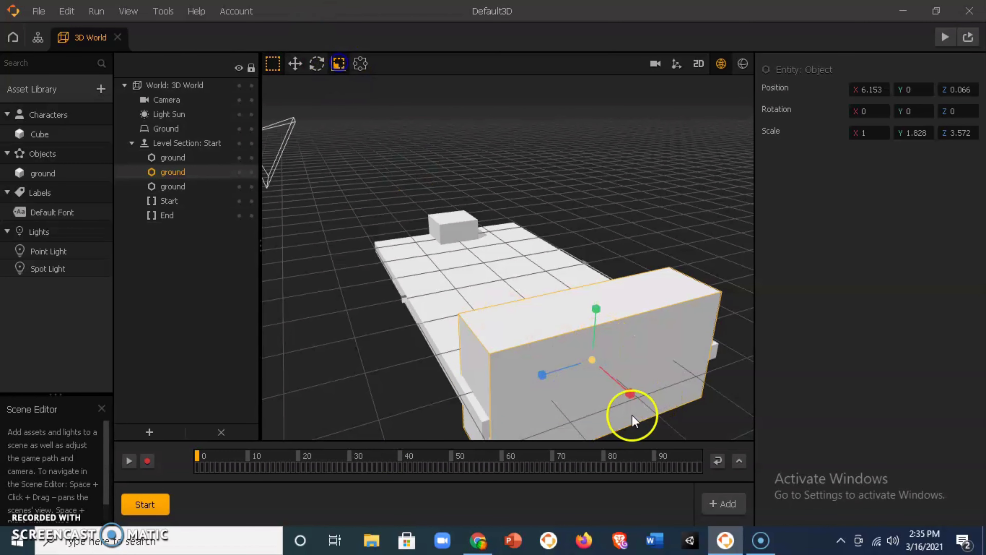
left_click_drag(630, 391, 599, 369)
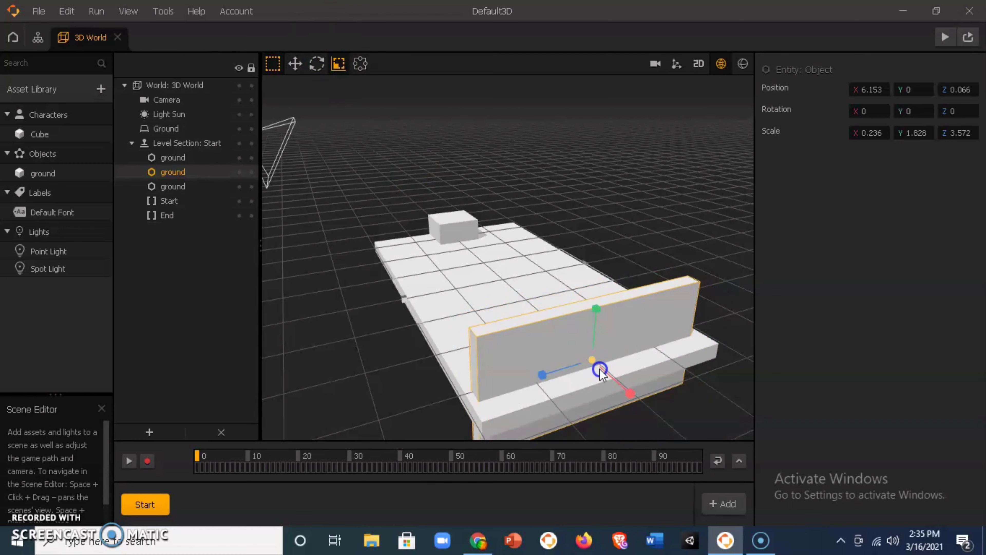
left_click(295, 63)
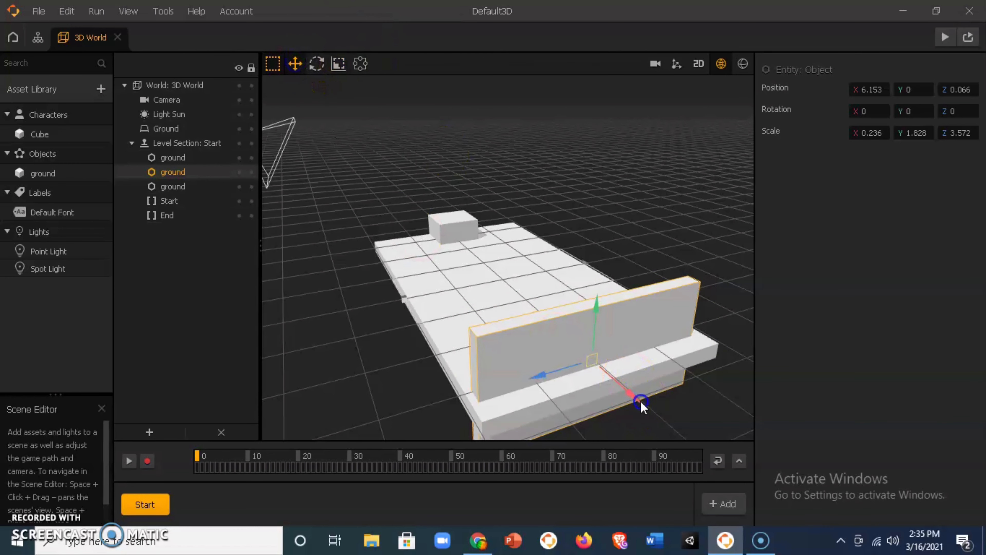
left_click_drag(640, 401, 663, 424)
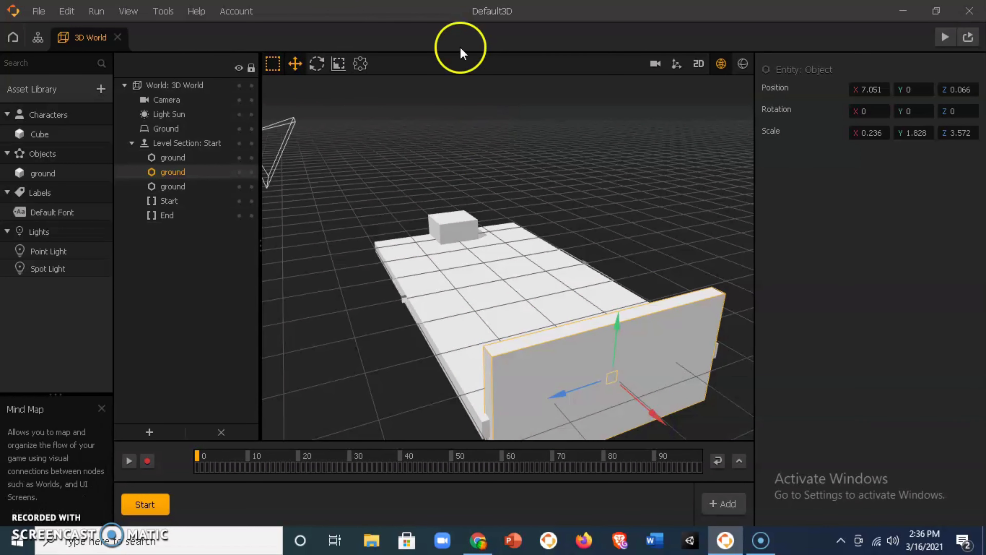
Step: Delete the small ground block at the platform's negative X end
left_click(450, 225)
key("Delete")
left_click(495, 268)
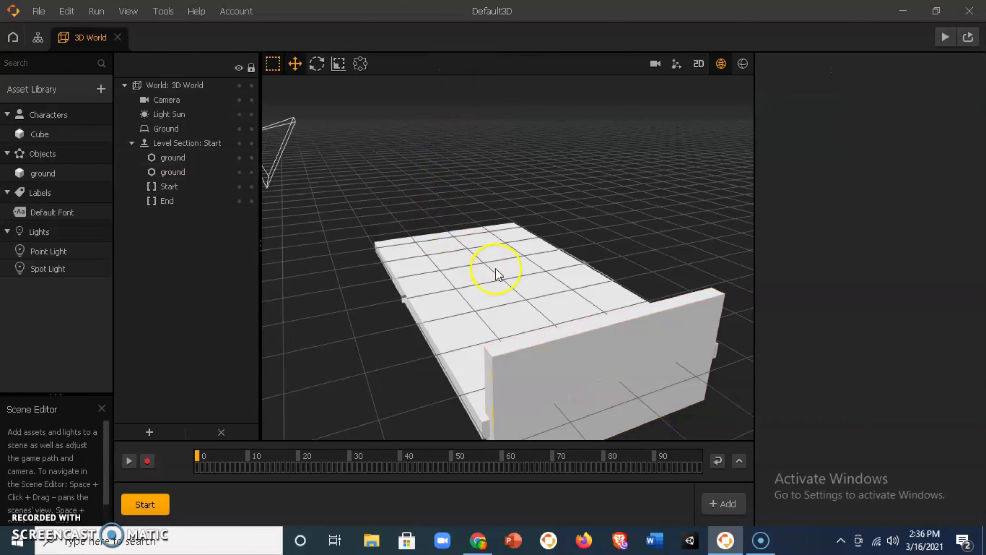
Step: Duplicate the end wall and move the copy to the platform's opposite end at about X -7.21, Z -0.24
left_click(581, 381)
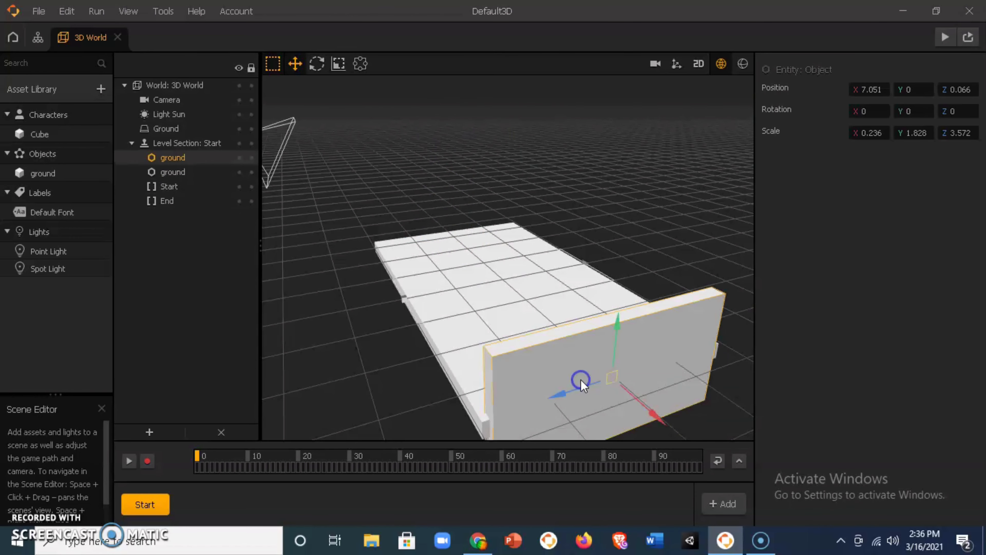
key("ctrl+d")
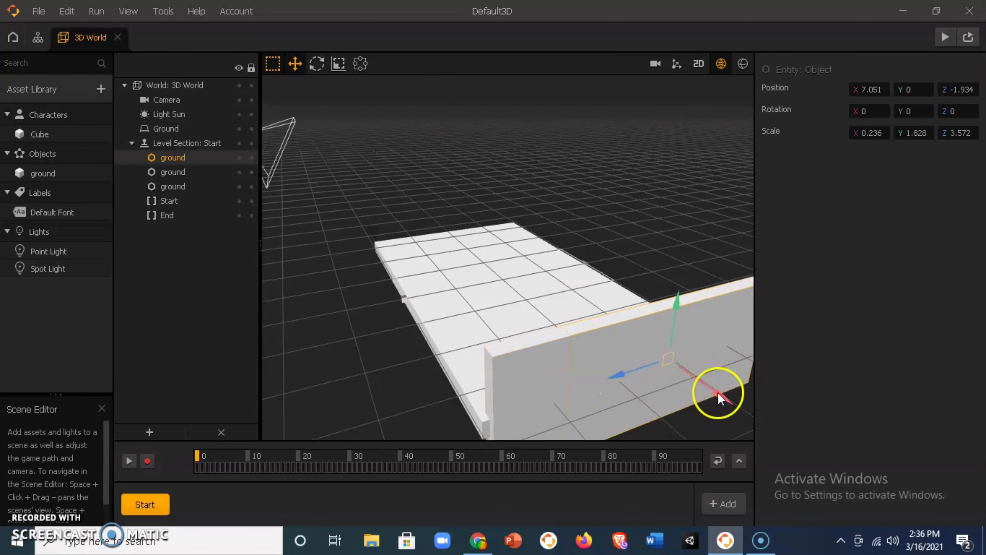
left_click_drag(719, 398, 462, 265)
left_click_drag(410, 229, 380, 248)
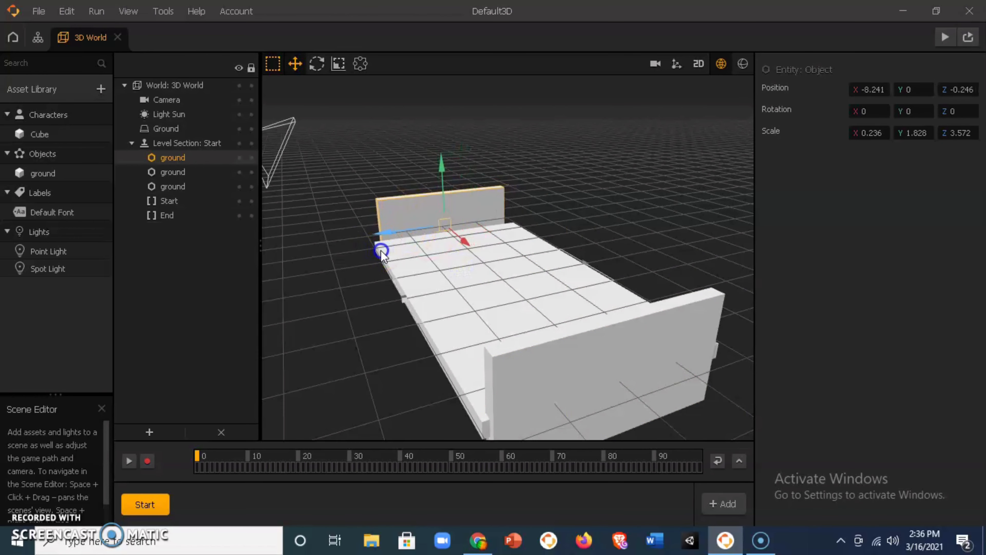
left_click_drag(450, 232, 466, 242)
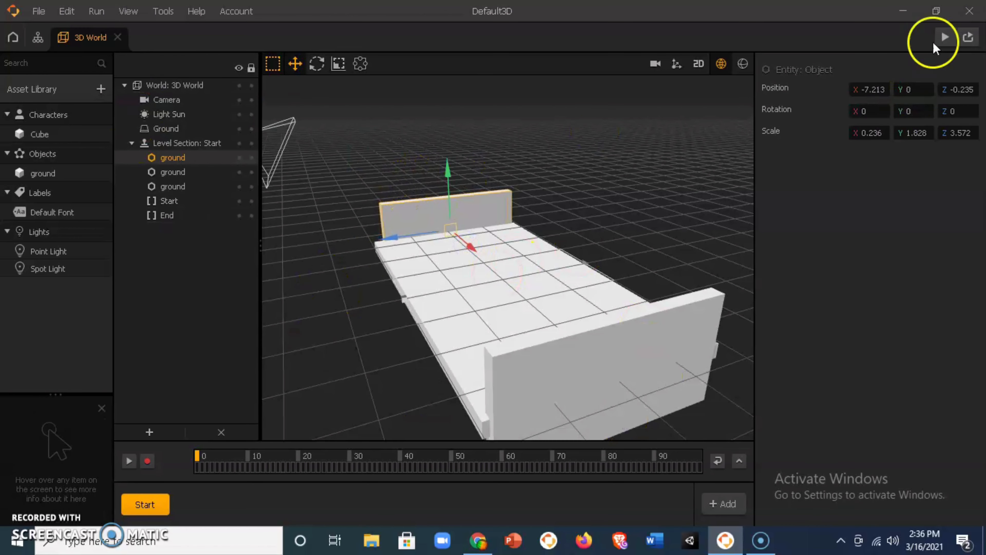
Step: Place the Cube character on the platform and, in camera view, move it to about X 0.07, Y 0.94
left_click_drag(18, 134, 513, 306)
left_click(660, 63)
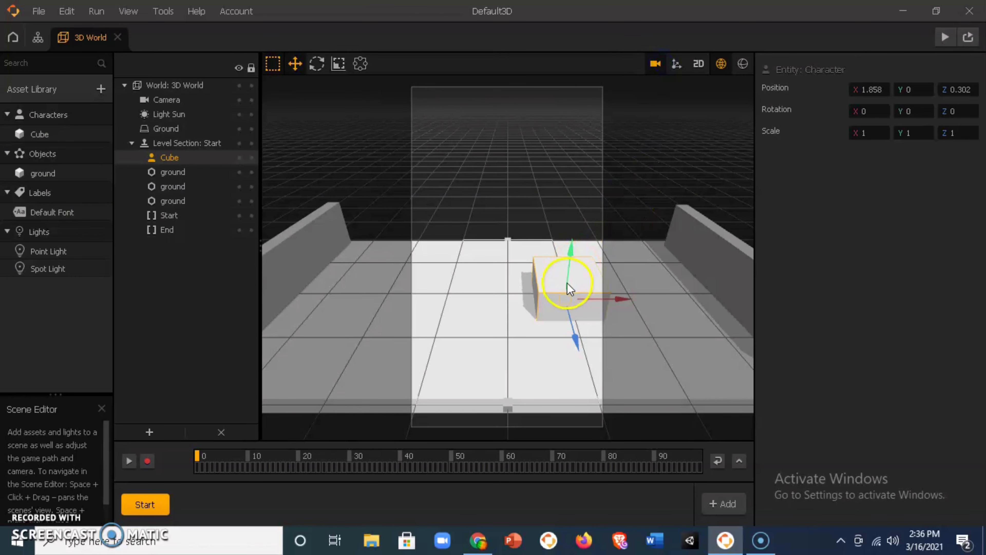
left_click_drag(568, 288, 502, 288)
left_click_drag(568, 264, 582, 223)
left_click_drag(634, 276, 573, 276)
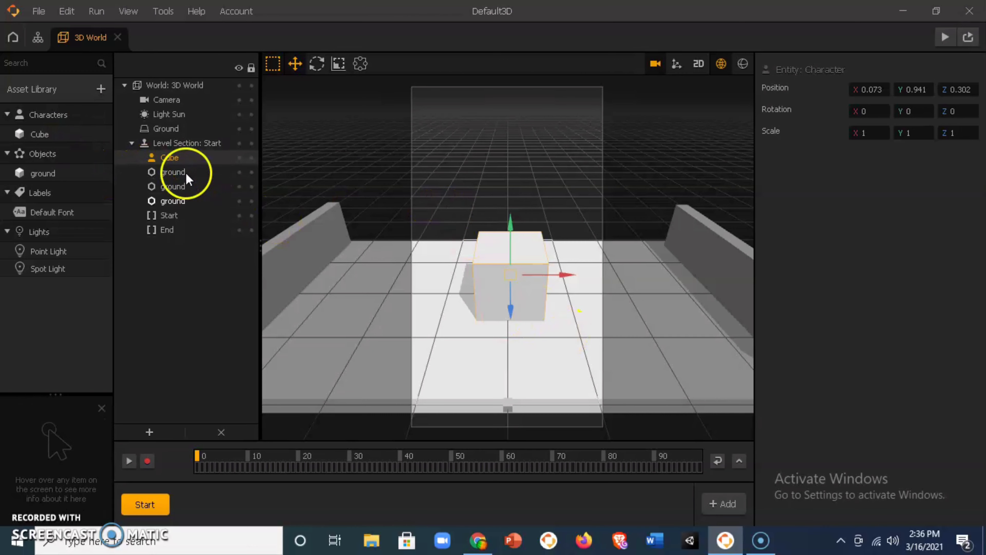
Step: Rename the Cube character as "cubous"
left_click(59, 174)
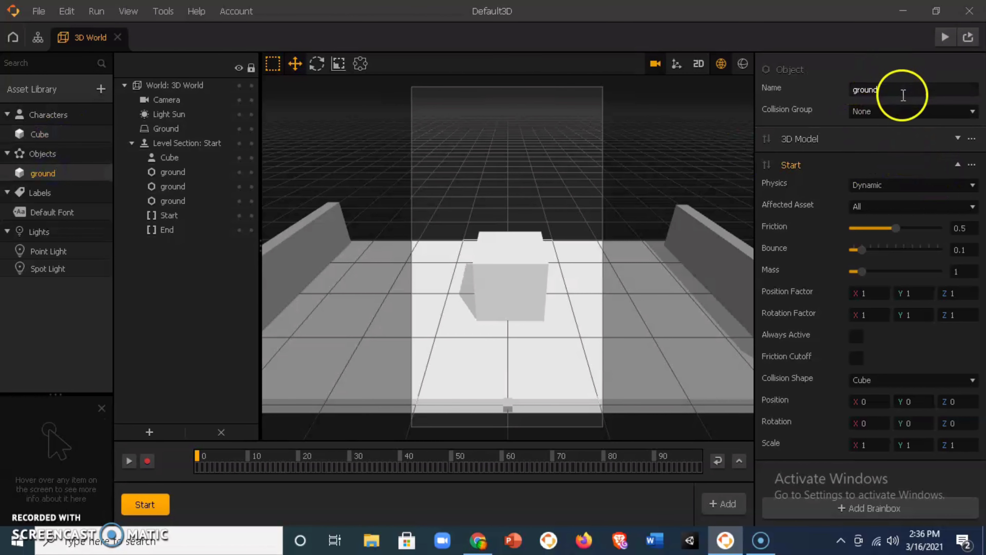
left_click(78, 133)
left_click(909, 91)
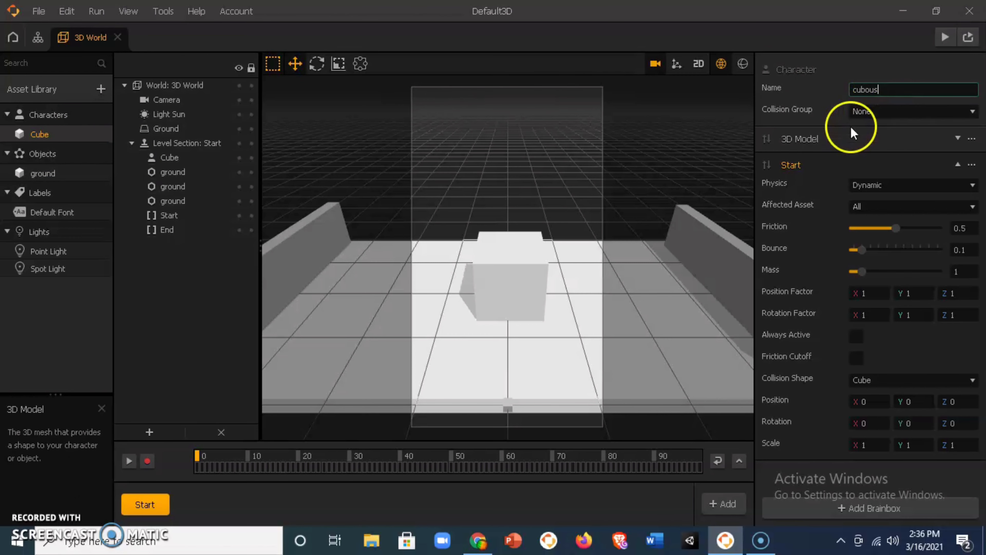
Step: Set the cubous character's collision group to Character
left_click(889, 114)
left_click(890, 113)
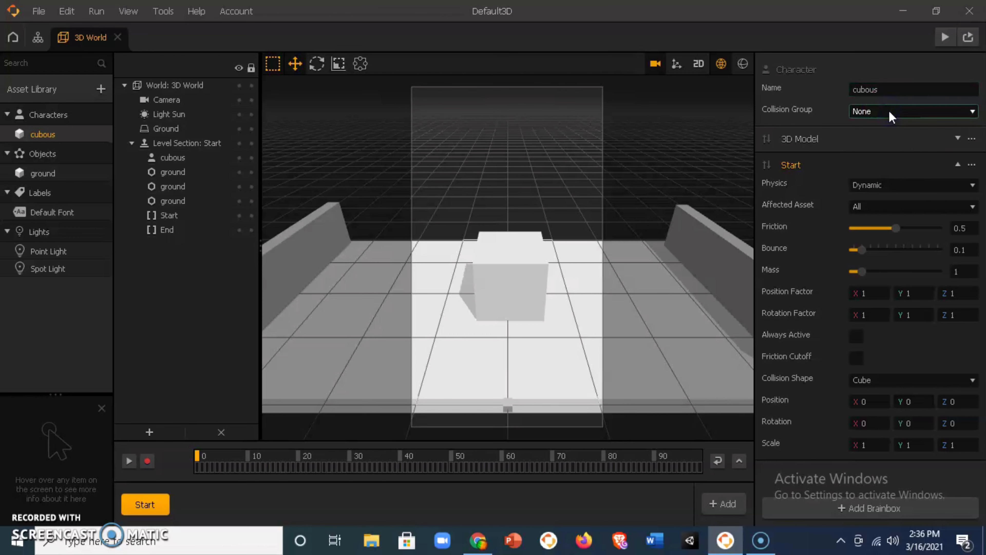
left_click(890, 114)
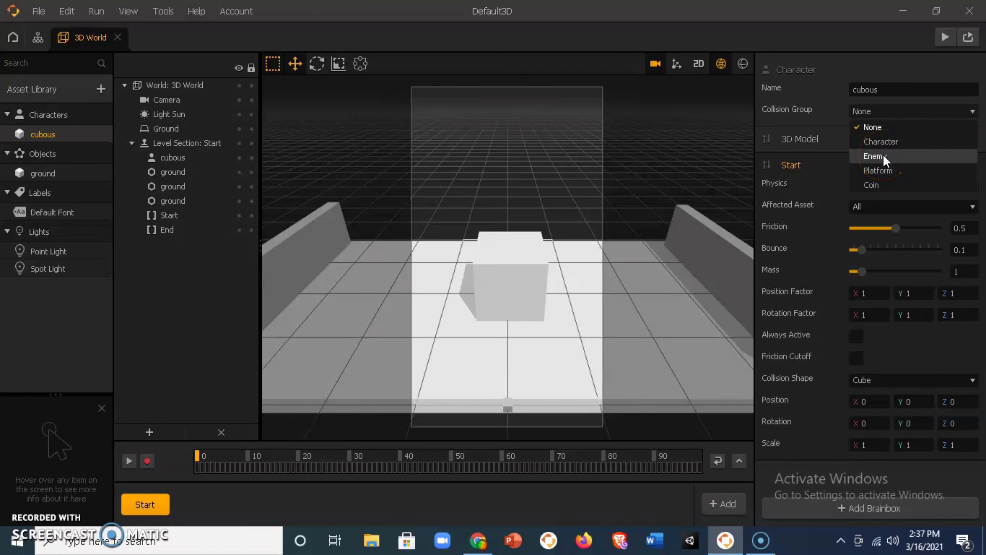
left_click(889, 188)
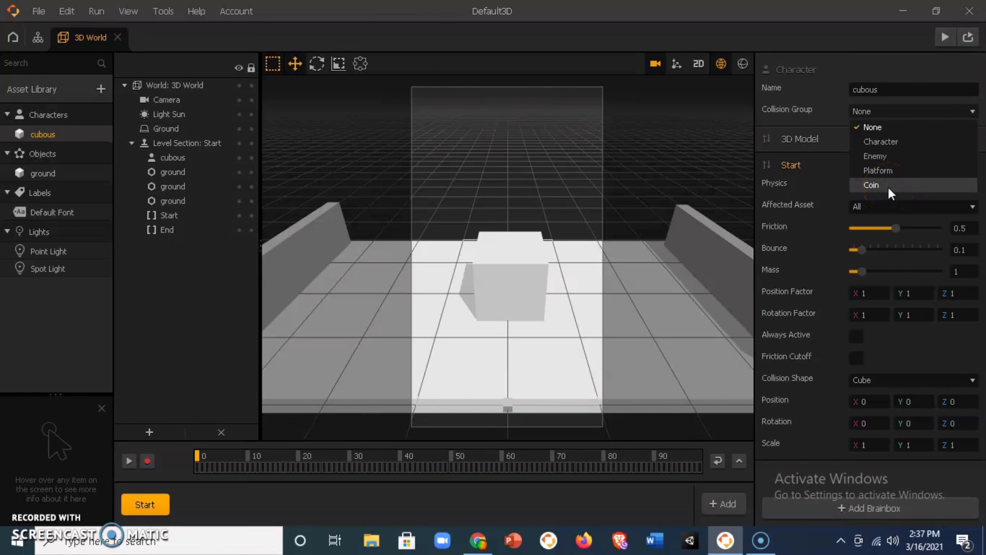
left_click(881, 143)
Step: Set the ground object's collision group to Platform
left_click(37, 173)
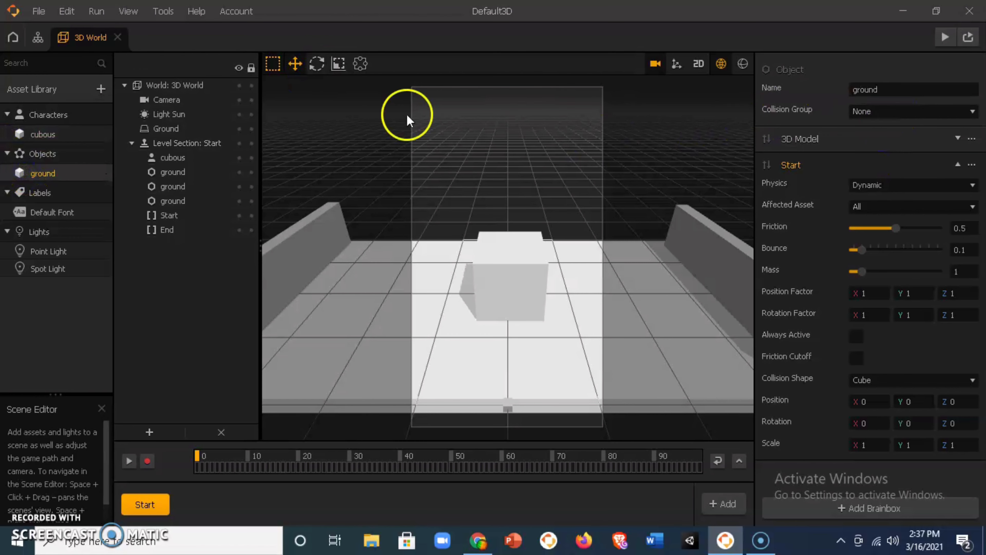
left_click(860, 111)
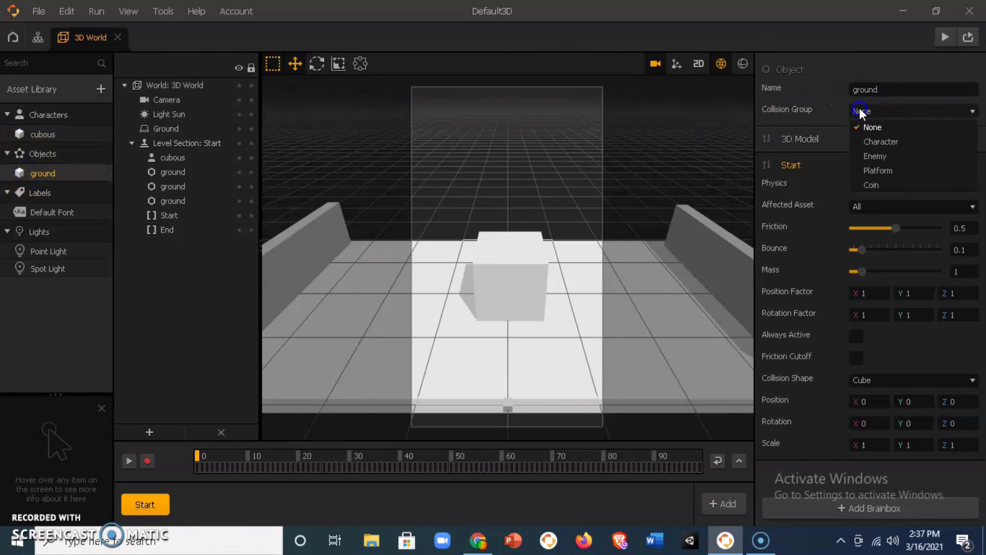
left_click(879, 171)
Step: Set the ground object's physics to Static, keeping its collision group as Platform
left_click(900, 187)
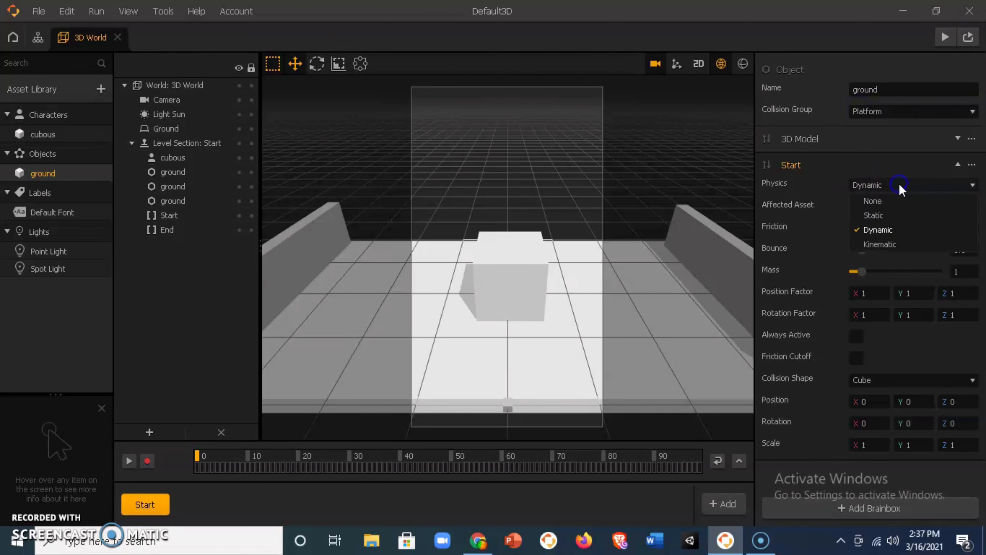
left_click(898, 168)
left_click(911, 112)
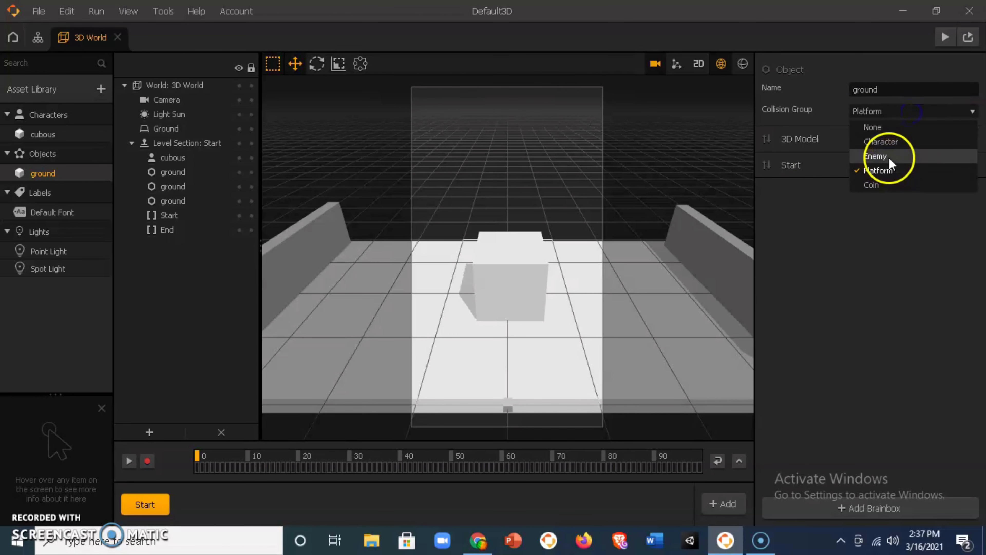
left_click(859, 249)
left_click(850, 163)
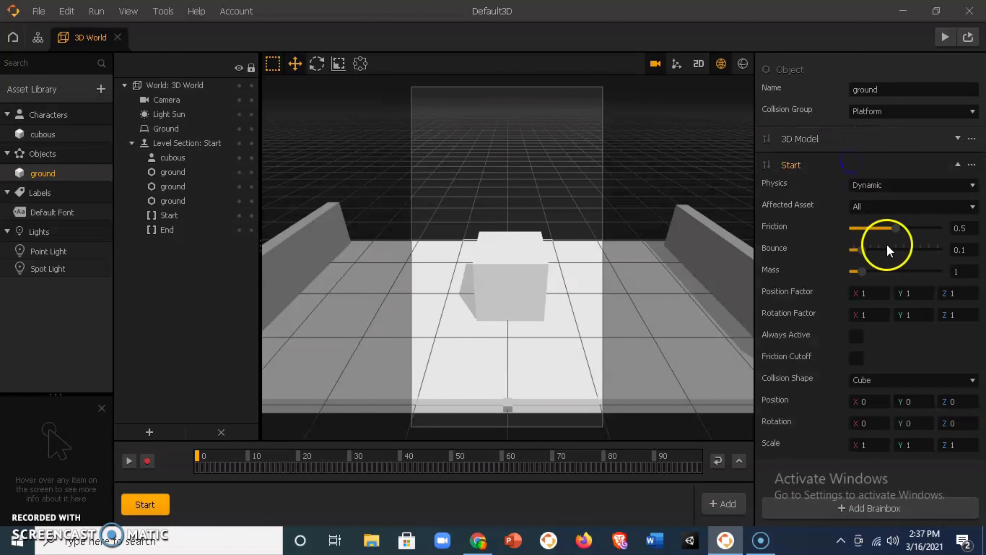
left_click(901, 194)
left_click(873, 216)
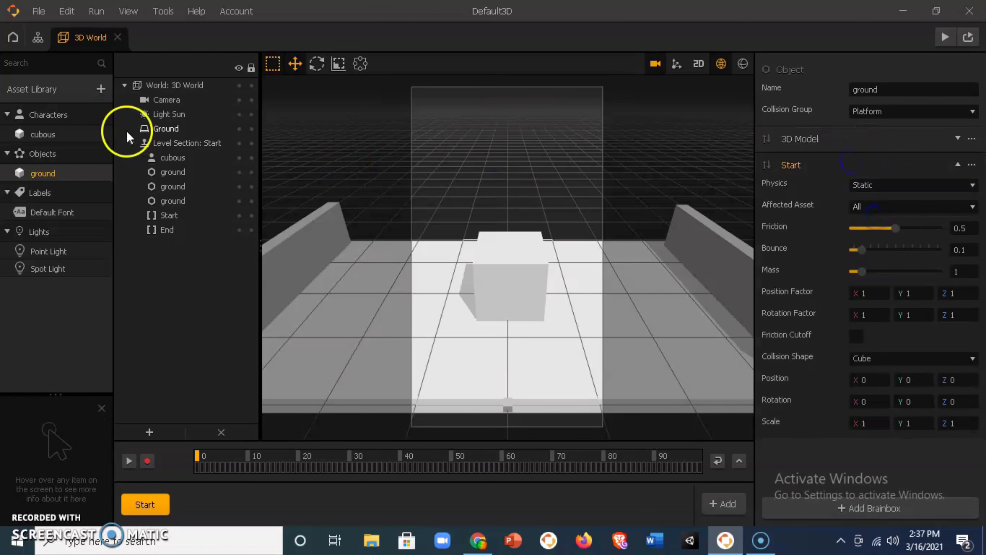
Step: Set the cubous character's affected asset to Character
left_click(72, 134)
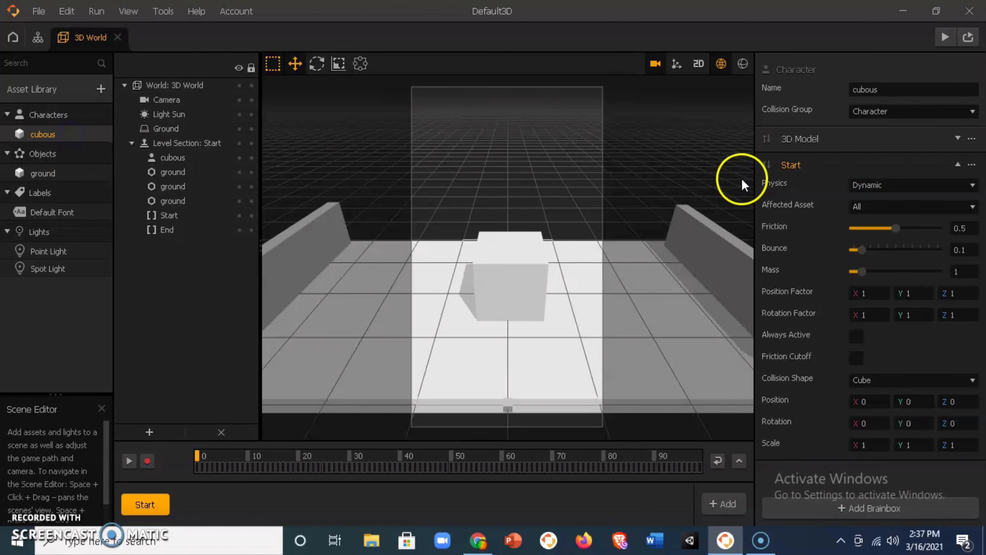
left_click(896, 206)
left_click(896, 251)
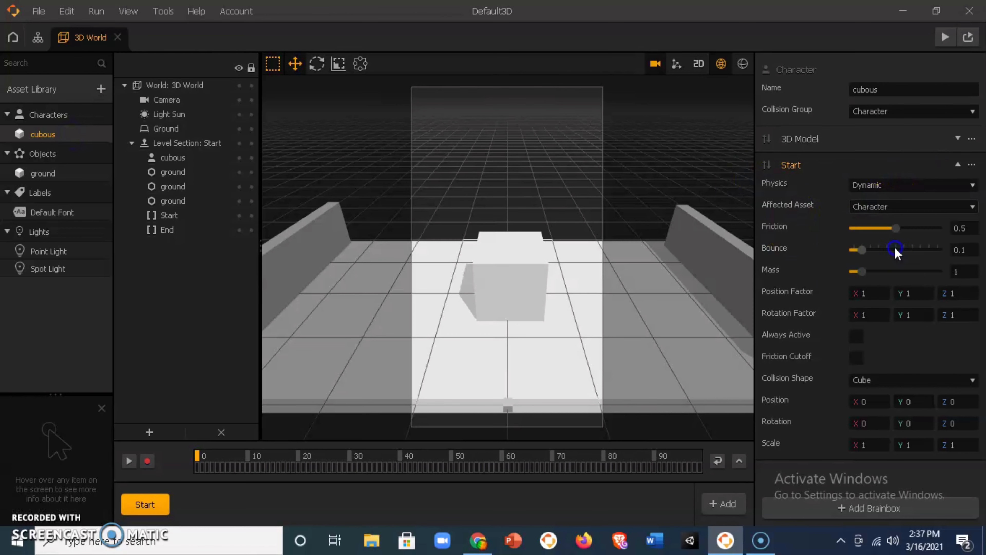
Step: Set the ground object's affected asset to Platform
left_click(66, 174)
left_click(886, 208)
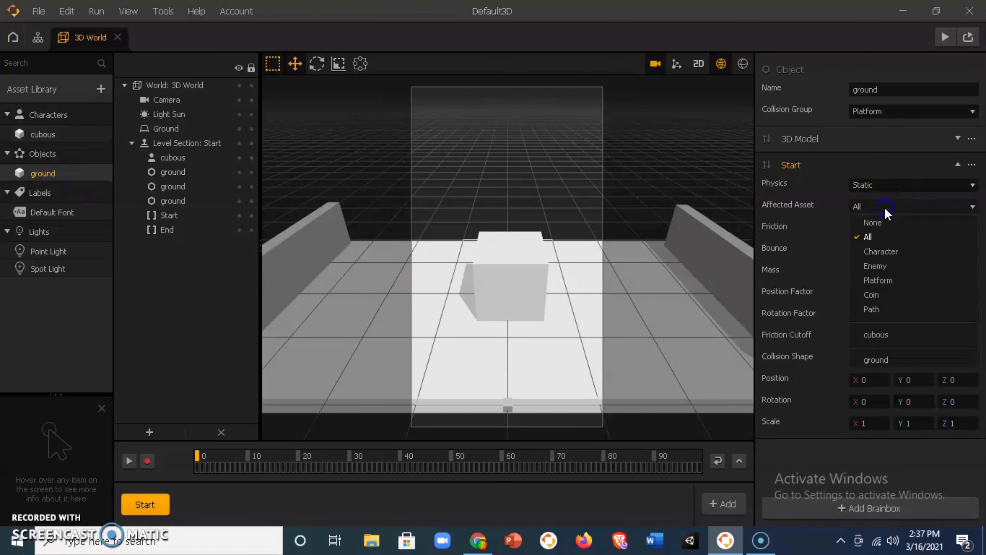
left_click(880, 283)
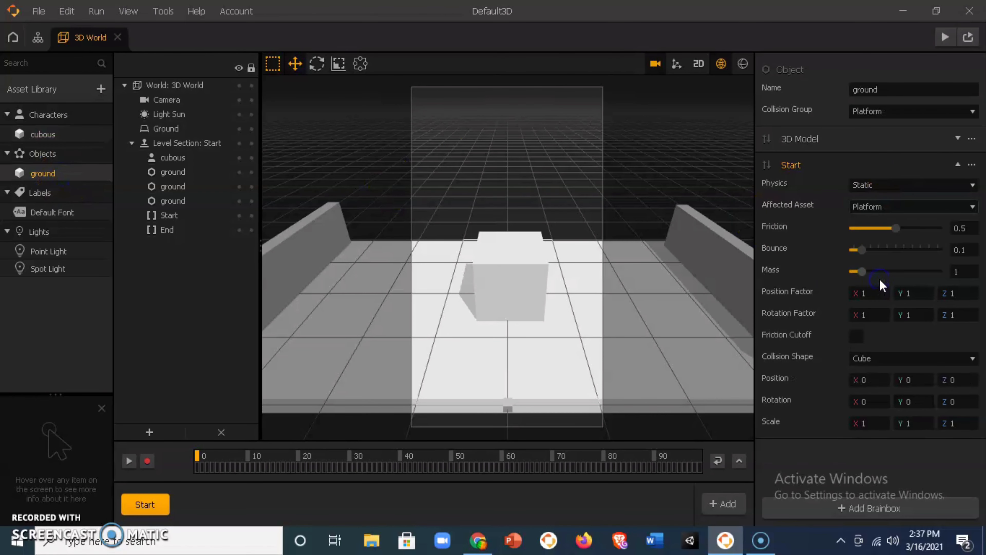
Step: Duplicate the Start scene and open the copy
left_click(465, 288)
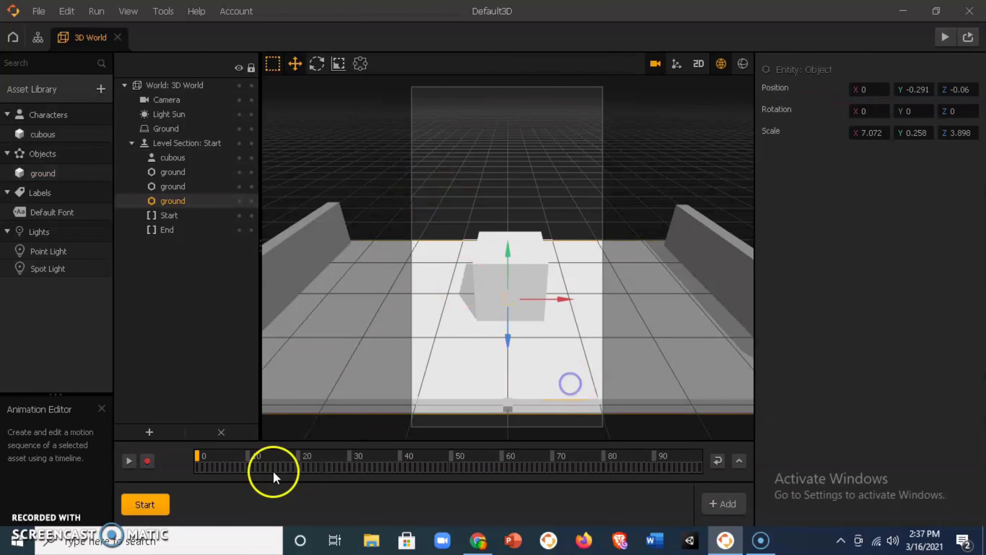
right_click(155, 507)
left_click(163, 472)
left_click(195, 503)
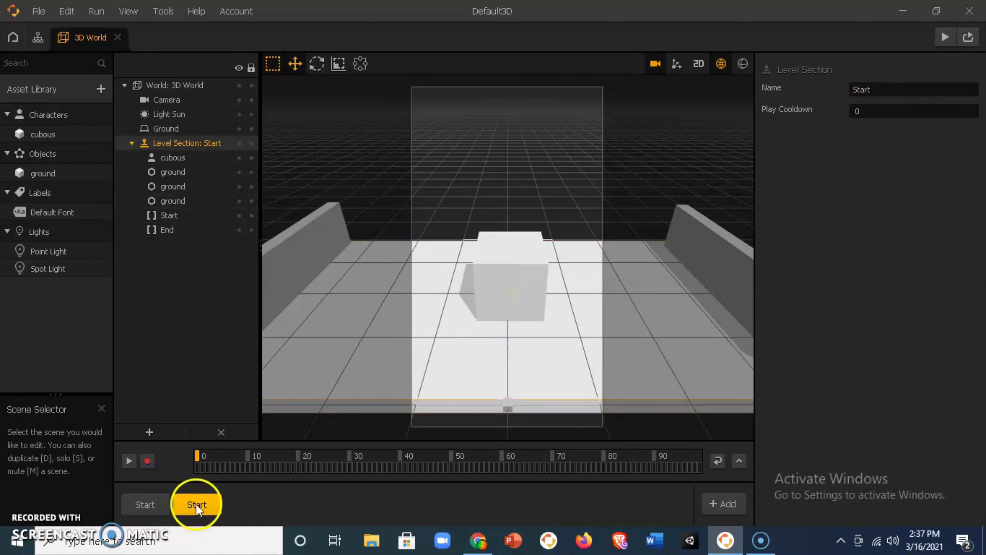
Step: Compare the original Start scene with its duplicate by switching between them, ending on the duplicate
left_click(490, 280)
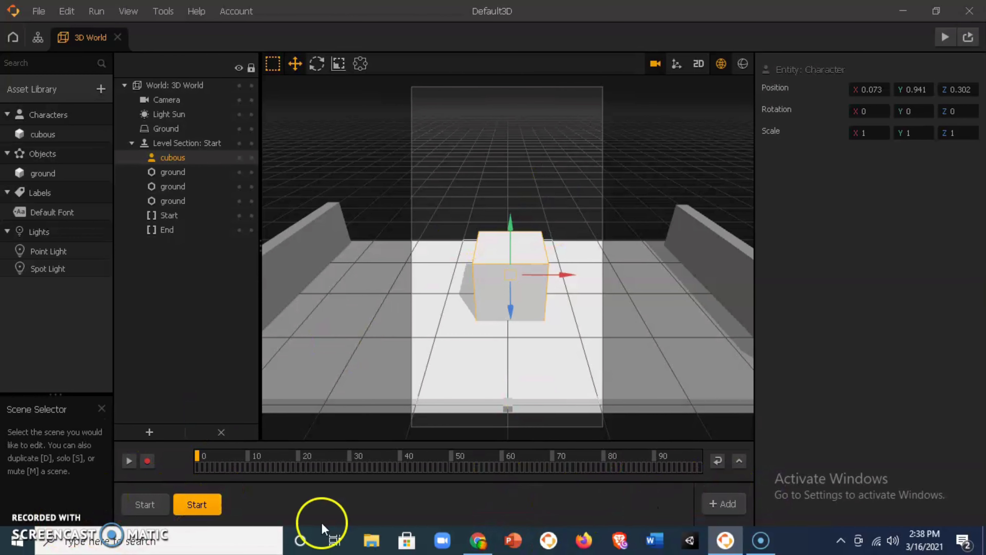
left_click(144, 504)
left_click(179, 505)
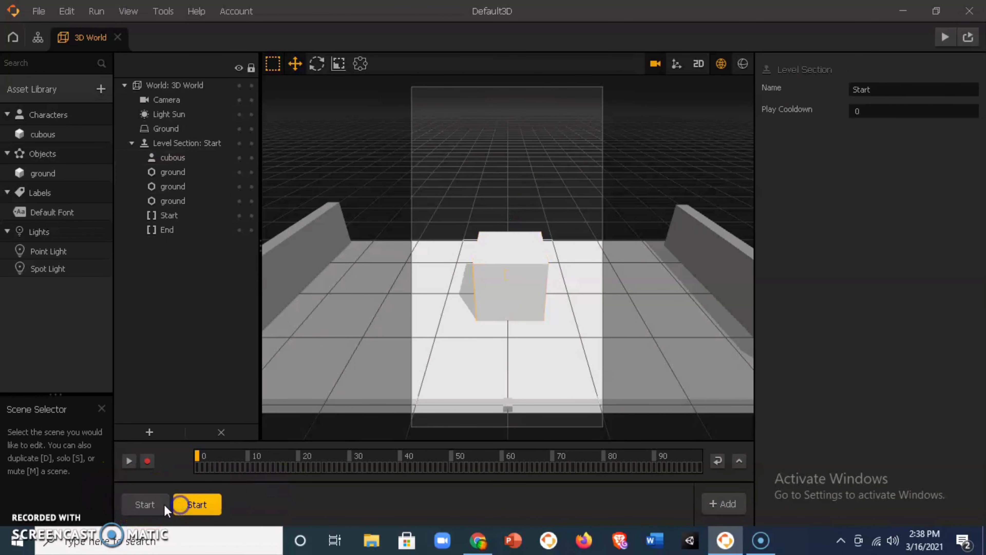
left_click(134, 505)
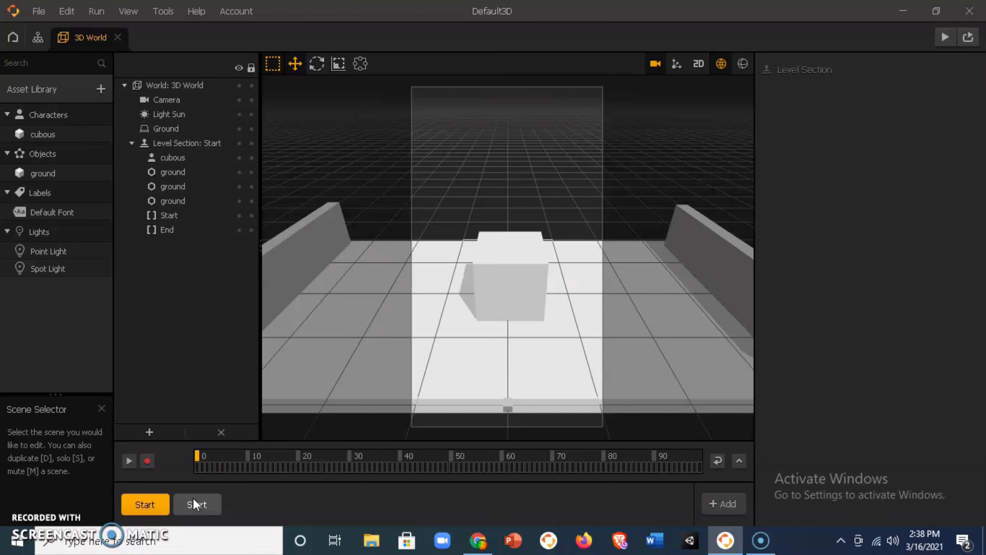
left_click(196, 499)
left_click(134, 508)
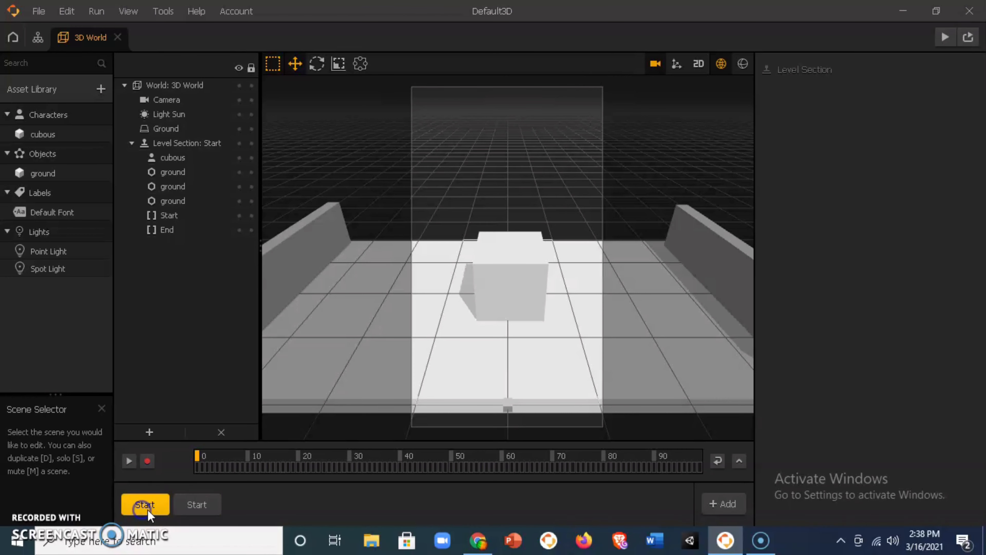
left_click(197, 505)
left_click(145, 502)
left_click(197, 504)
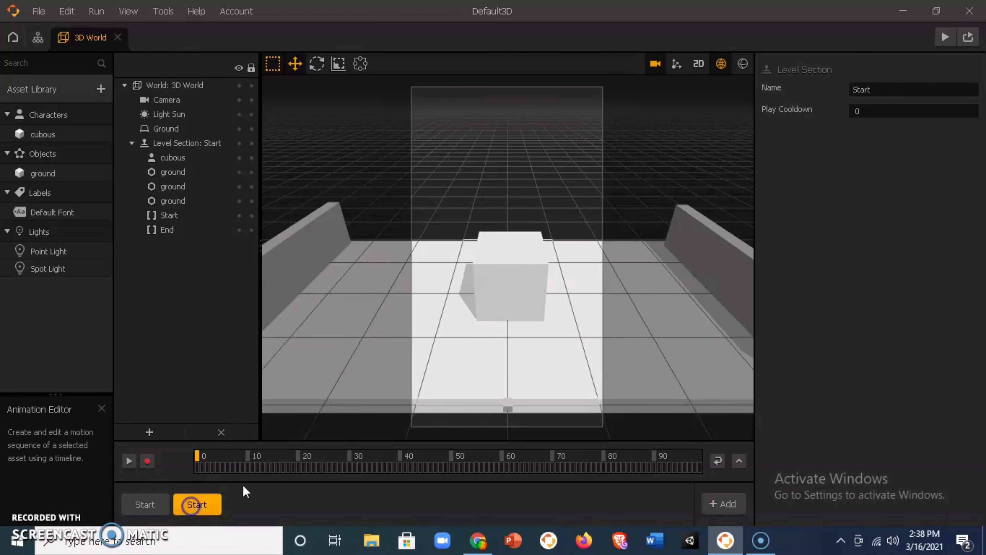
left_click(136, 513)
left_click(192, 501)
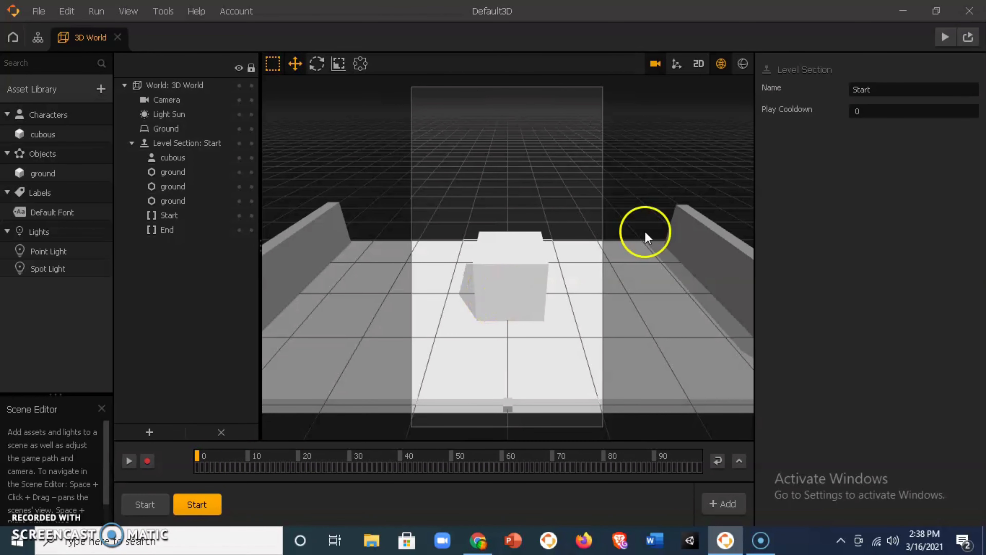
Step: Preview the game to check how the repeated scenes play, then close the preview
left_click(946, 37)
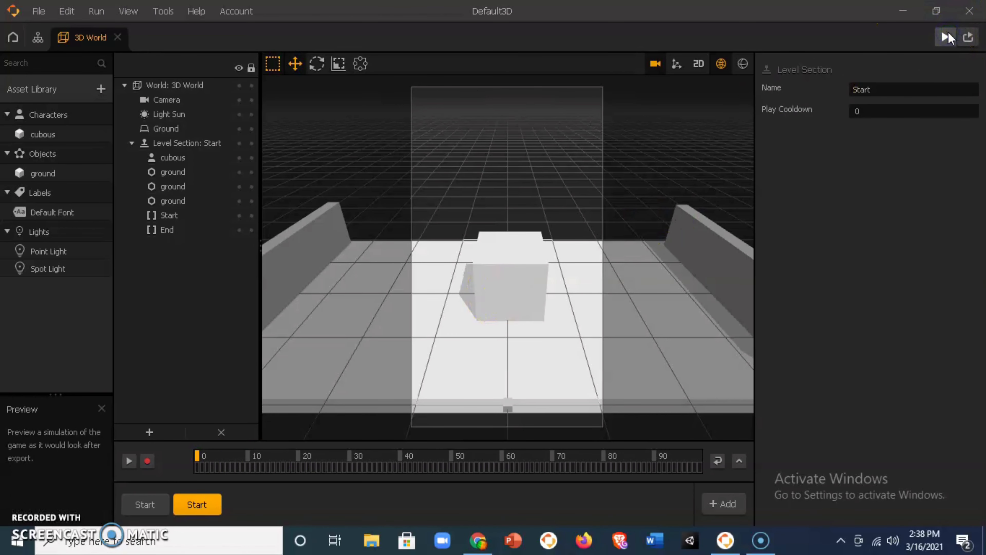
left_click(247, 470)
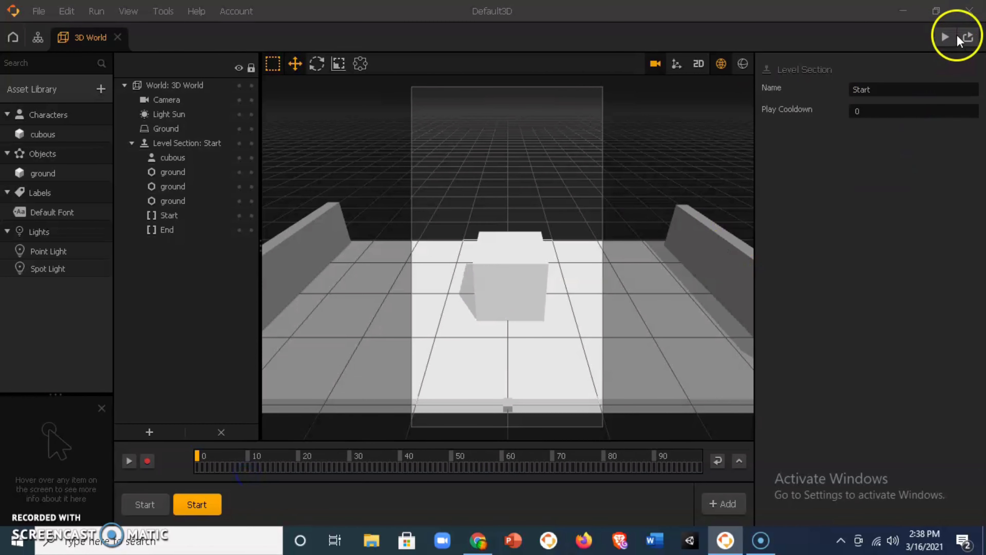
left_click(950, 35)
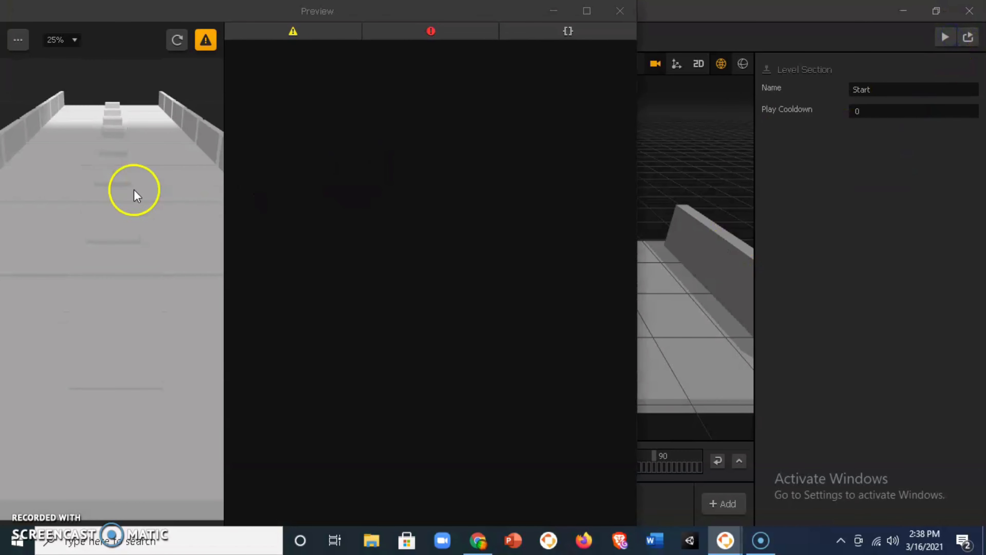
left_click(622, 11)
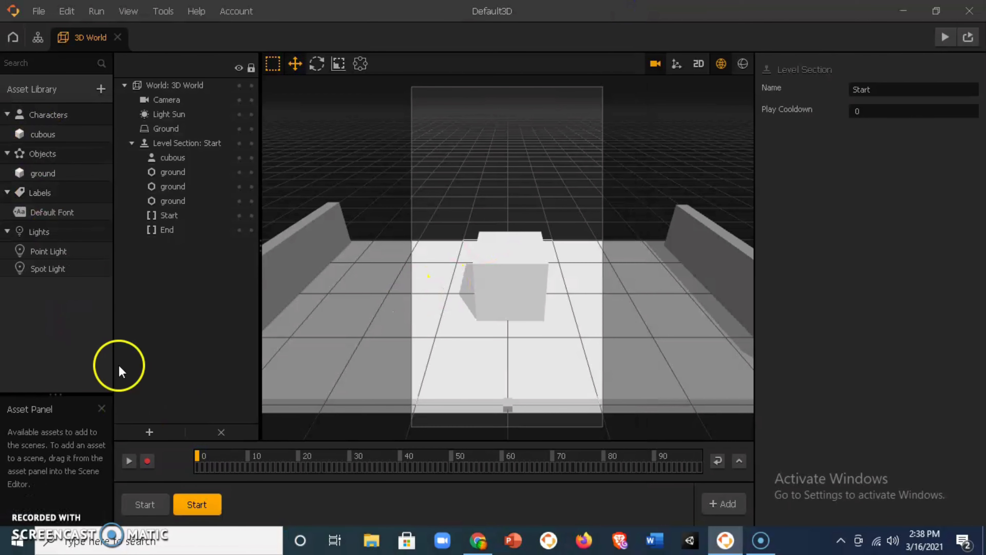
Step: Delete the cubous character from the duplicated Start scene
left_click(147, 507)
left_click(210, 502)
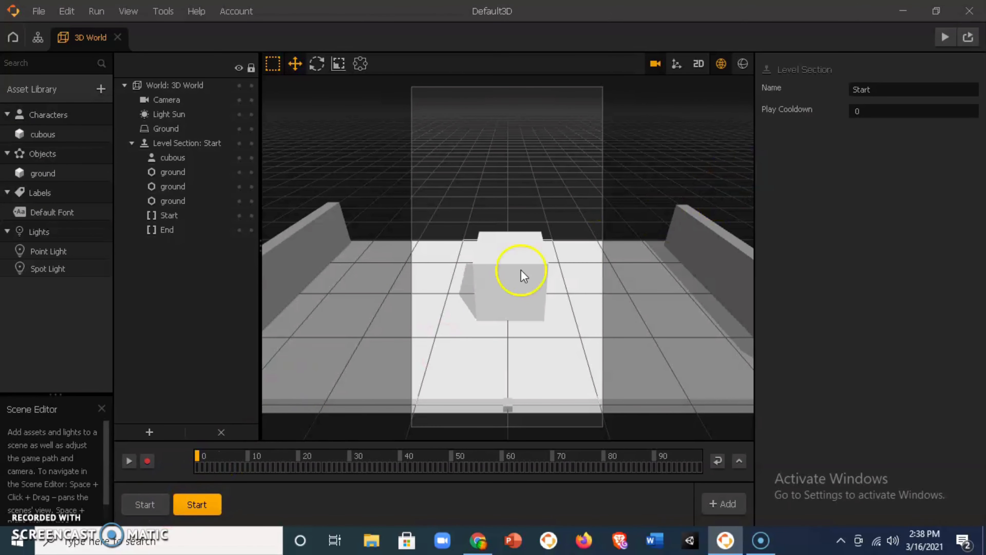
left_click(521, 263)
key("Delete")
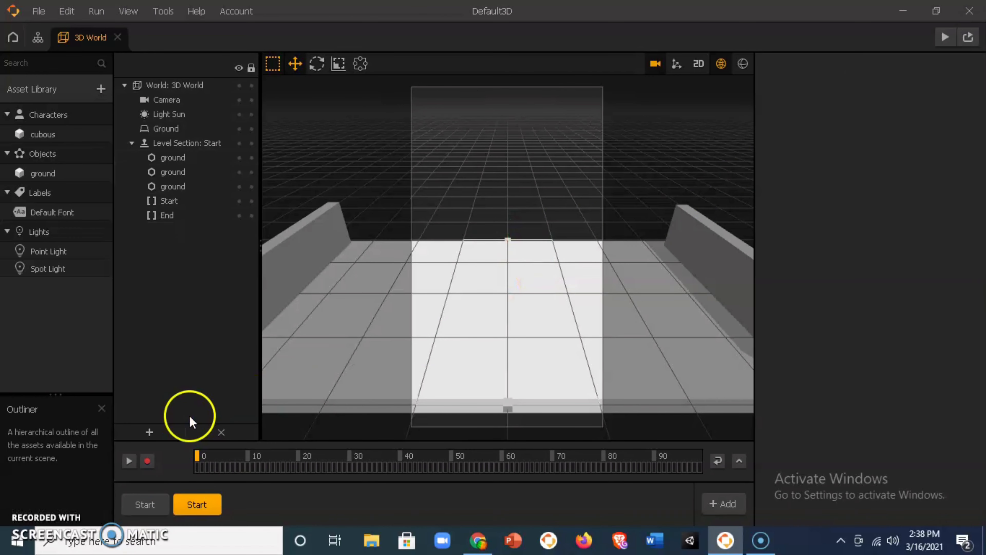
Step: From the original Start scene, set the cubous character's physics to Kinematic and check the result in a game preview
left_click(140, 512)
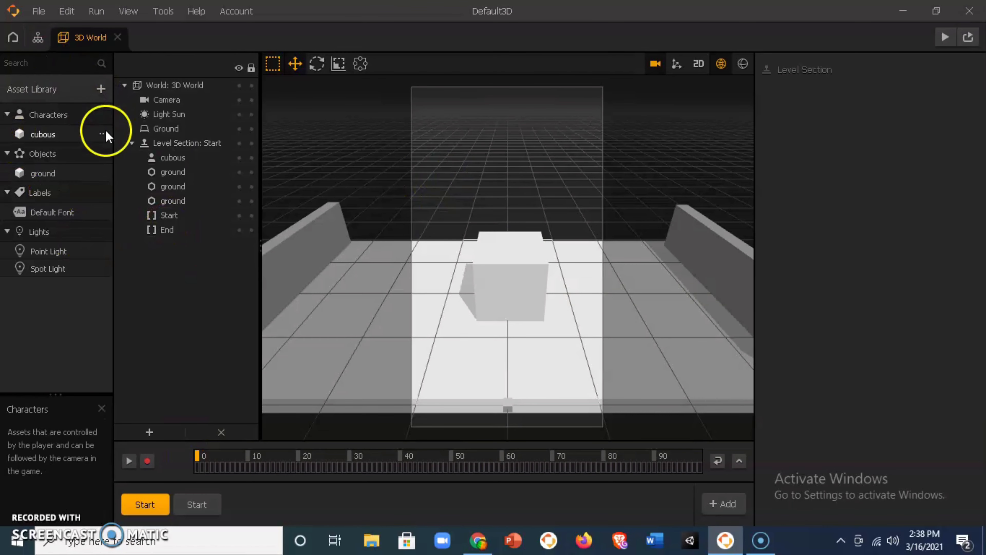
left_click(60, 133)
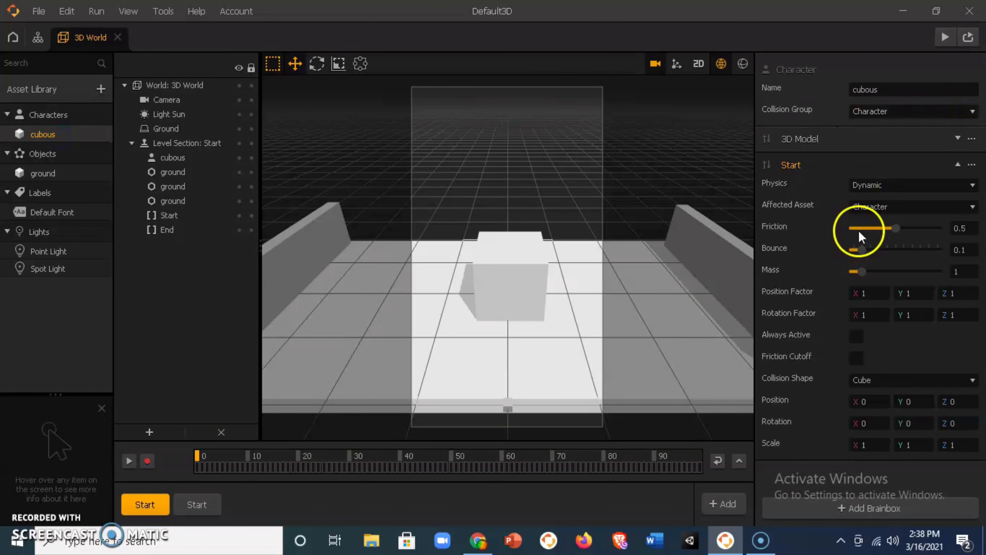
left_click(913, 206)
left_click(913, 206)
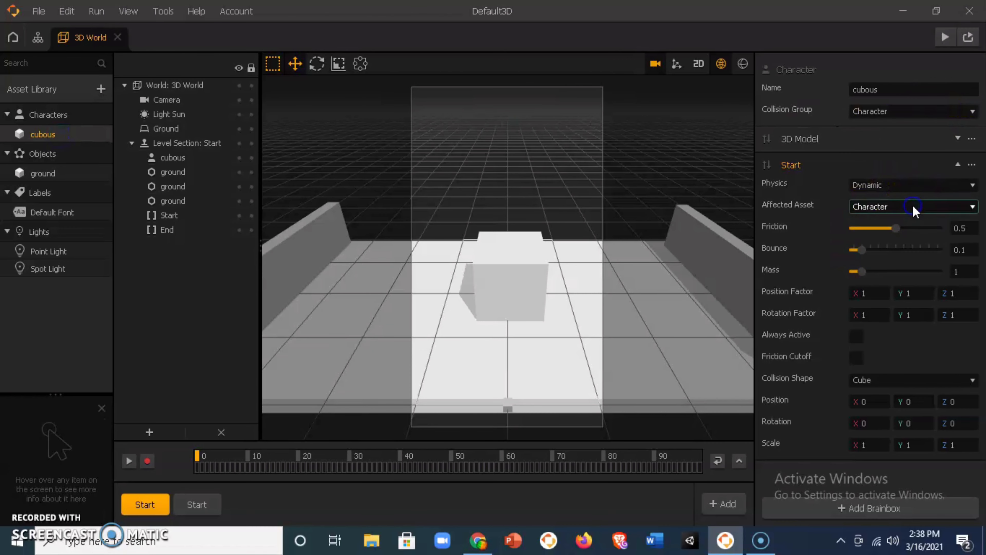
left_click(919, 188)
left_click(907, 243)
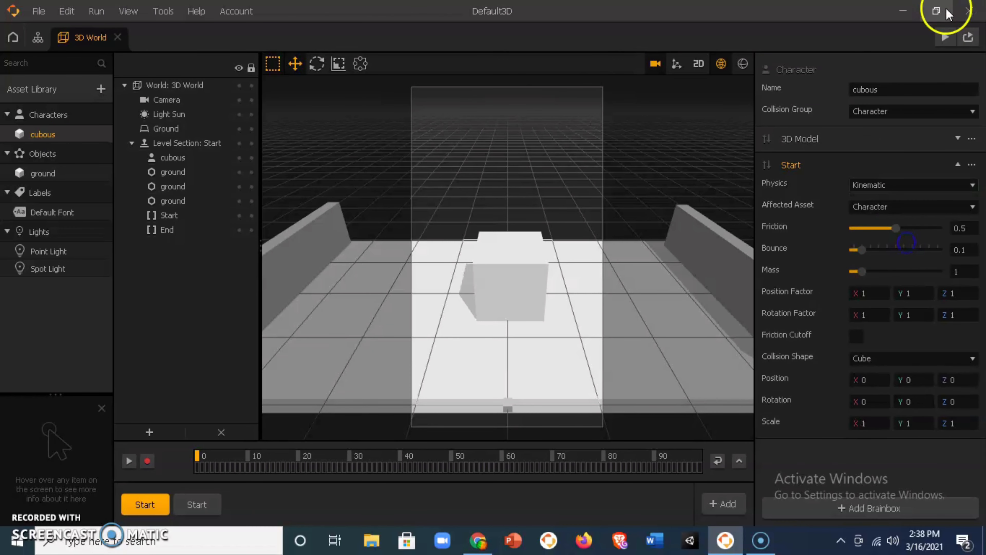
left_click(946, 37)
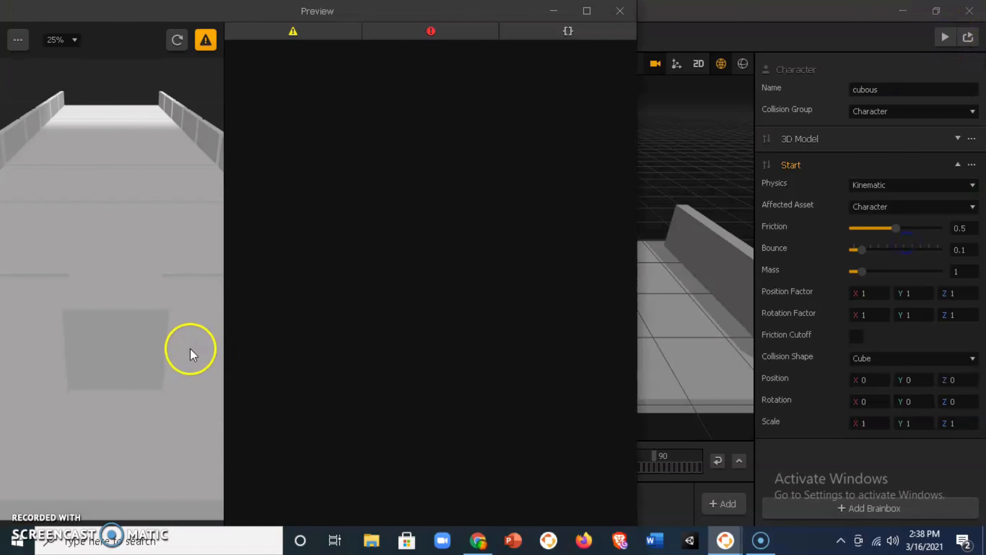
left_click(619, 11)
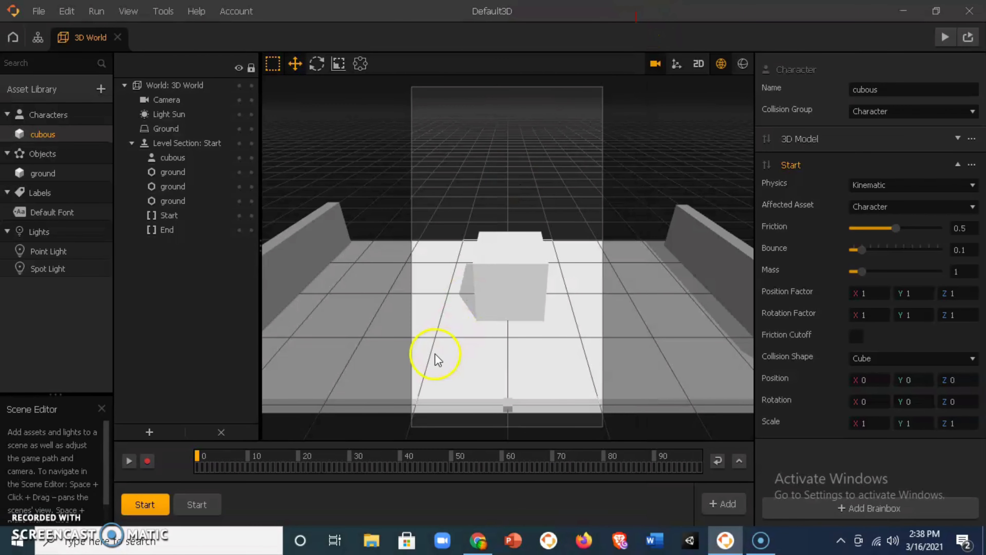
Step: Leave camera view and stretch the ground platform's far long edge outward past the end walls with the free transform tool
left_click(476, 377)
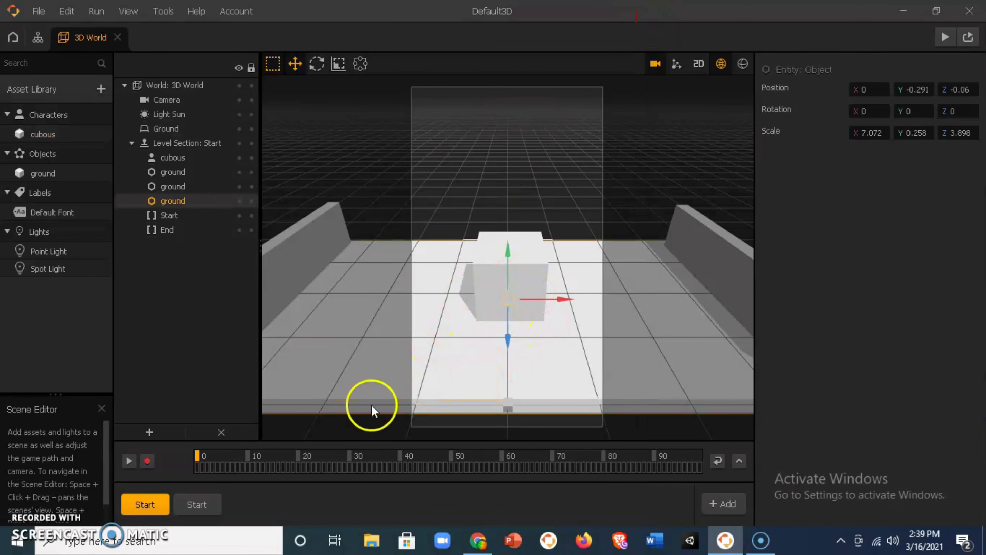
left_click(20, 174)
left_click(433, 346)
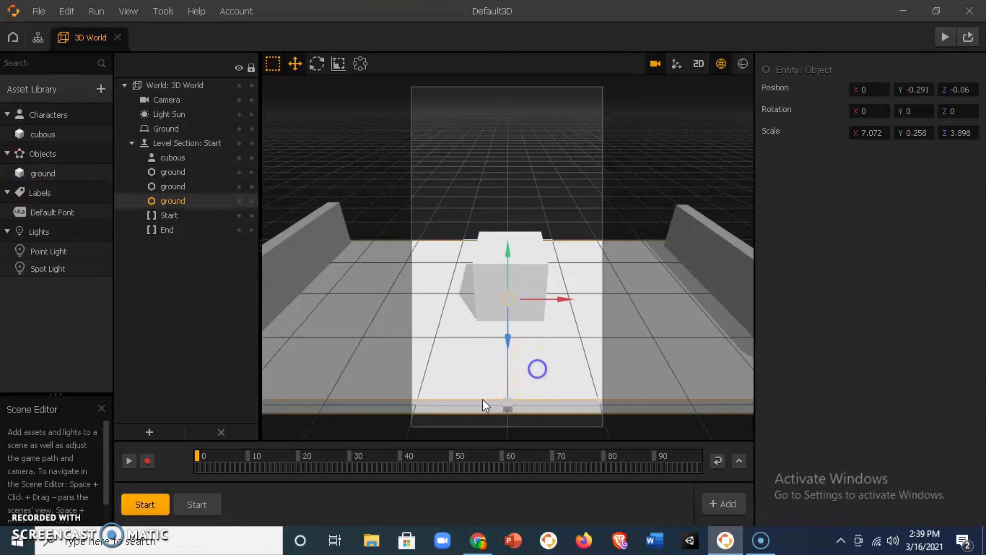
left_click(655, 63)
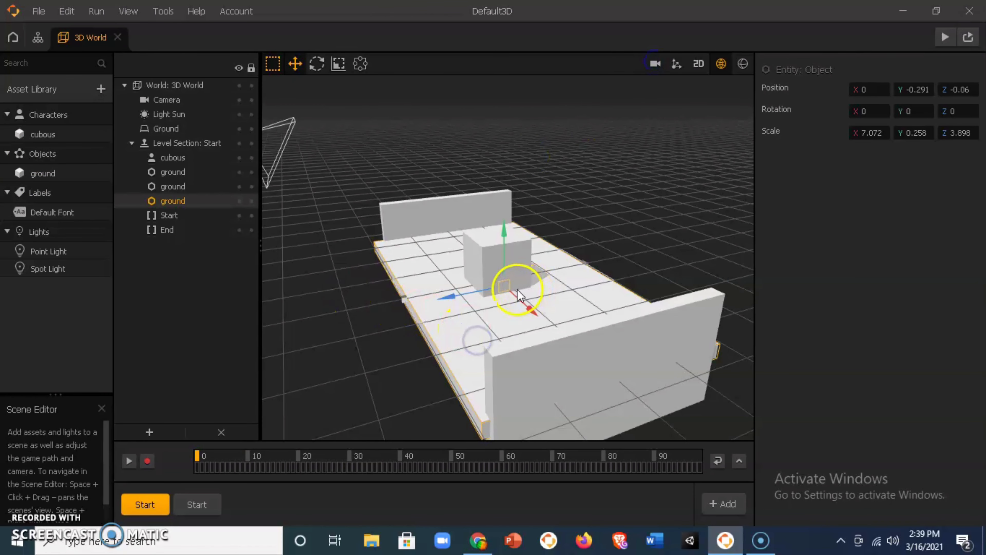
left_click(360, 63)
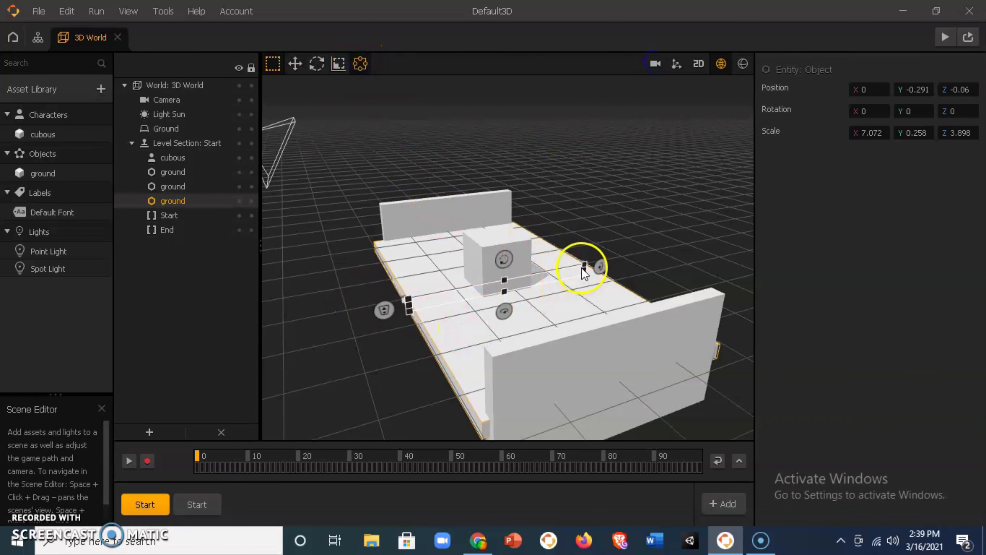
left_click_drag(587, 267, 603, 265)
Step: Stretch both end walls toward the platform's extended edge, to Z scales of about 4.18 and 4.27, and check them in a game preview
left_click(625, 375)
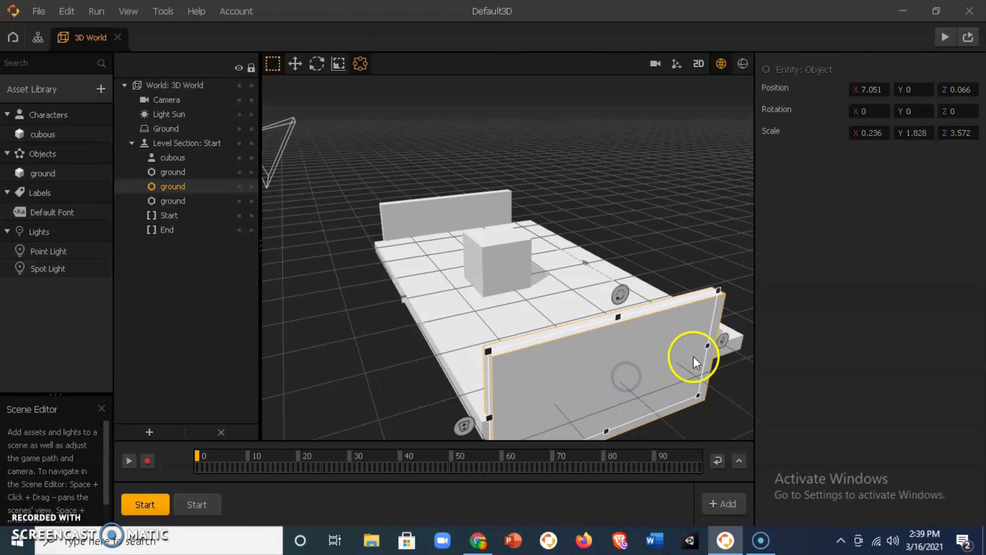
left_click_drag(709, 348, 737, 341)
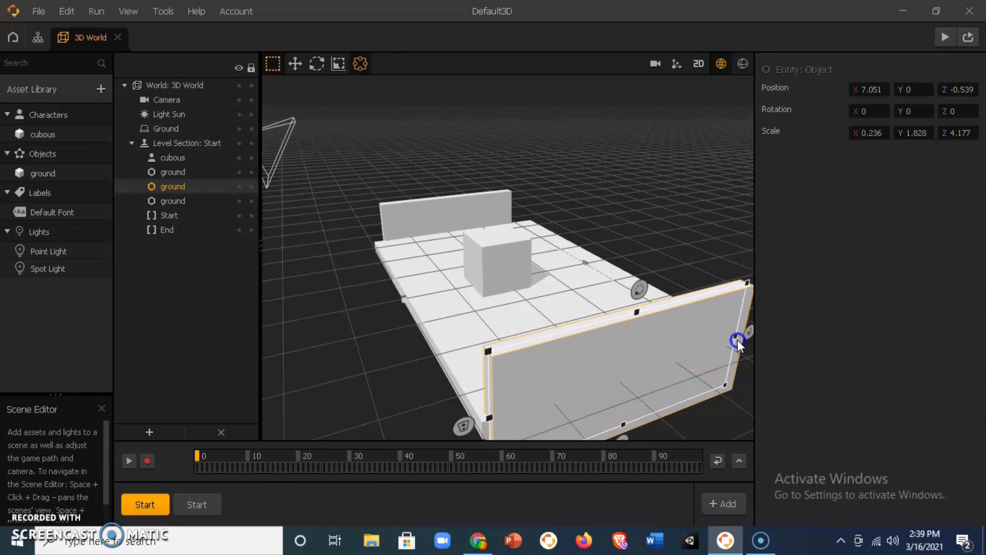
left_click(440, 218)
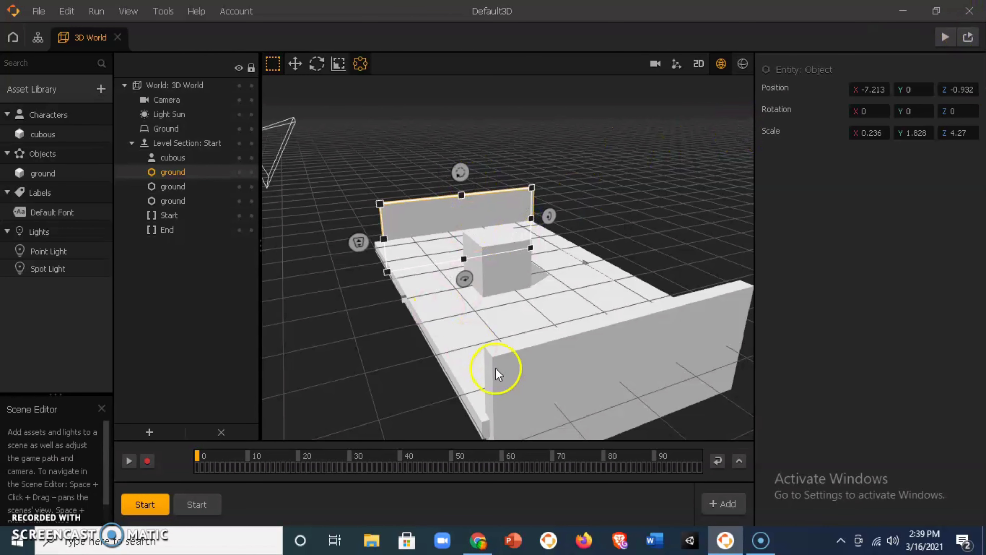
left_click(946, 37)
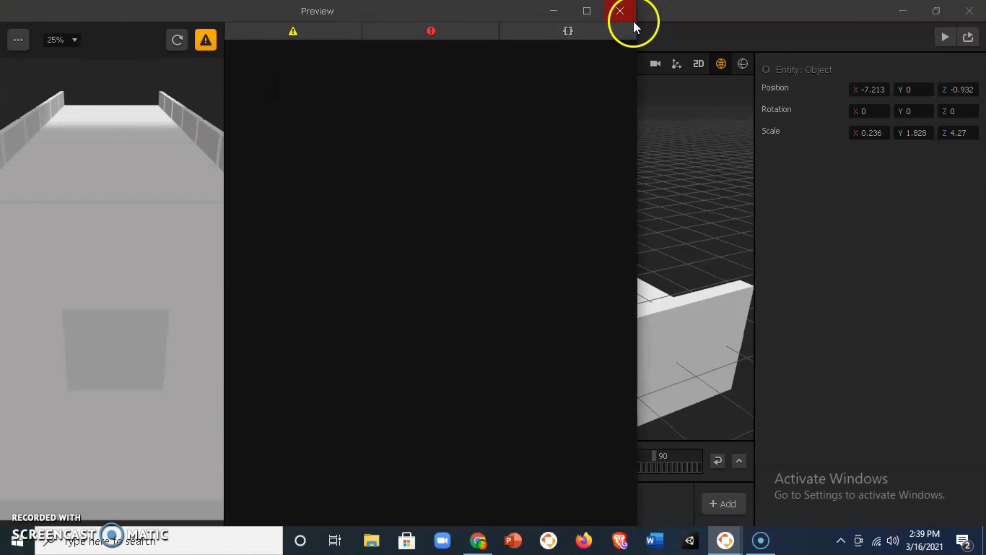
left_click(621, 11)
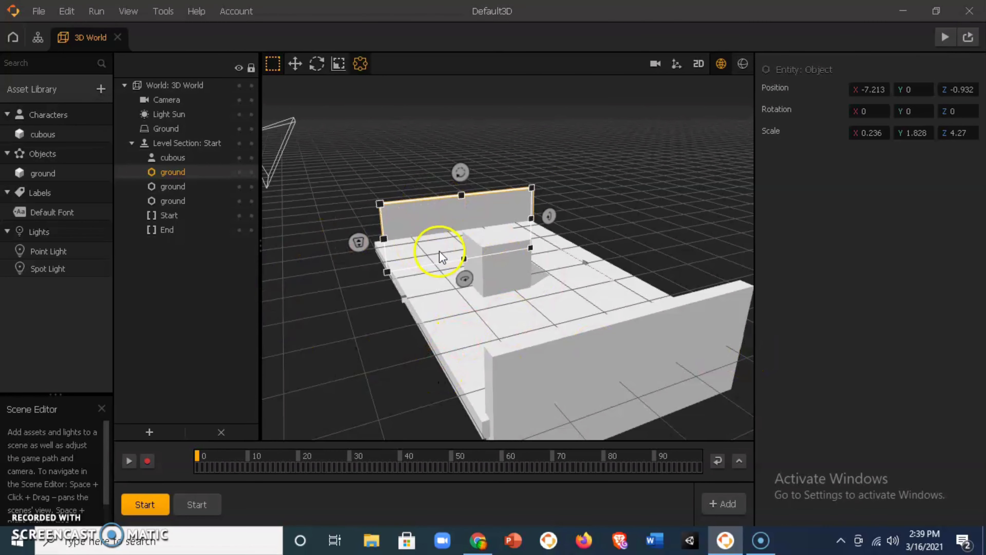
Step: Extend the end walls past the platform's opposite long edge, scaling the nearer wall to about 5.07 in Z and shifting it to Z 0.028
left_click(519, 397)
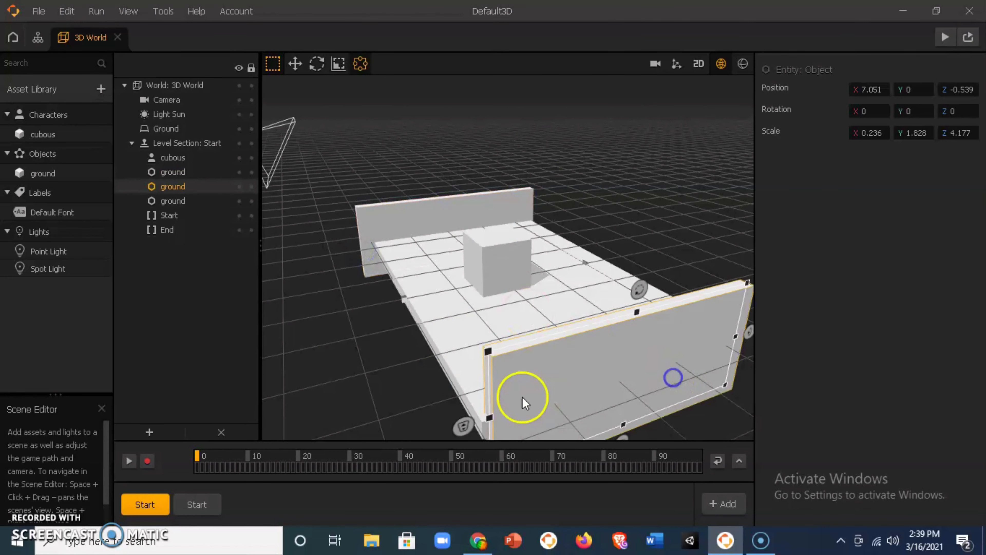
left_click_drag(488, 420, 417, 448)
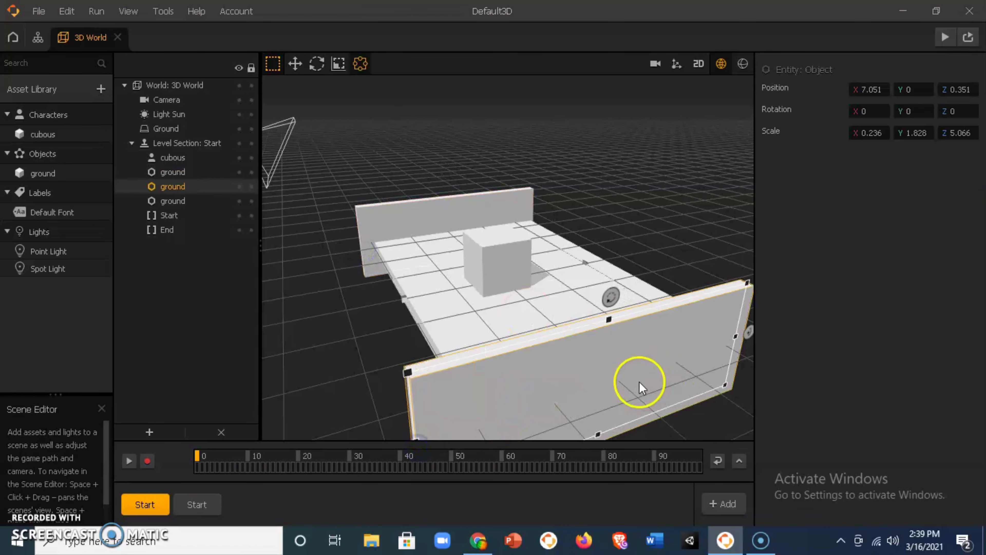
left_click_drag(639, 382, 649, 375)
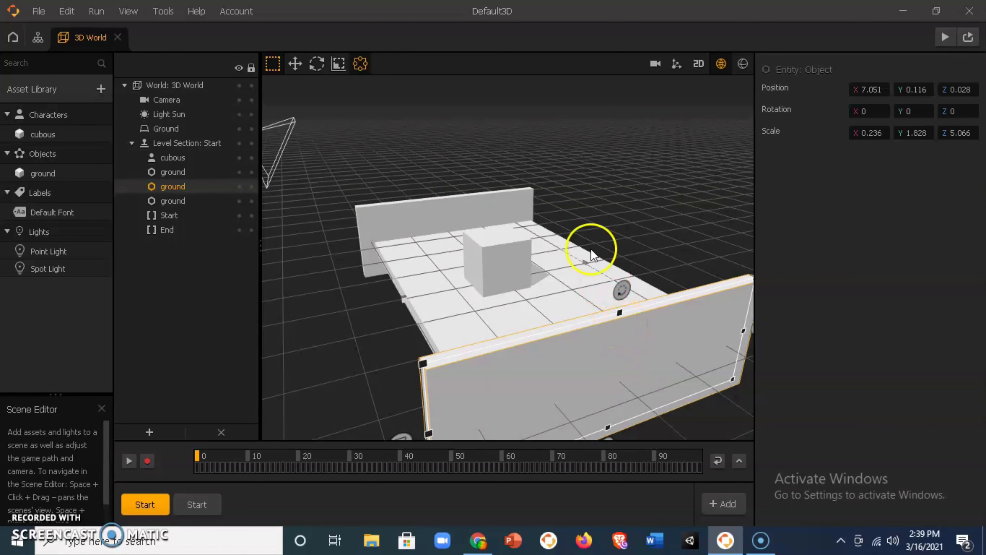
Step: Set the nearer end wall's Y position to 0 and check the wall alignment in a game preview
left_click(349, 224)
left_click(596, 354)
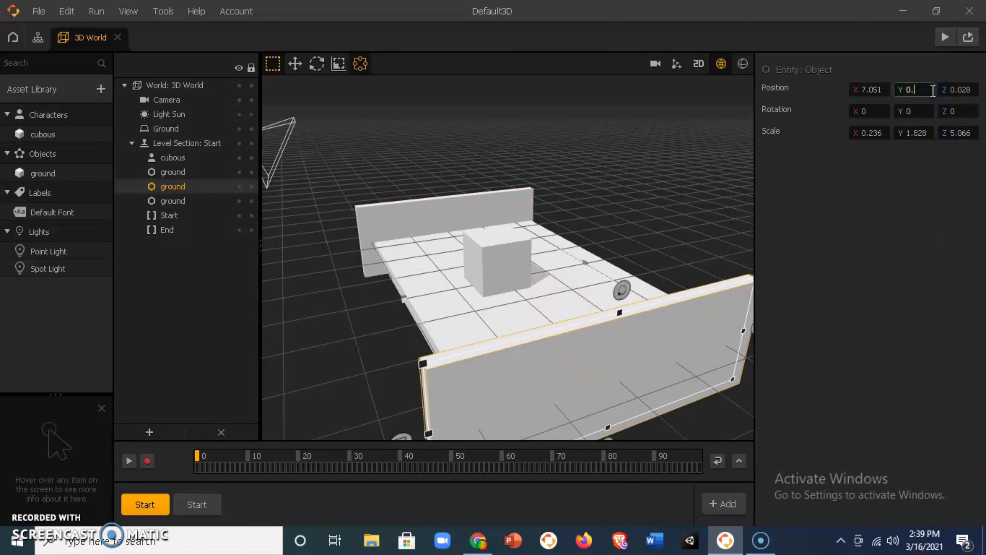
key("Return")
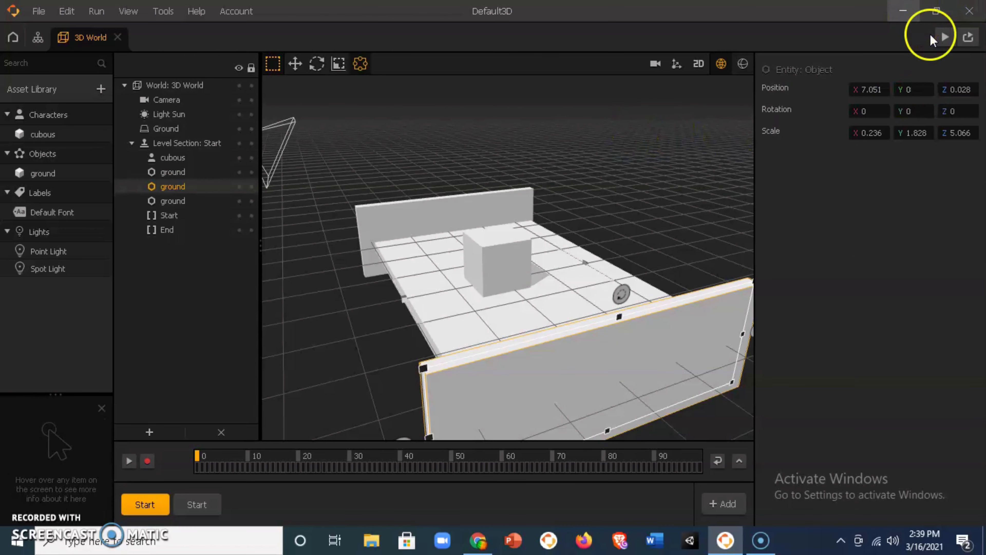
left_click(944, 38)
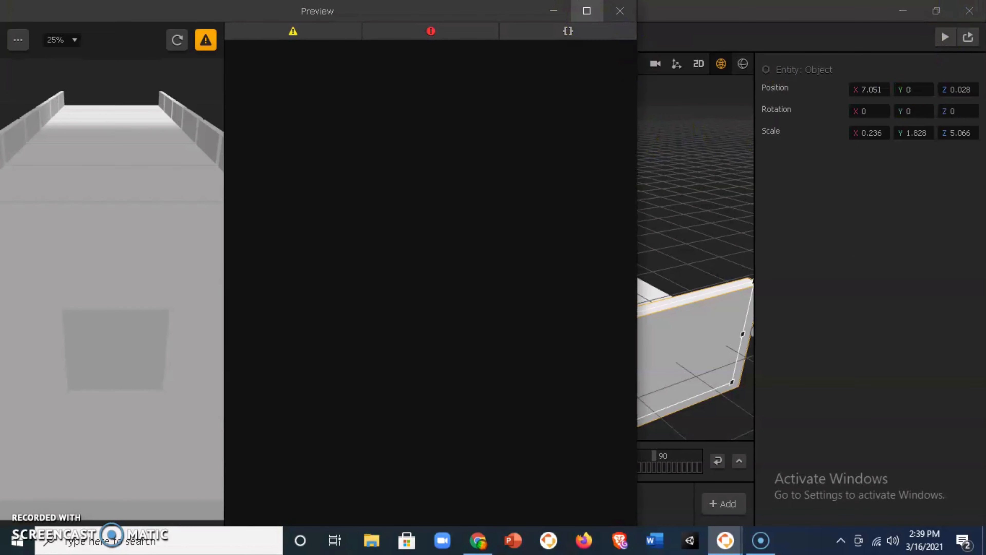
left_click(620, 10)
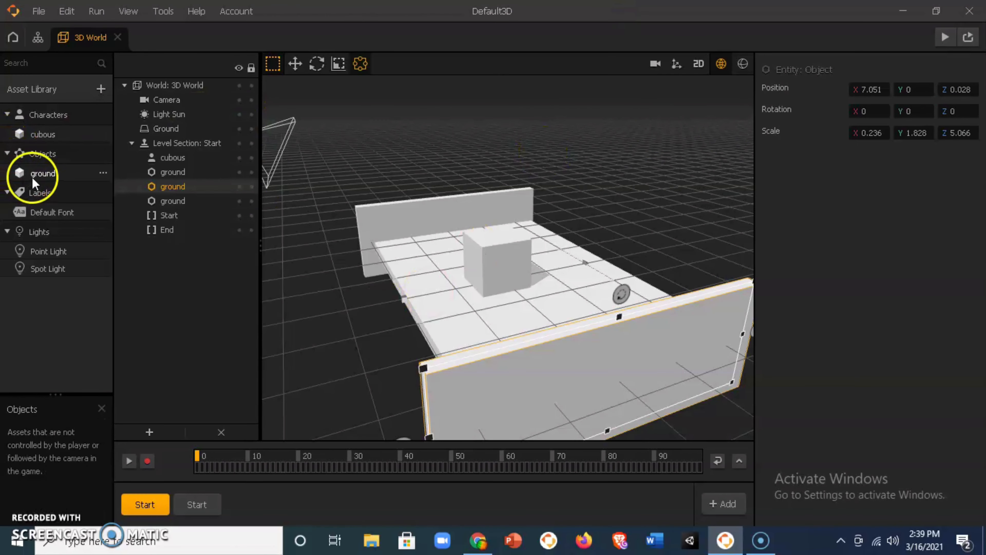
left_click(63, 135)
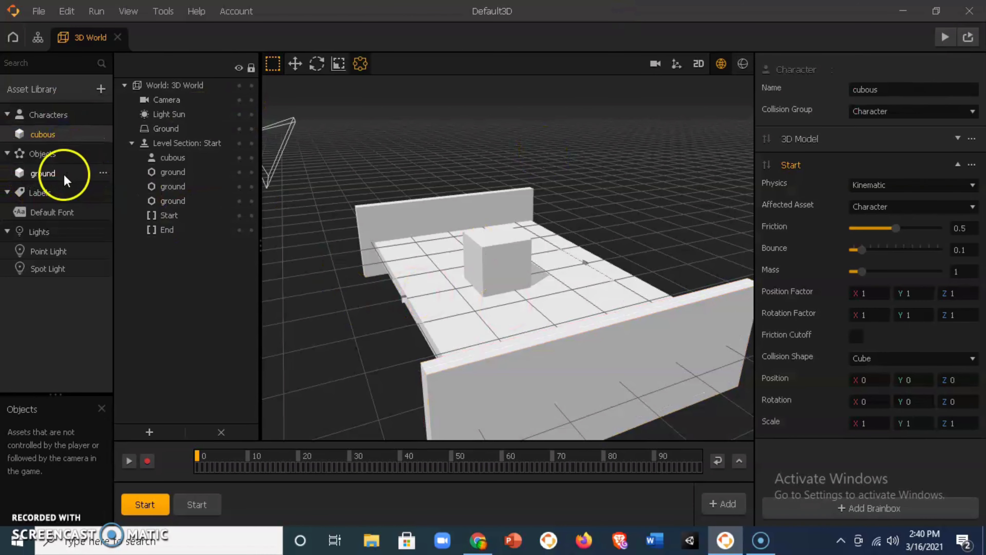
left_click(50, 175)
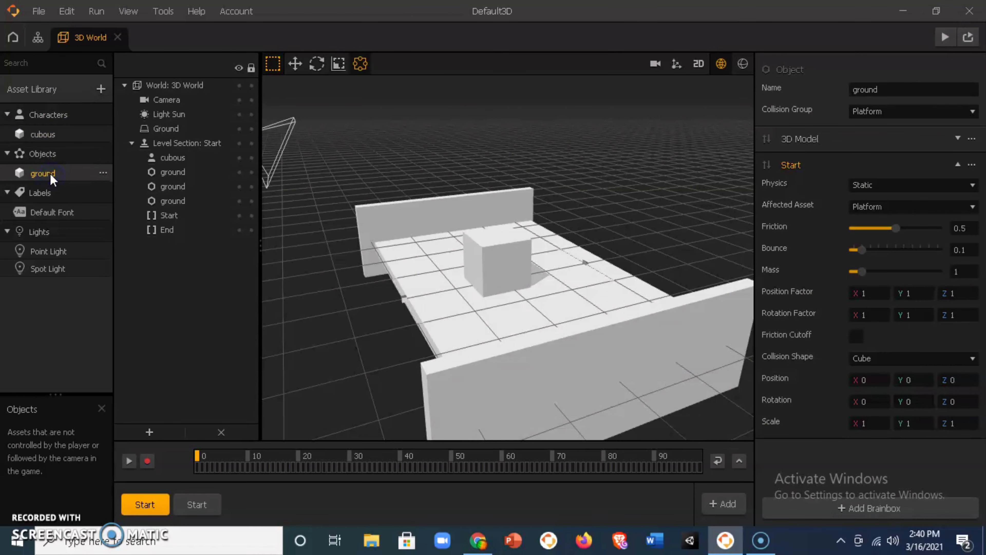
left_click(62, 139)
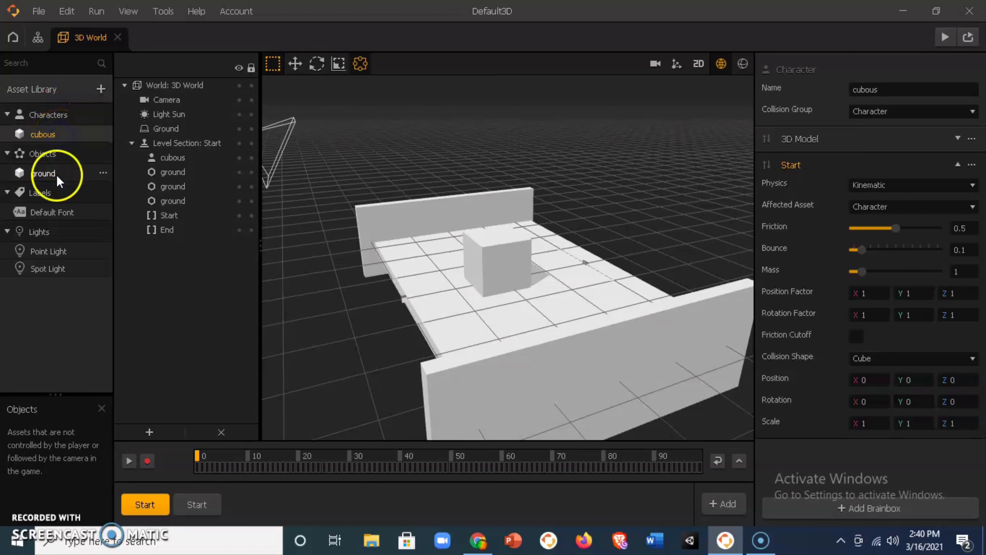
left_click(56, 174)
left_click(72, 140)
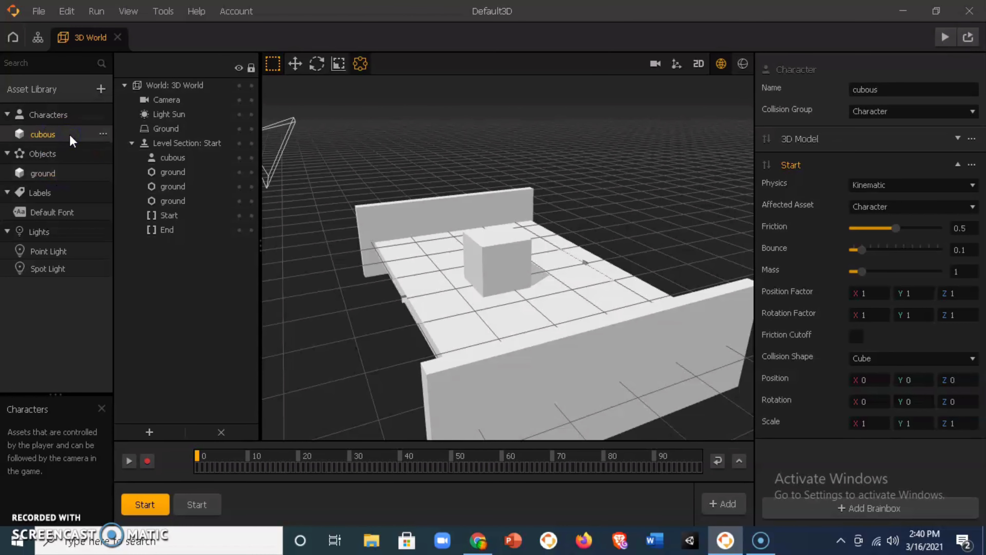
Step: Open the cubous character's node map and move the 3D Model node above the Start node
double_click(71, 137)
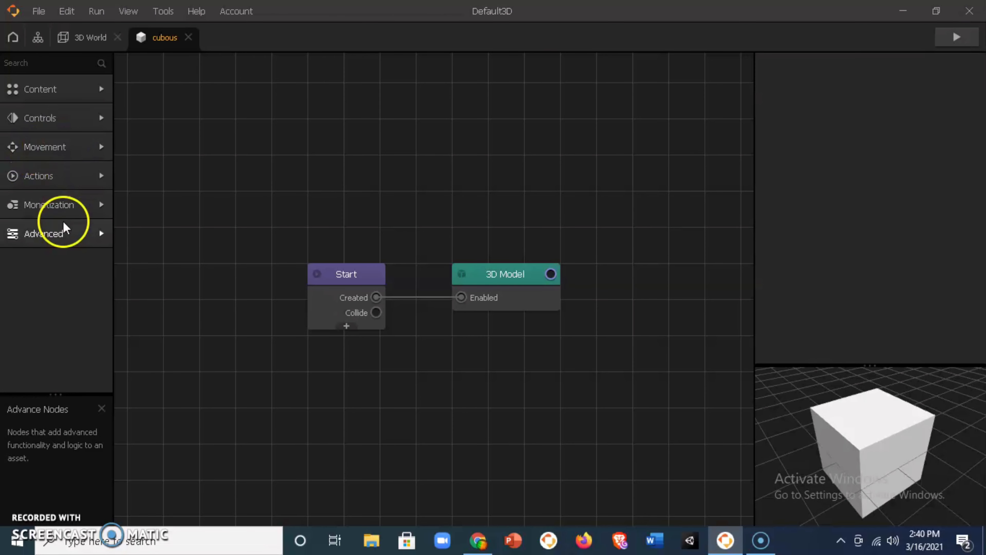
left_click(492, 287)
left_click_drag(492, 289, 430, 225)
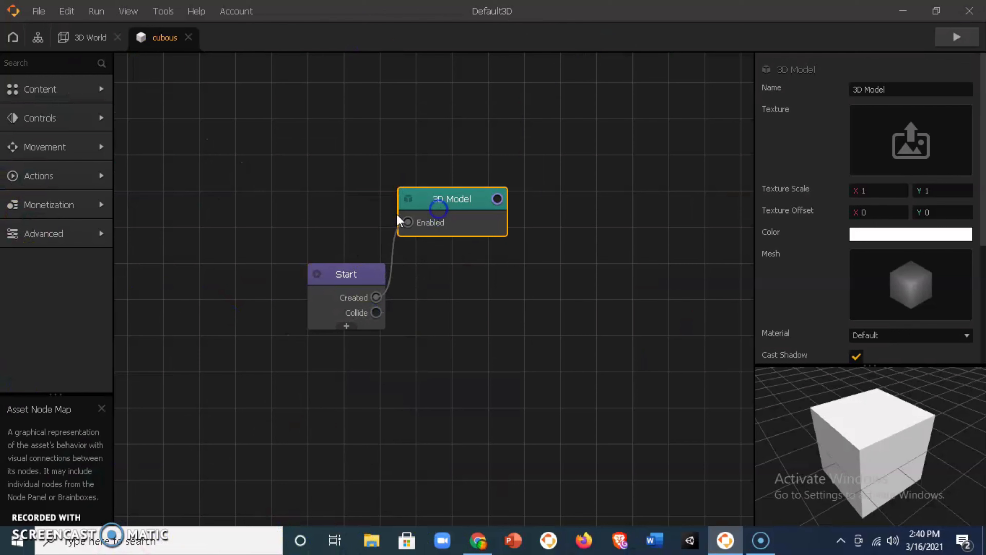
Step: Add a Move node to the cubous node map and connect its Enabled input to the Start node's Created output
left_click(66, 148)
left_click_drag(27, 234, 583, 331)
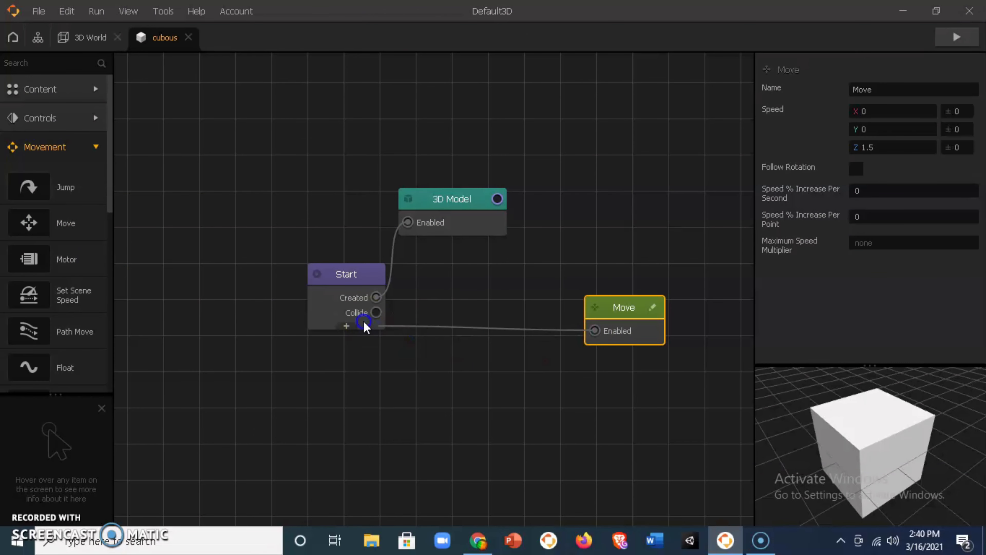
left_click_drag(365, 327, 382, 299)
Step: Set the Move node's Z speed to -16 and check the character's movement in a game preview
left_click(637, 321)
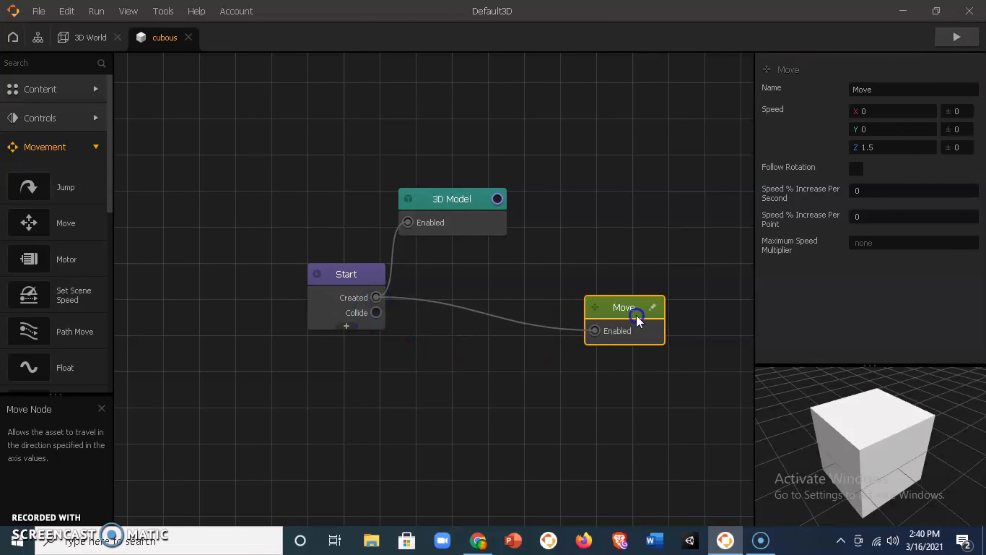
left_click(922, 144)
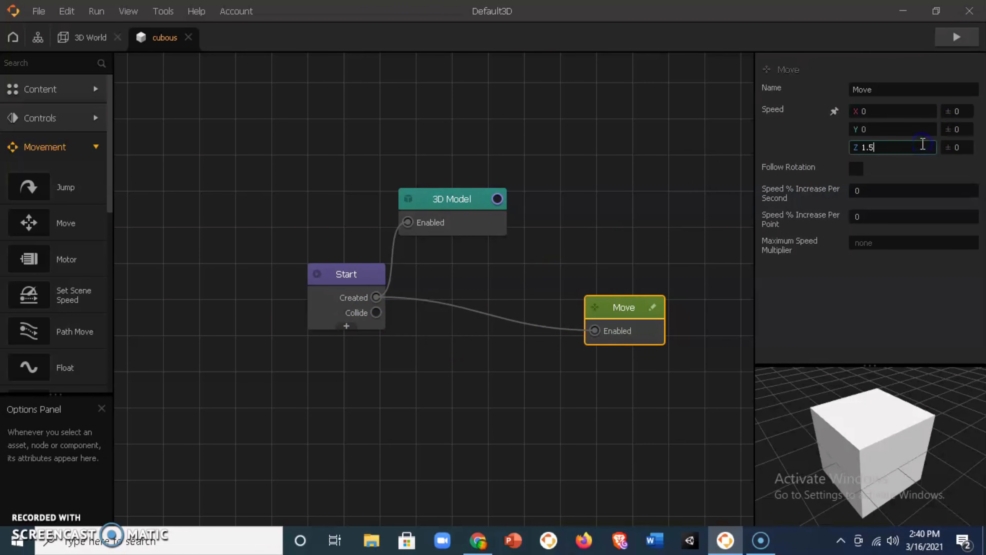
key("BackSpace")
key("BackSpace")
key("BackSpace")
type("-1")
key("BackSpace")
type("16")
left_click(972, 38)
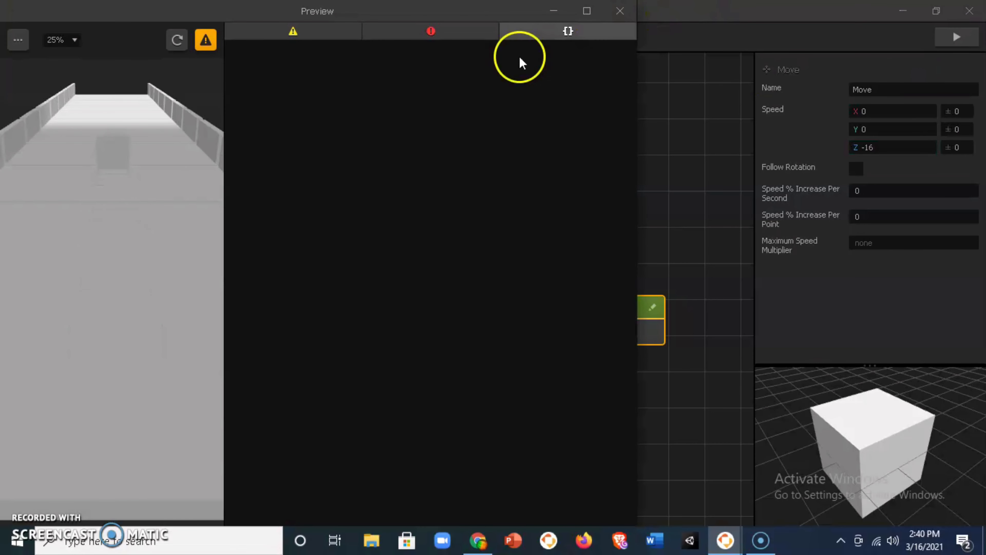
left_click(620, 11)
Step: In the 3D World, set the camera's Position Follow to cubous and check the result in a game preview
left_click(77, 38)
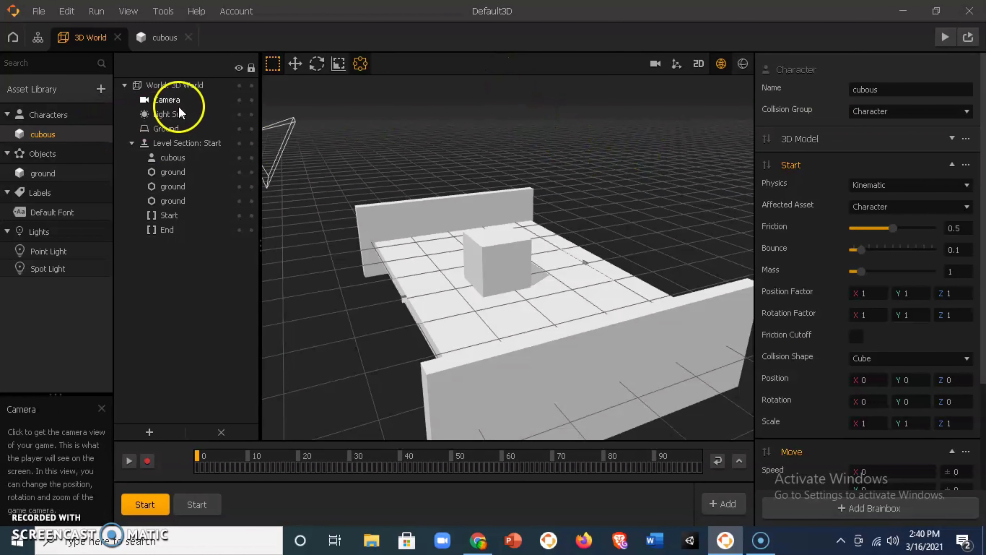
left_click(173, 100)
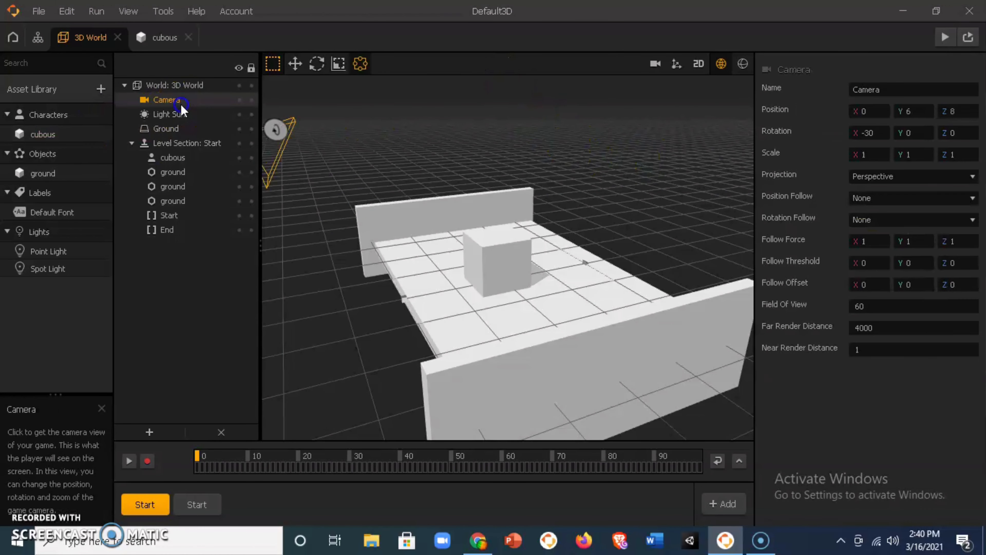
left_click(916, 202)
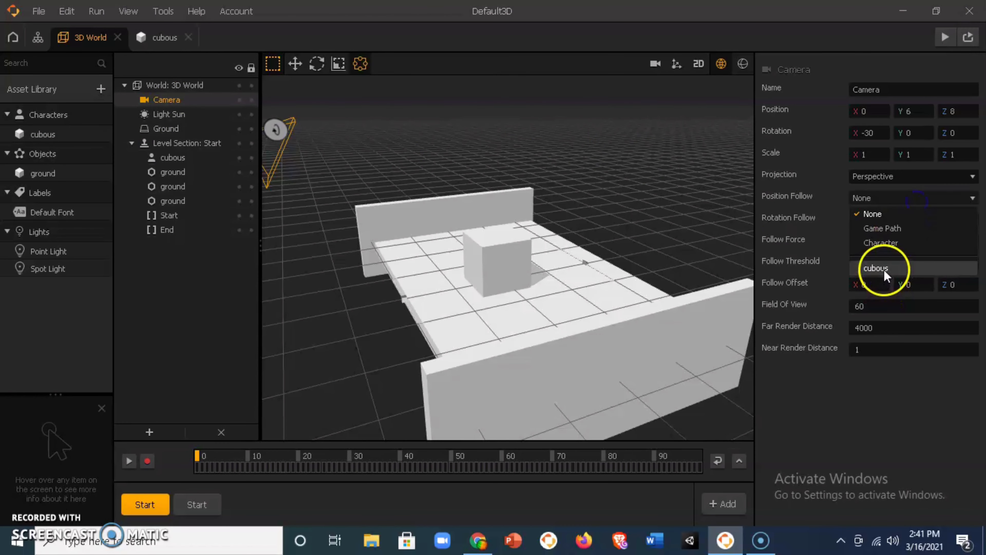
left_click(884, 268)
left_click(945, 37)
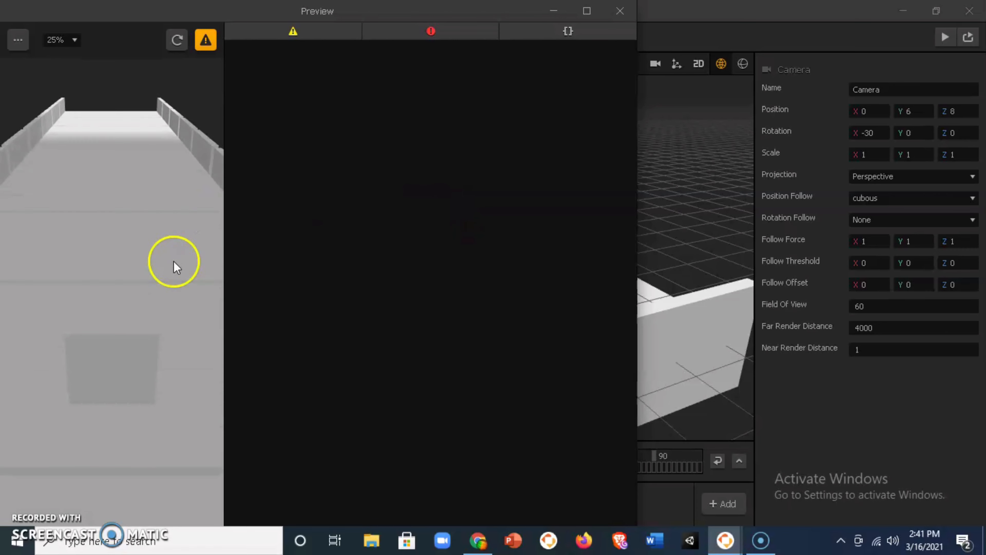
left_click(624, 10)
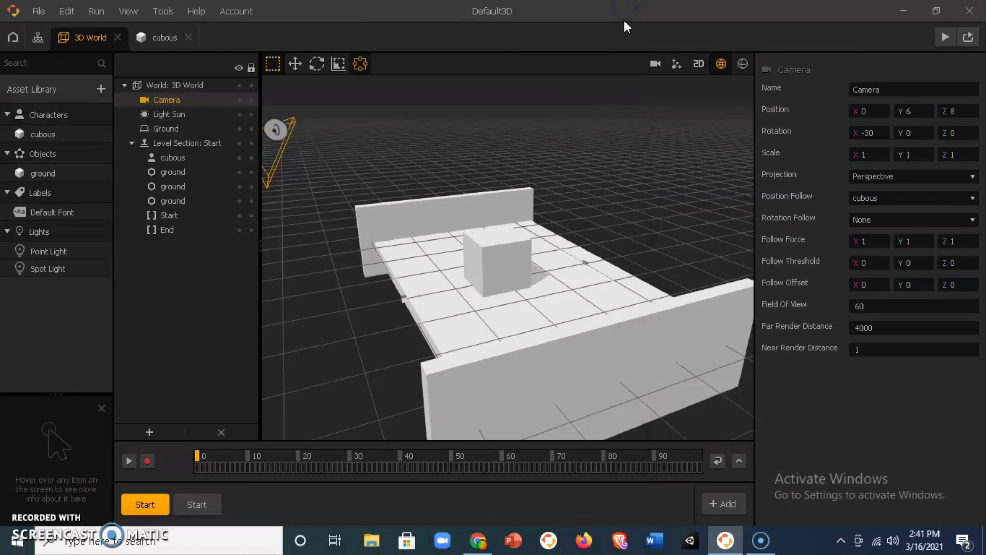
Step: In camera view, scale the cubous character and the ground platform down together uniformly to about 0.93 of their size
left_click(654, 64)
left_click(339, 64)
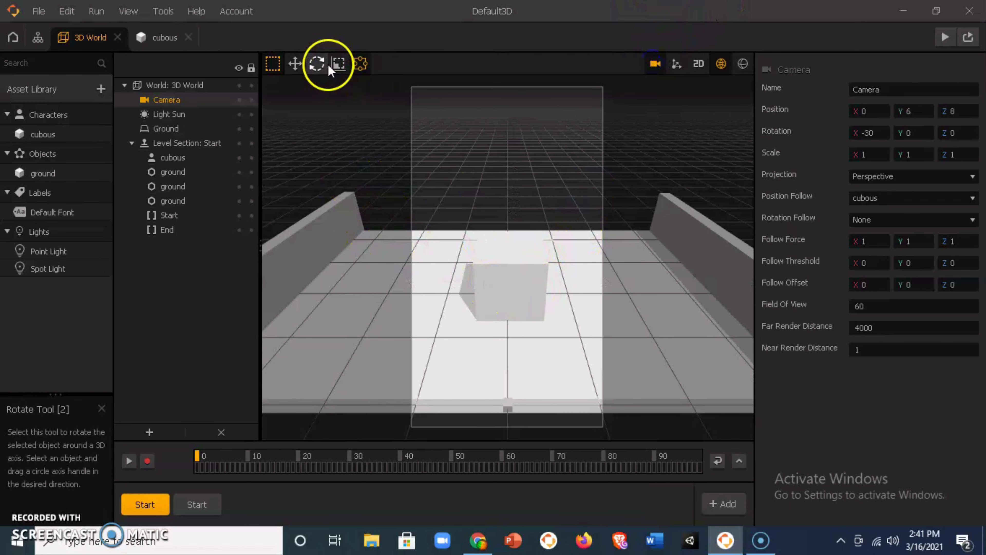
left_click(513, 274)
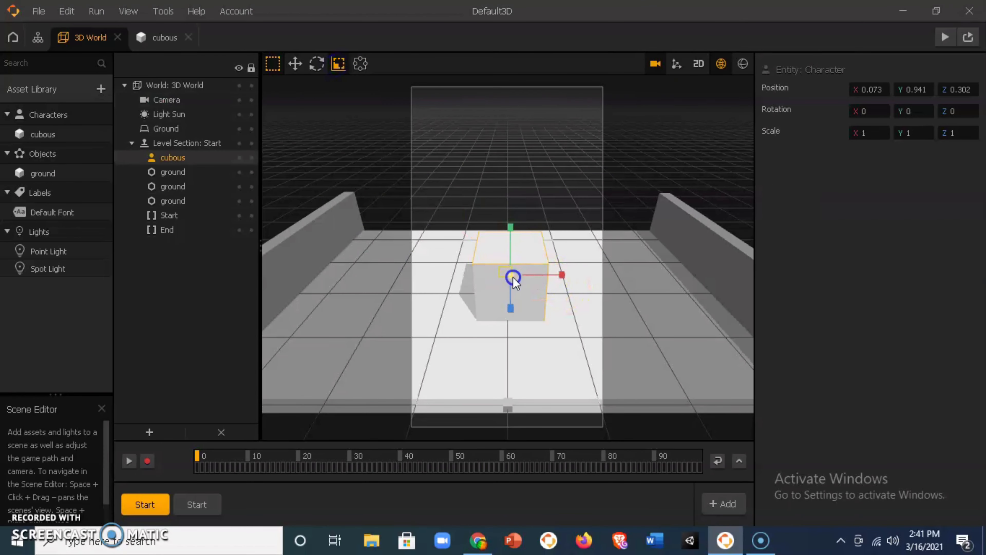
left_click(510, 279, "shift")
left_click_drag(511, 284, 497, 279)
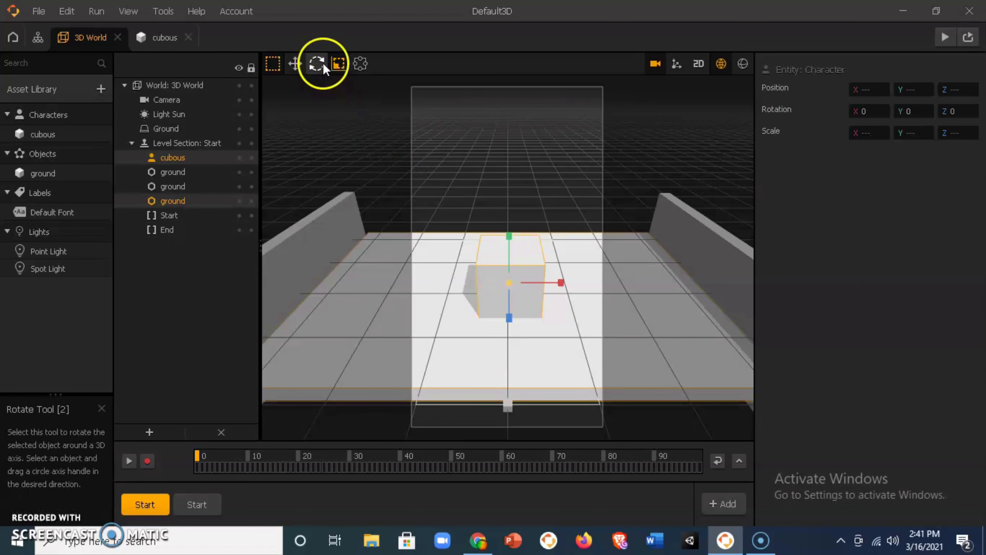
Step: Scale the cubous character alone down uniformly to about 0.778
left_click(527, 290)
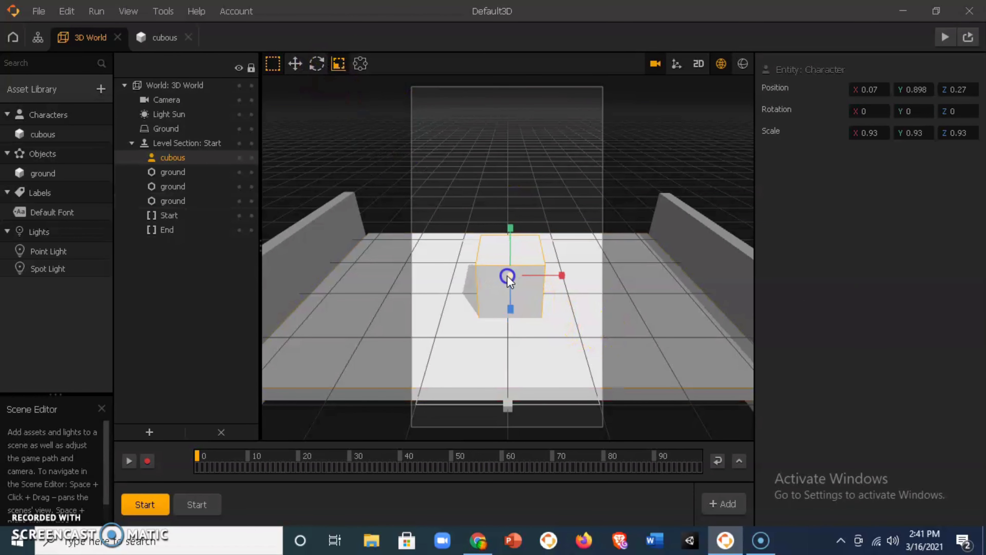
left_click_drag(527, 290, 412, 214)
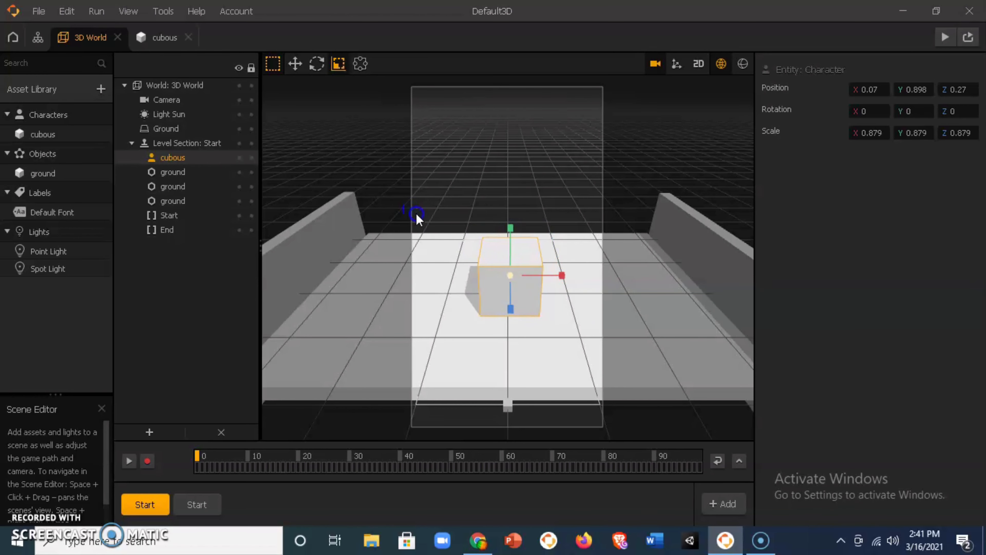
left_click_drag(497, 258, 469, 260)
mouse_move(444, 229)
left_mouse_down()
mouse_move(528, 282)
mouse_move(453, 232)
left_mouse_up()
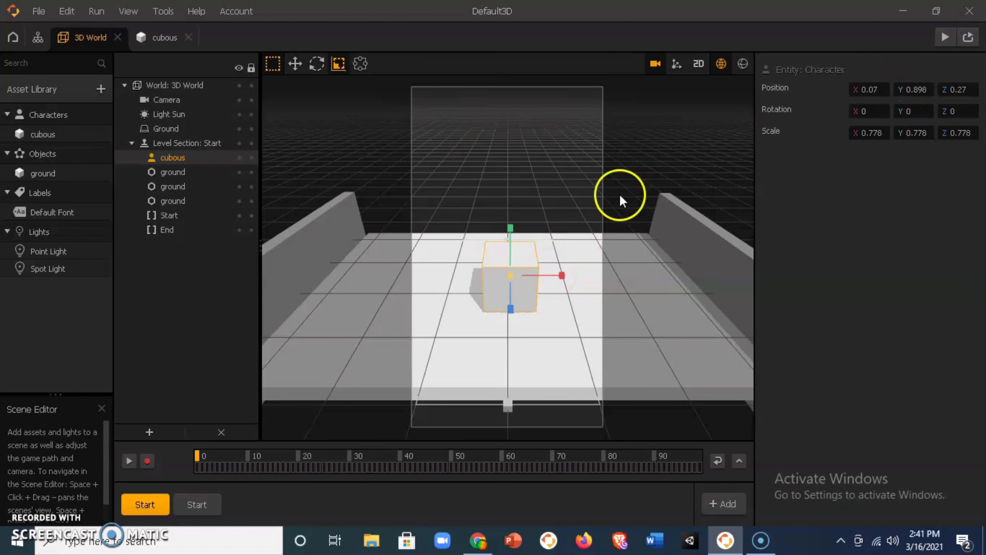
Step: Thicken the ground platform to a Y scale of about 0.277
left_click(527, 352)
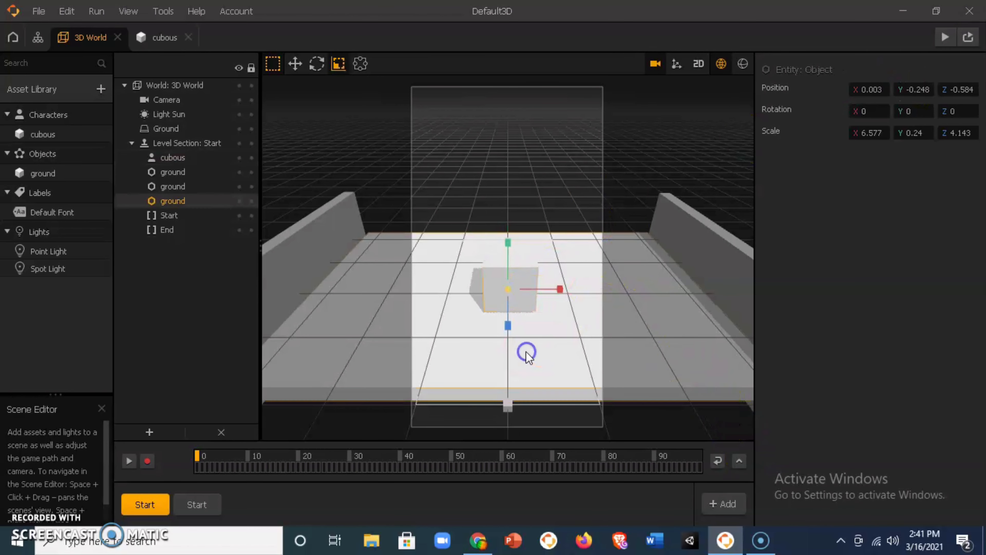
left_click_drag(507, 243, 508, 235)
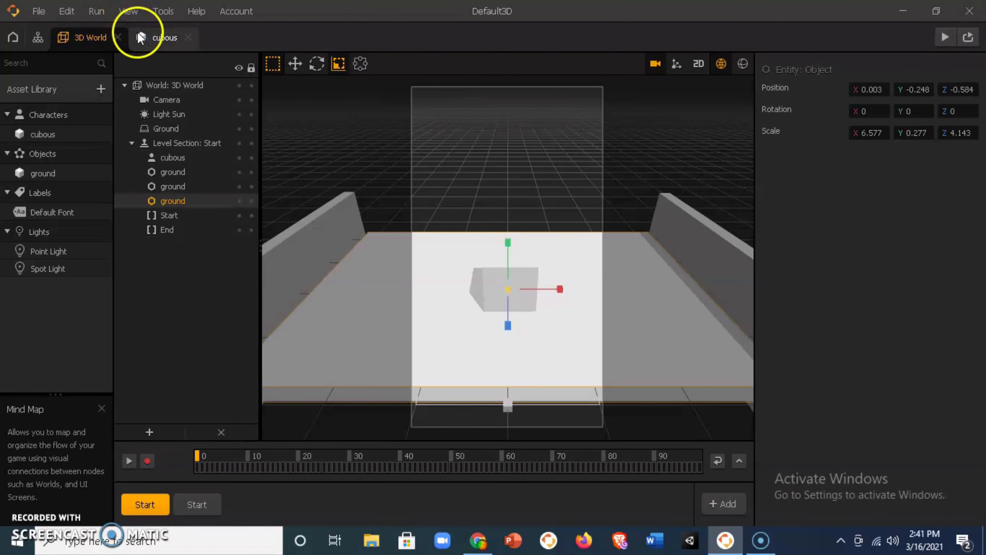
Step: In the cubous node map, add a Touch Move control node and connect it to the Start node's Created output
left_click(147, 36)
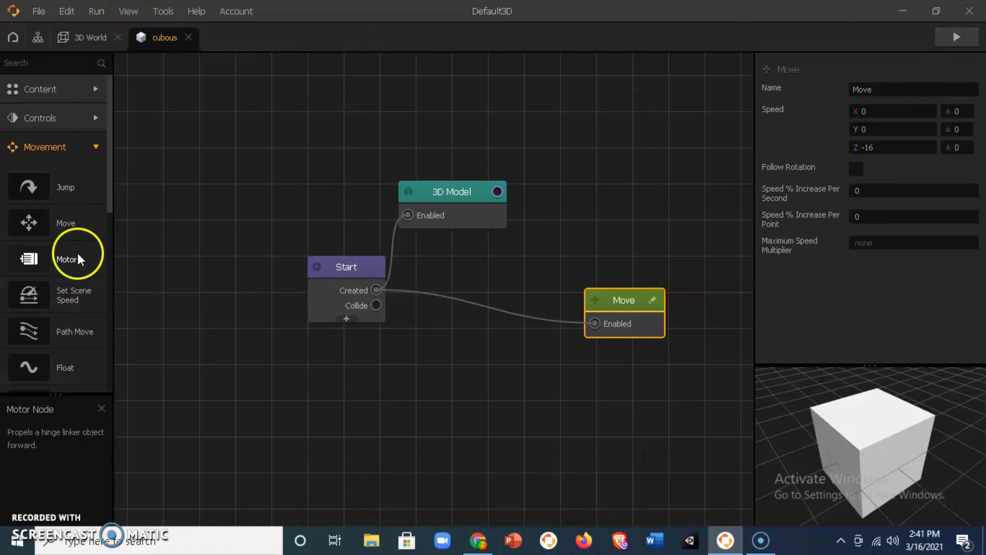
left_click(97, 146)
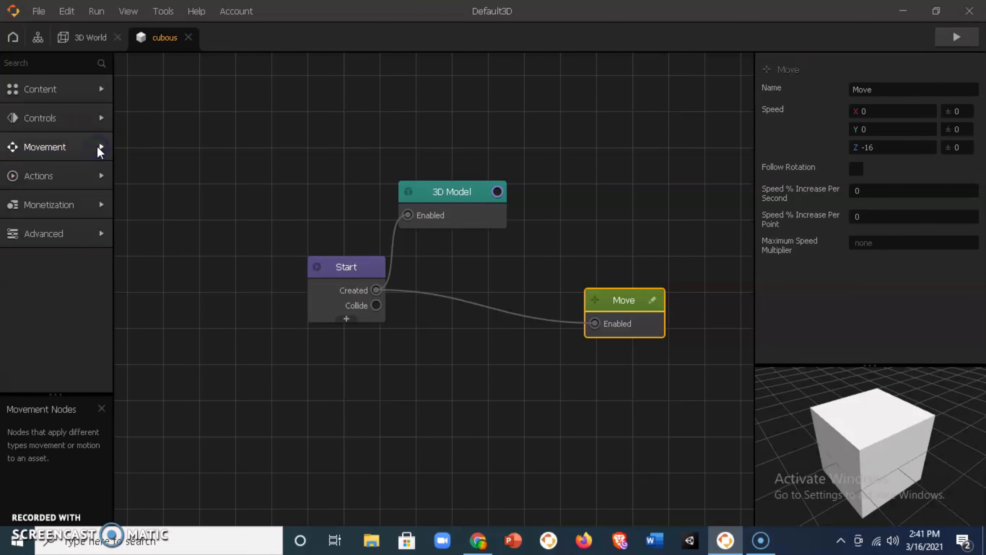
left_click(97, 116)
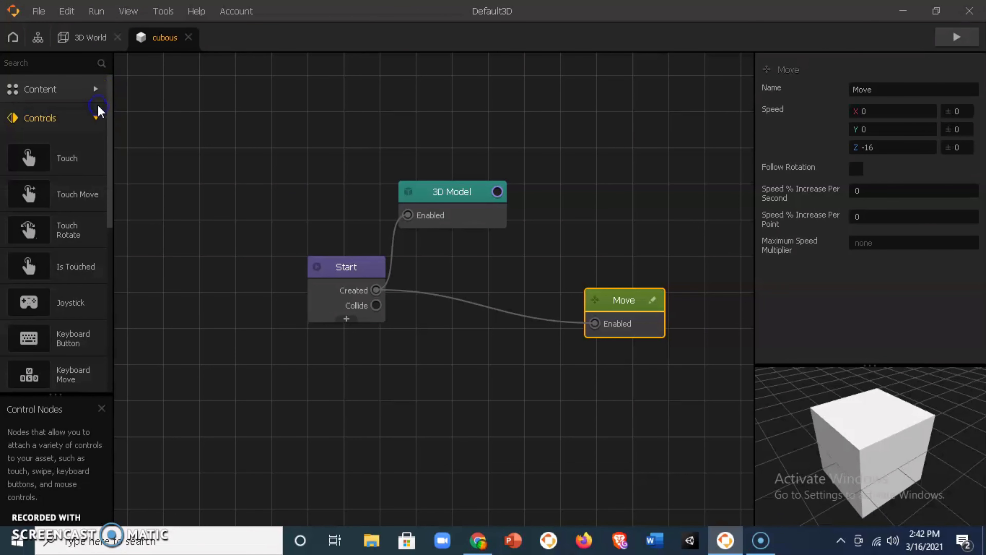
left_click(113, 166)
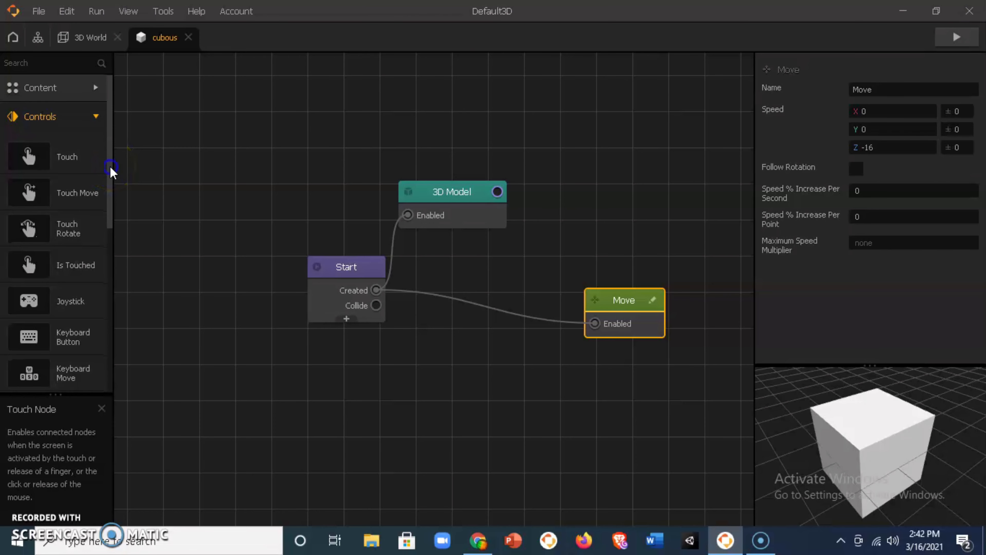
scroll(111, 170, "down", 1)
left_click_drag(29, 178, 628, 392)
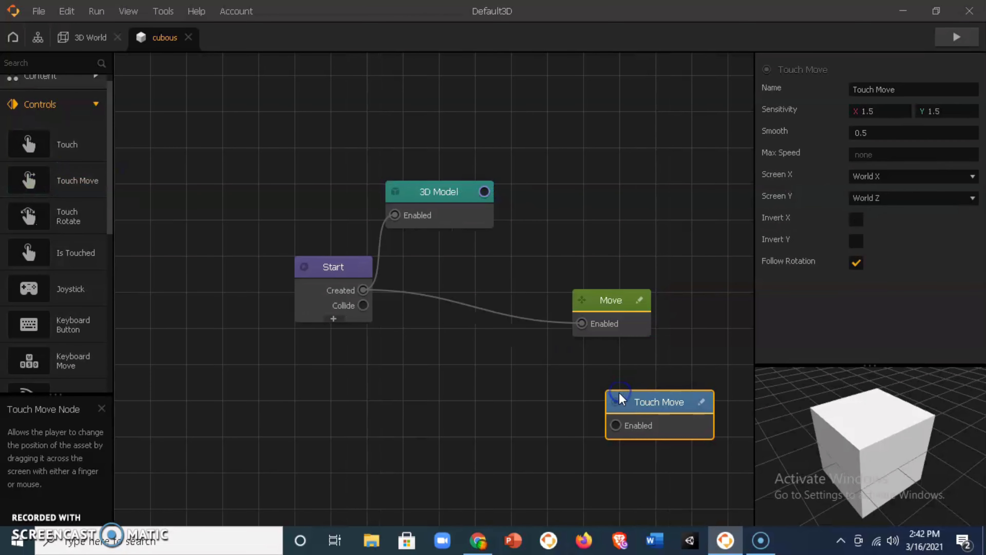
left_click_drag(465, 415, 364, 291)
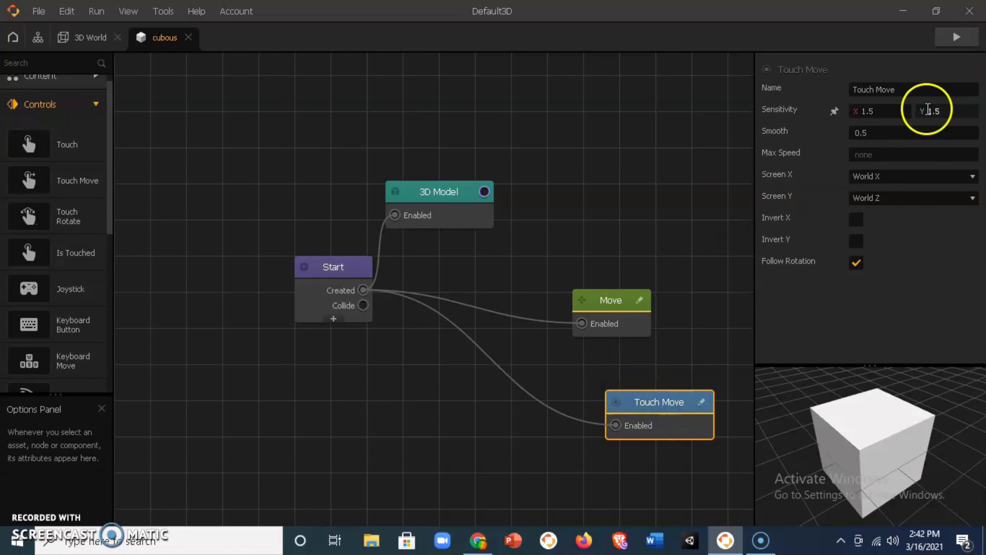
Step: Preview the game and test steering the cube sideways with touch movement
left_click(963, 33)
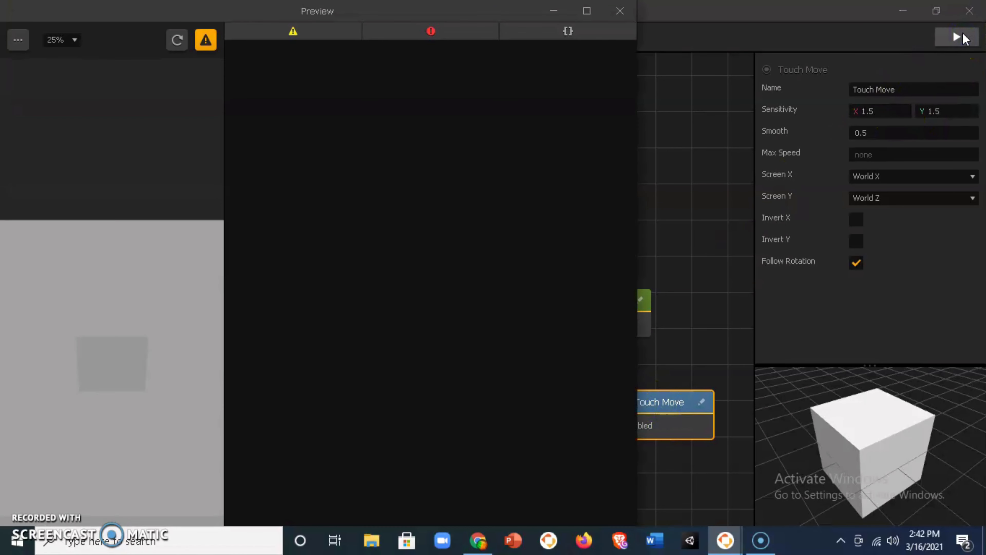
left_click_drag(133, 371, 90, 374)
left_click(621, 12)
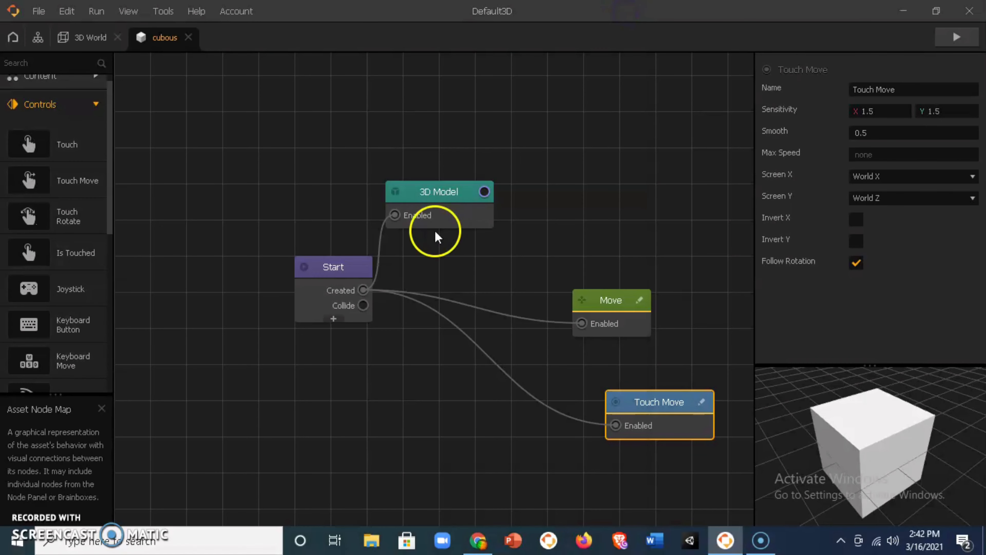
Step: Select the 3D Model node of cubous to show its appearance settings, leaving the color picker without a change
left_click(452, 192)
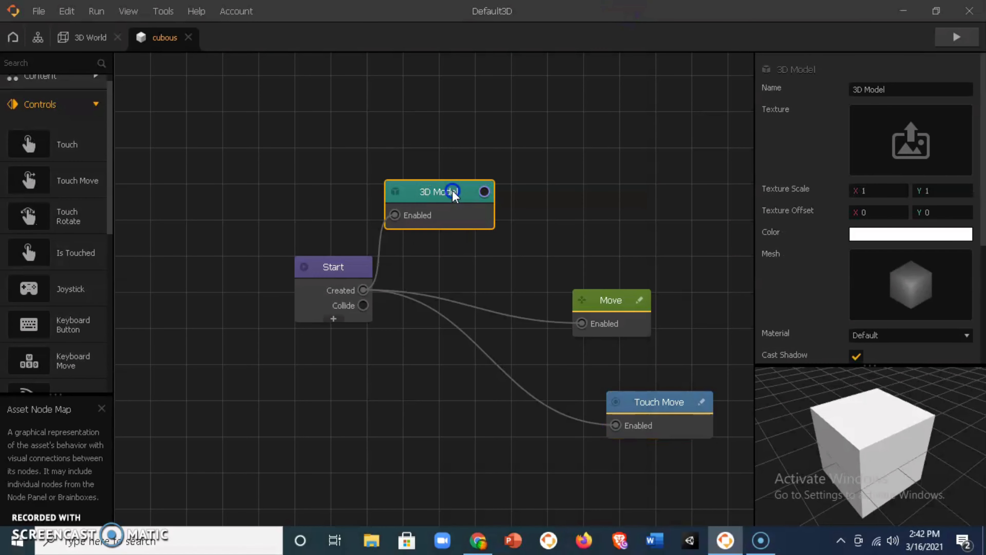
left_click(910, 234)
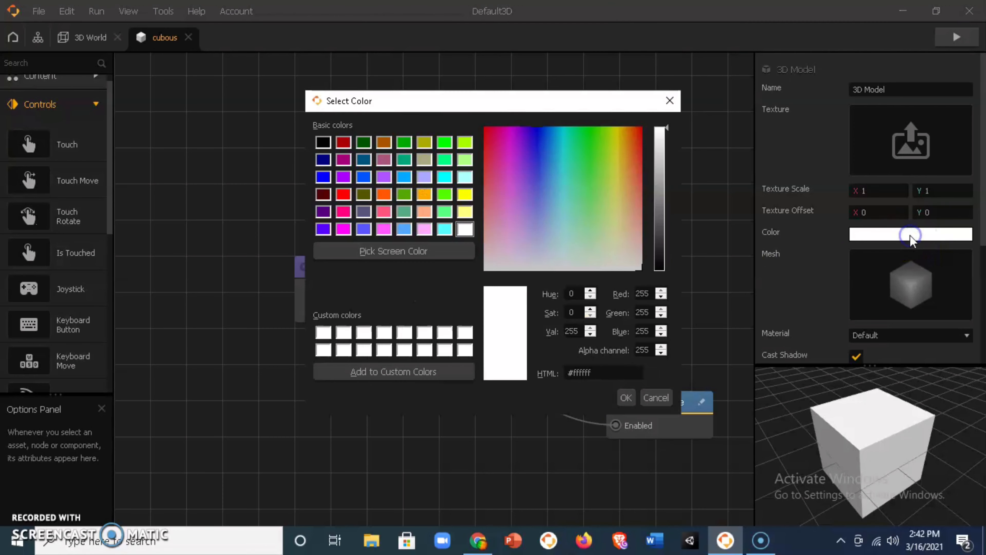
left_click(671, 105)
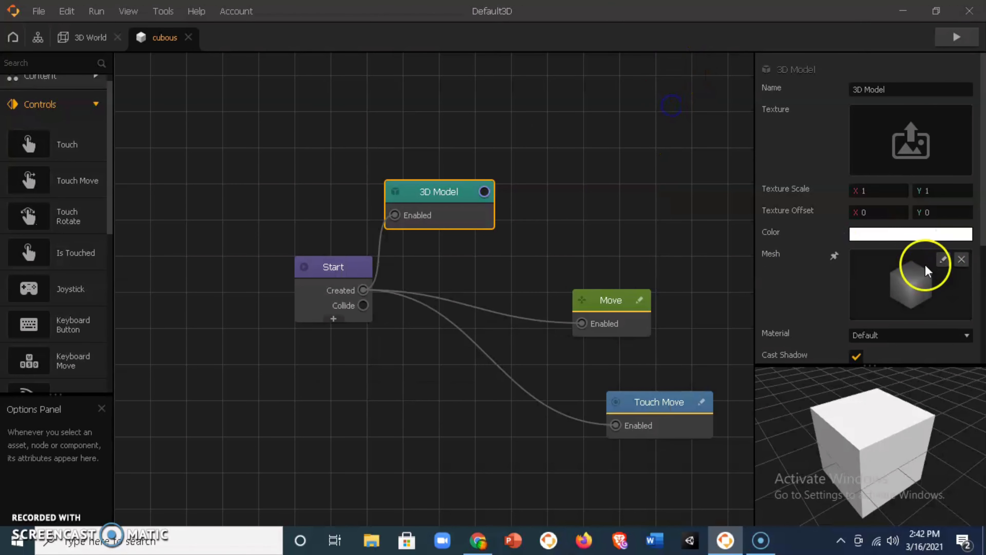
Step: Switch to Chrome, clear away the Buildbox welcome page and downloads bar, and search Google Images for "smiley face"
left_click(479, 541)
left_click(194, 13)
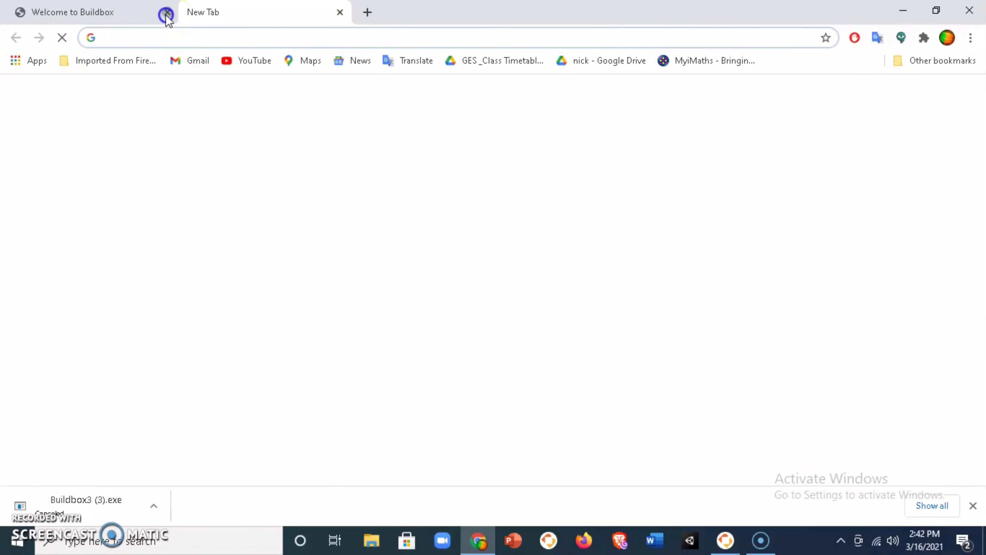
left_click(167, 12)
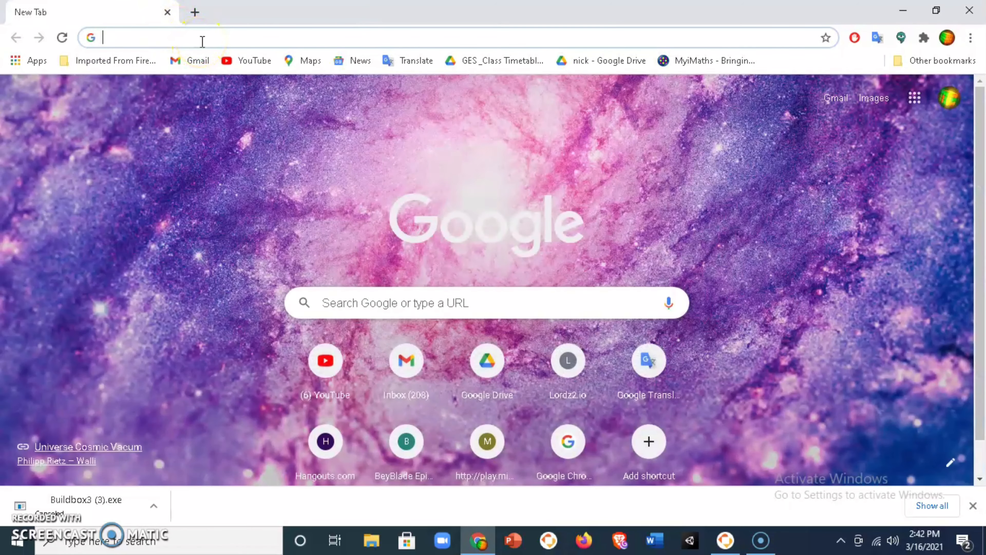
left_click(973, 505)
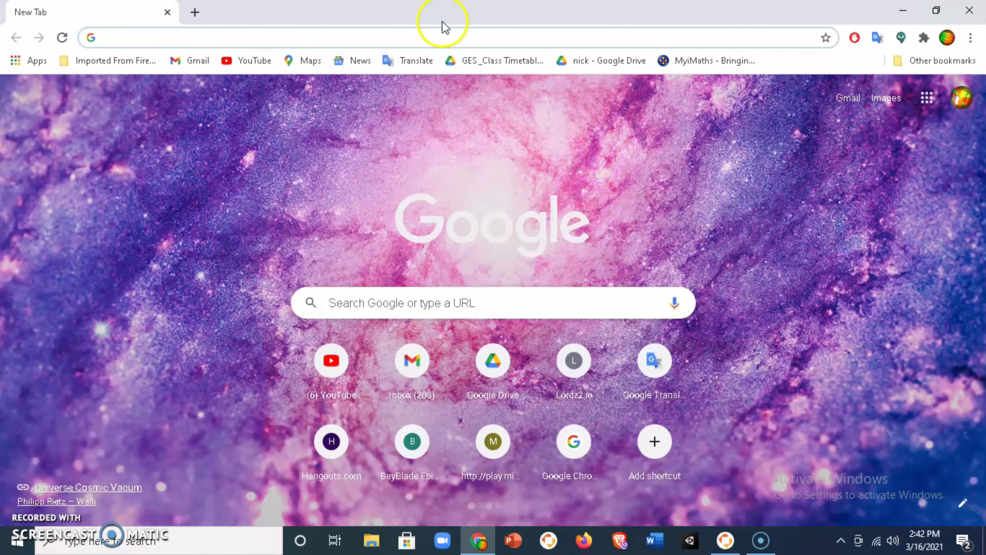
type("smiley f")
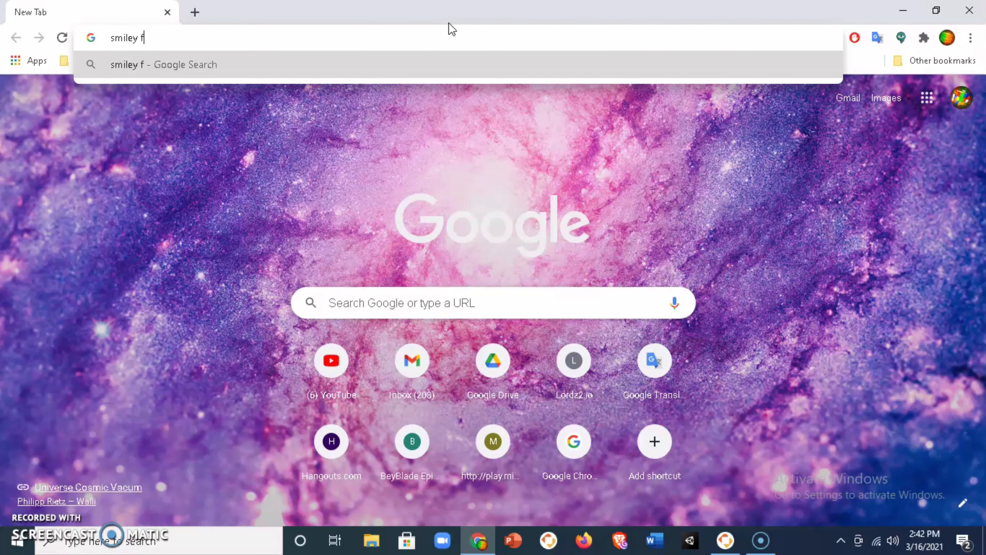
type("ace")
key("Return")
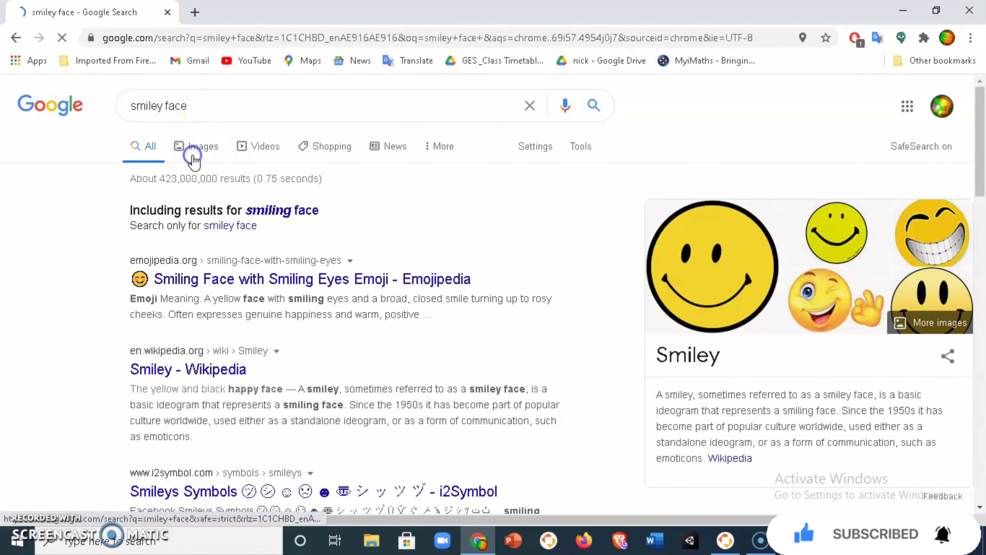
left_click(194, 156)
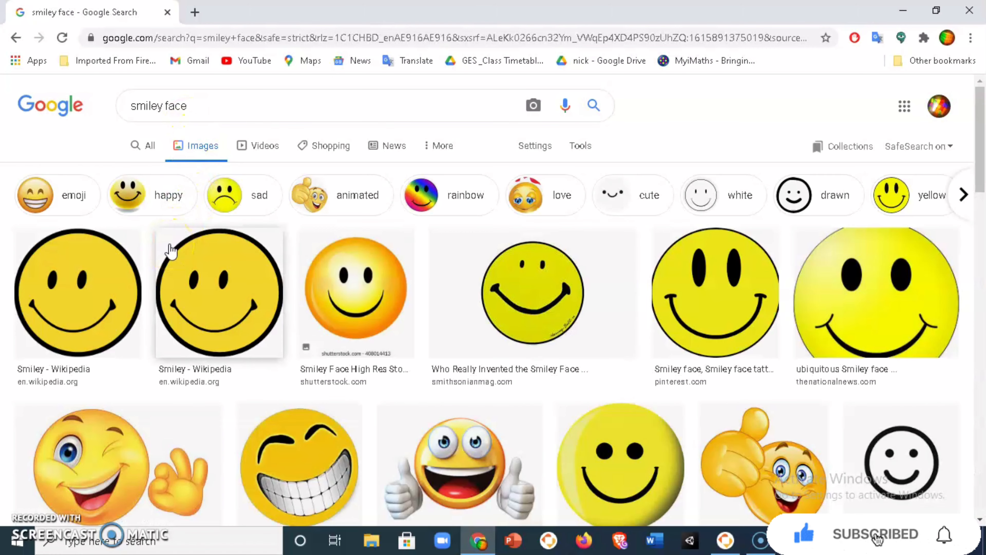
Step: Save the first Wikipedia smiley image as the PNG 220px-SNice.svg in the Downloads folder
left_click(75, 319)
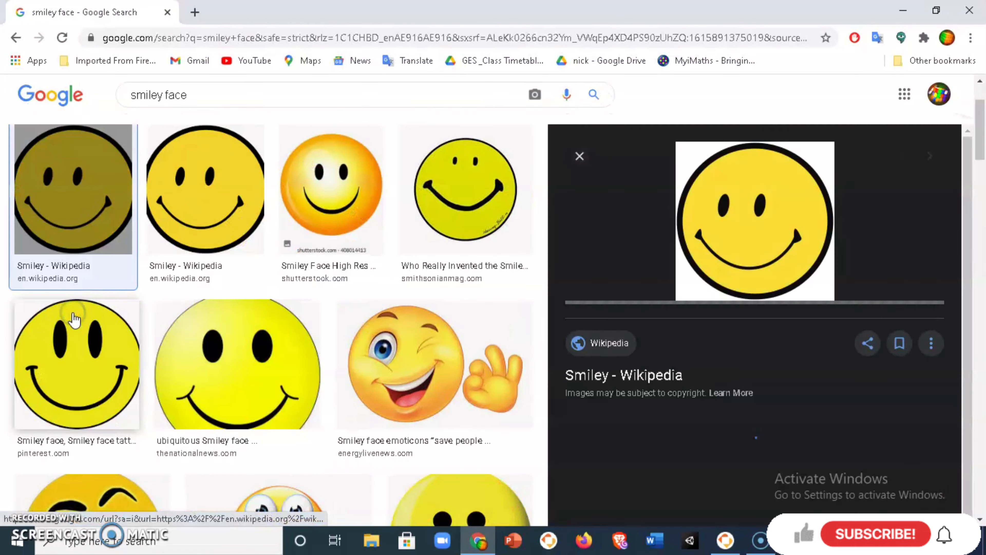
right_click(761, 210)
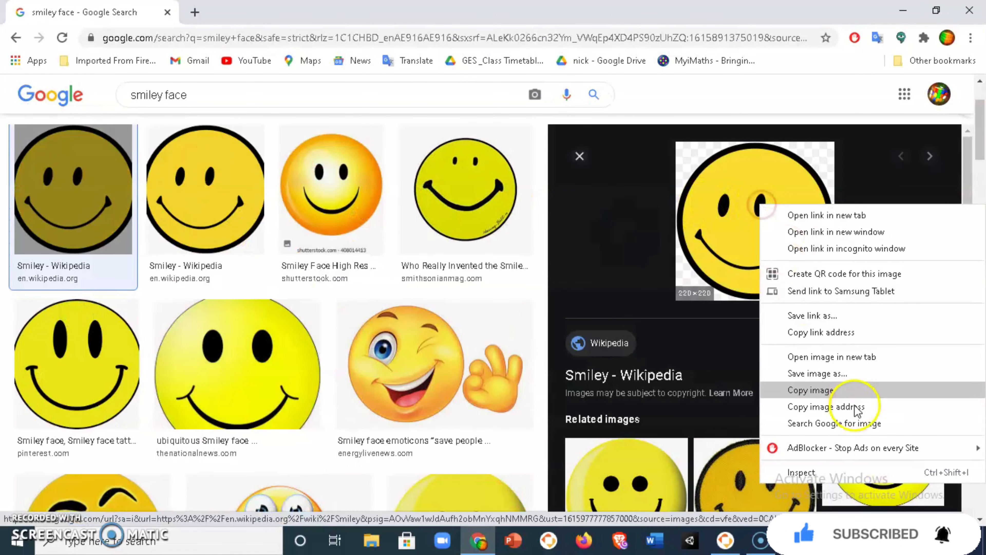
left_click(839, 375)
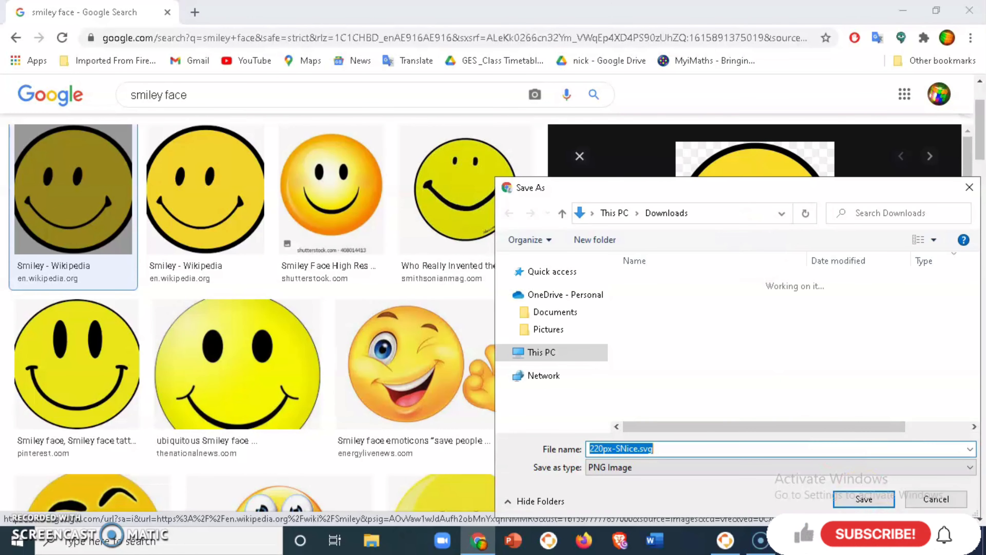
left_click(864, 499)
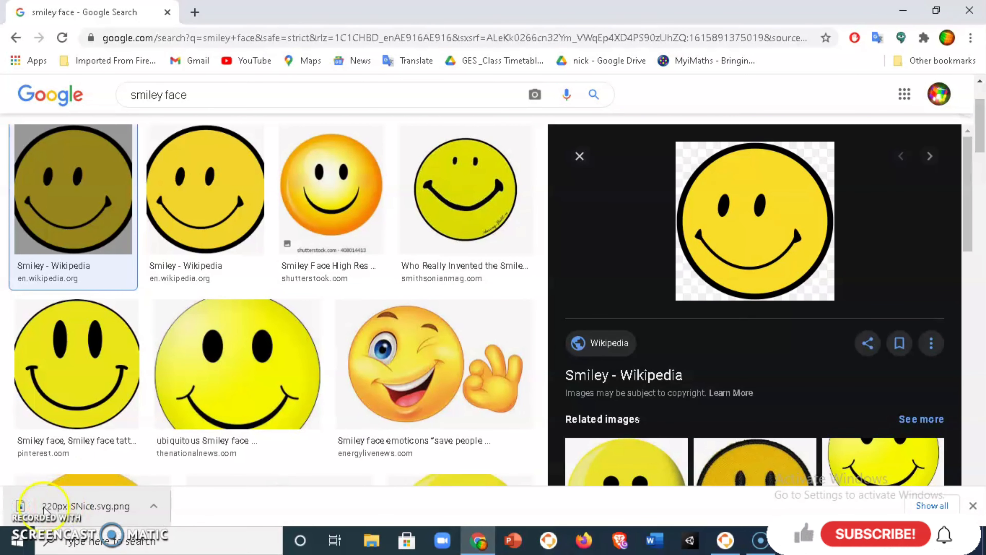
Step: Bring the downloaded 220px-SNice.svg.png into Buildbox as the texture of the cubous 3D Model node
left_click_drag(29, 510, 468, 427)
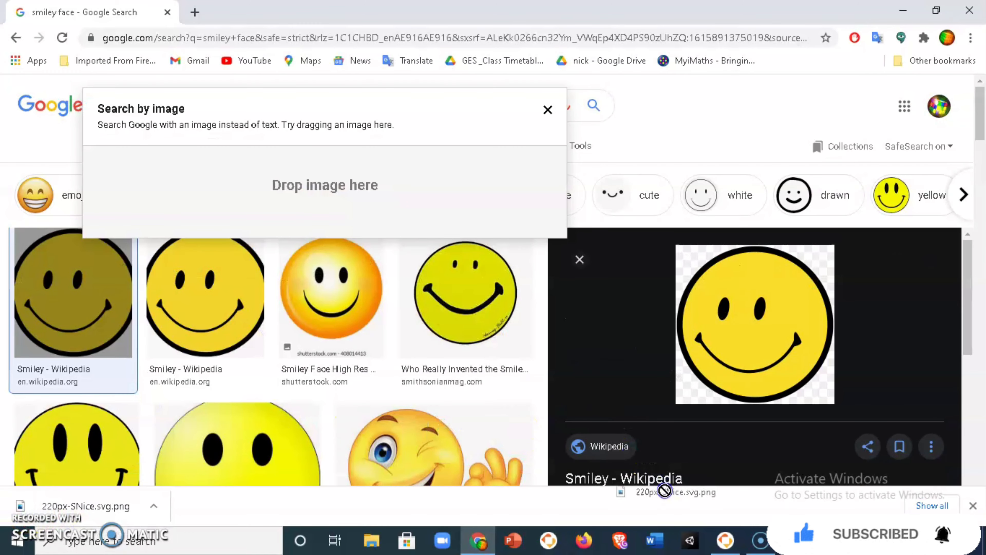
left_click_drag(734, 547, 733, 547)
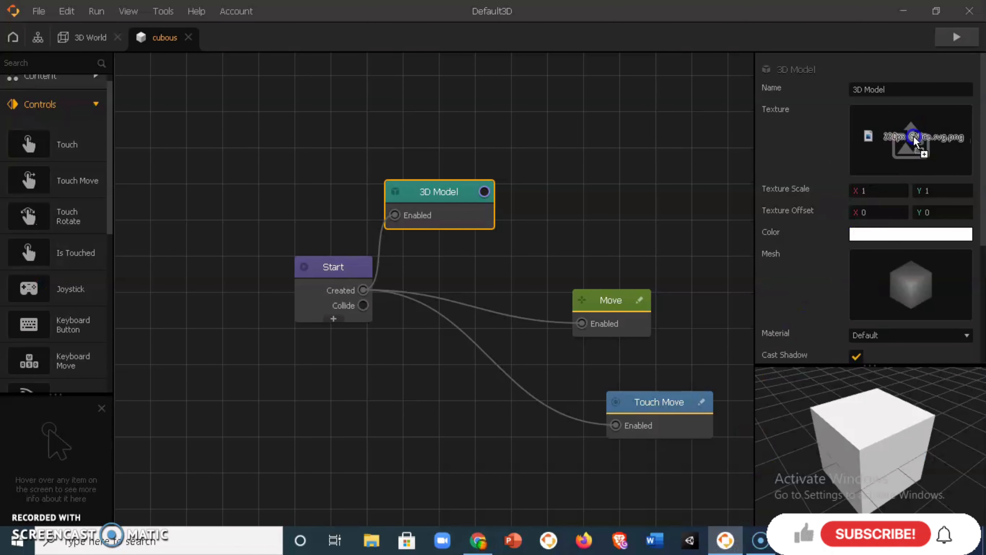
left_click_drag(914, 140, 913, 141)
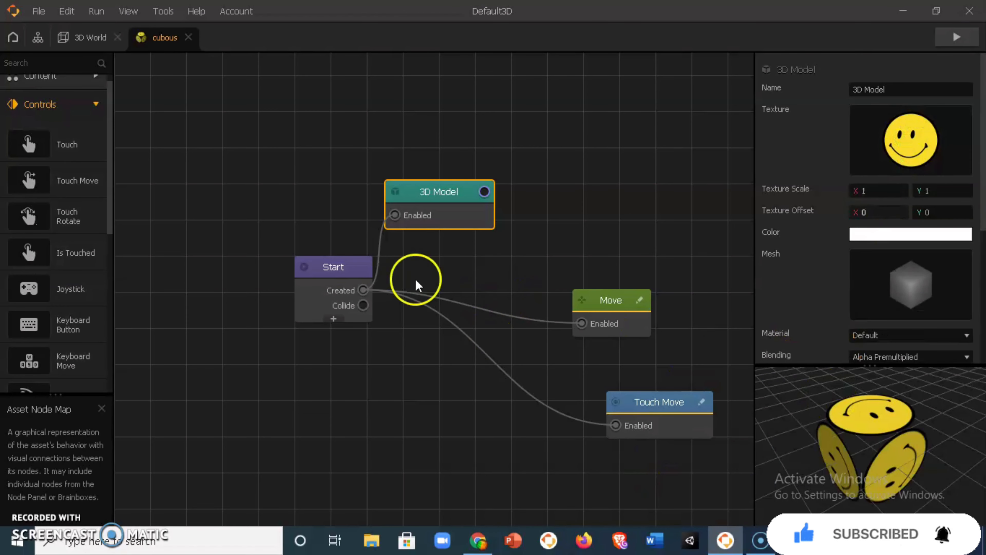
Step: In the 3D World, rotate the ground platform to about 1.09 degrees and the cubous character to about 50 degrees around the Y axis
left_click(101, 40)
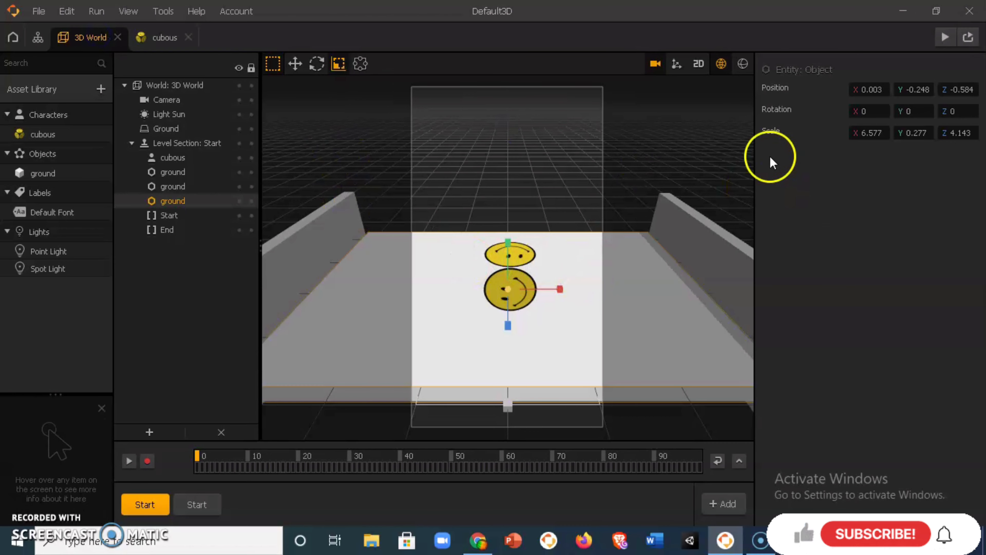
left_click(147, 37)
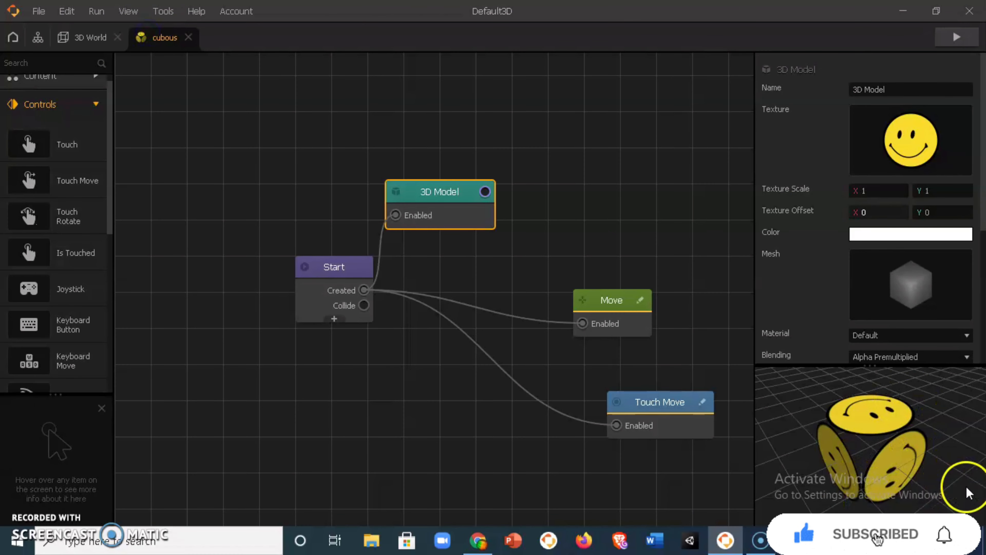
left_click(89, 37)
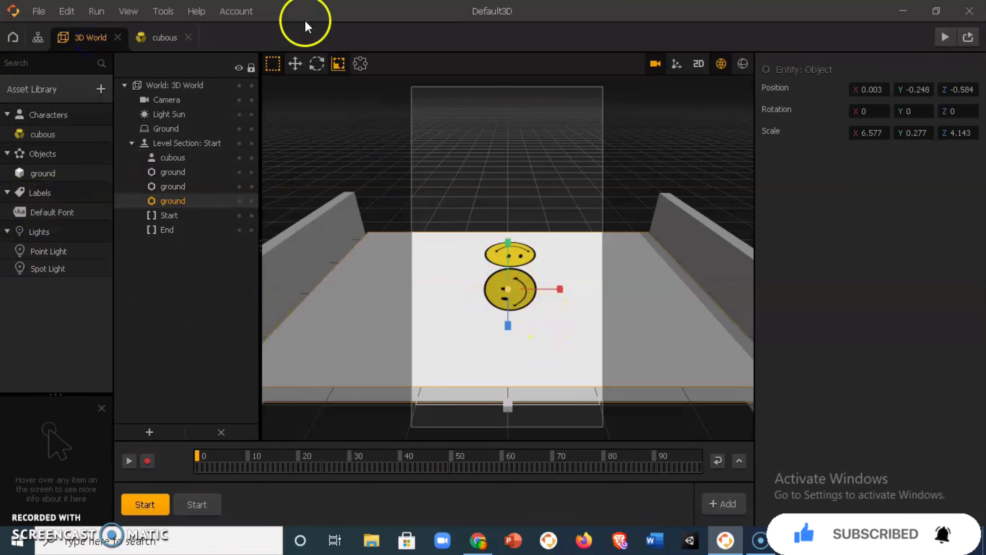
left_click(317, 63)
mouse_move(525, 329)
left_mouse_down()
mouse_move(561, 322)
mouse_move(529, 335)
left_mouse_up()
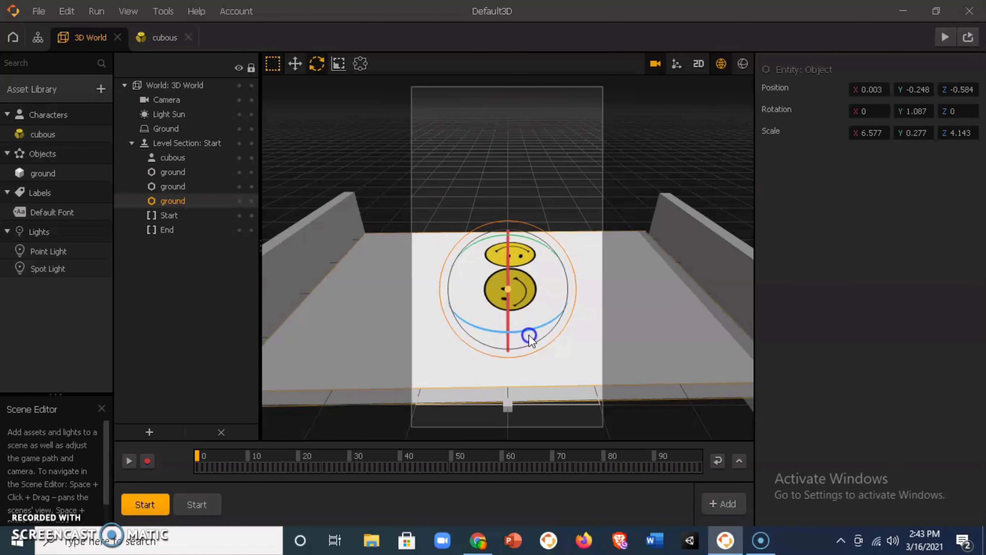
left_click(518, 272)
left_click_drag(494, 313, 518, 313)
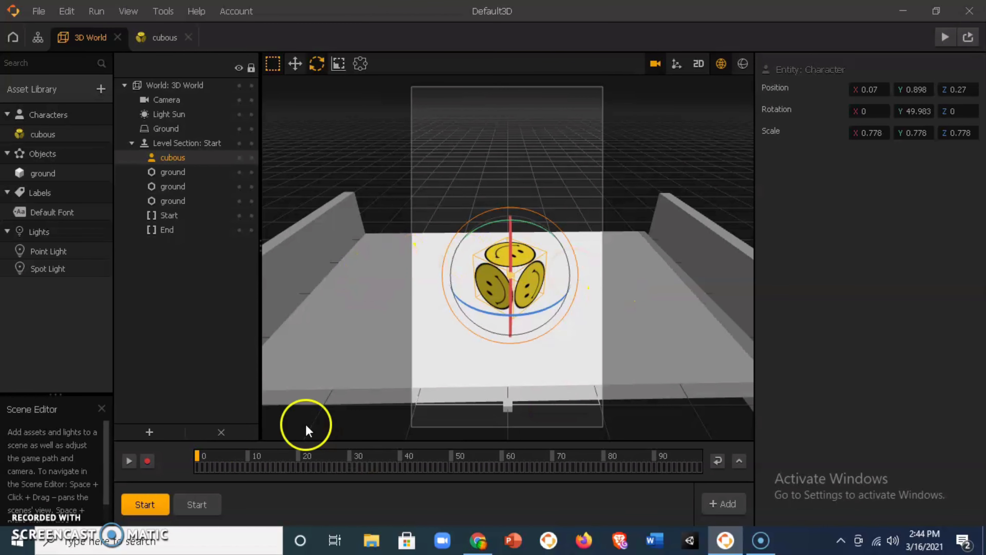
Step: Preview the game and check the rotated smiley cube while steering it along the walled track
left_click(945, 37)
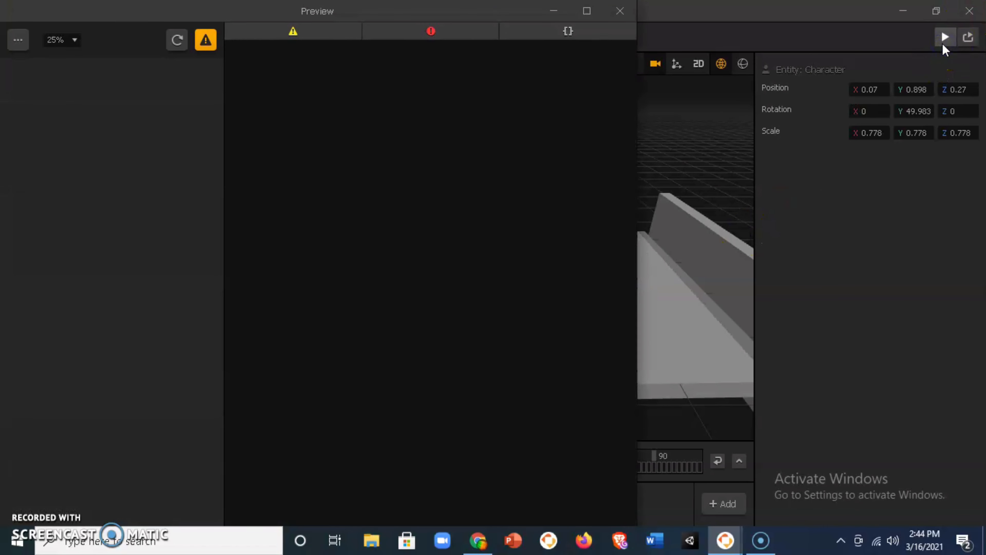
left_click(100, 372)
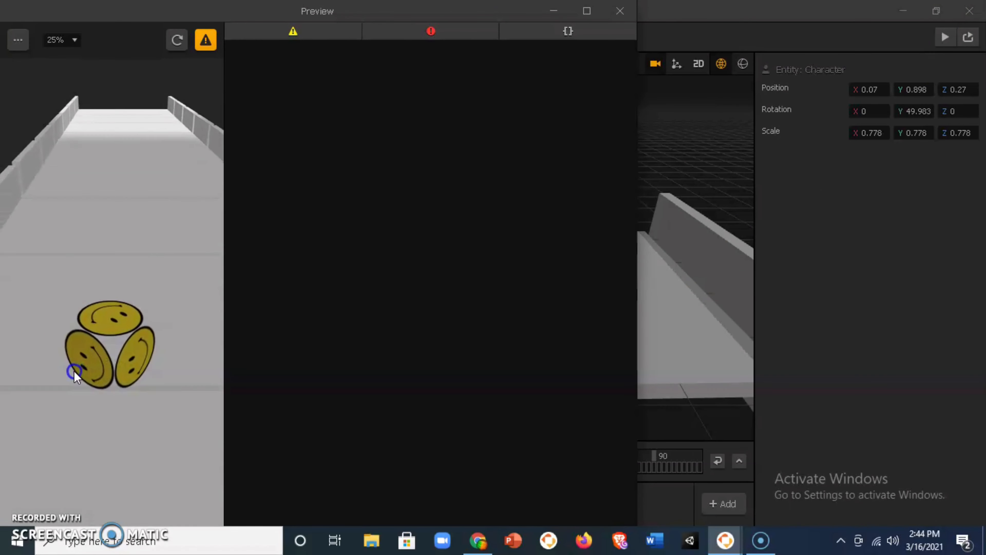
left_click(93, 364)
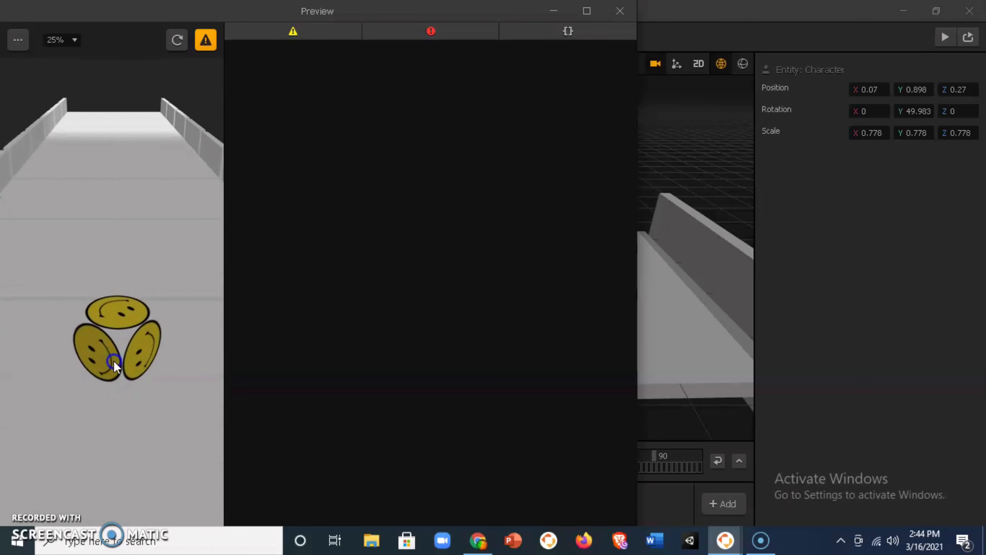
left_click(620, 11)
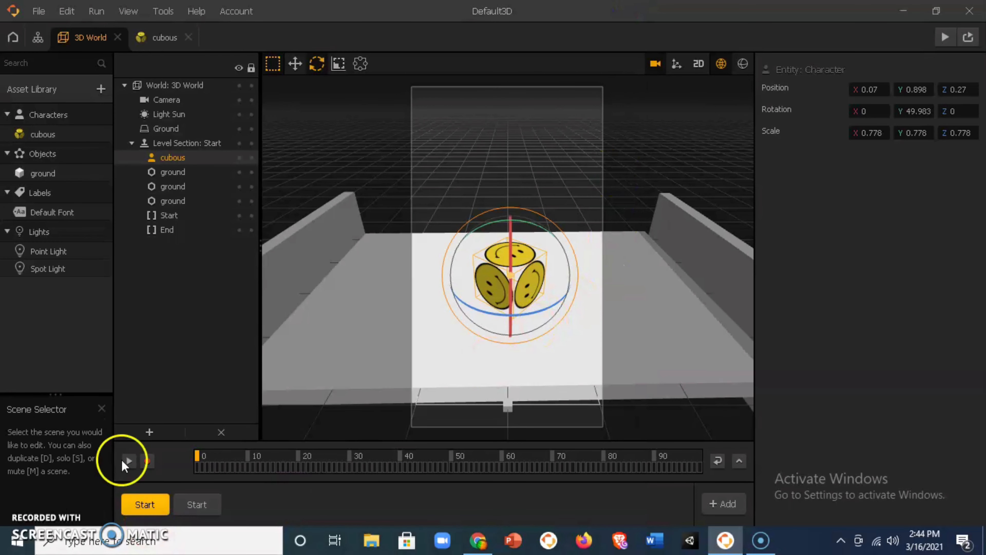
Step: Open the cubous node graph, then switch to Chrome and save the Pinterest smiley image from the search results as download (6).png
left_click(163, 38)
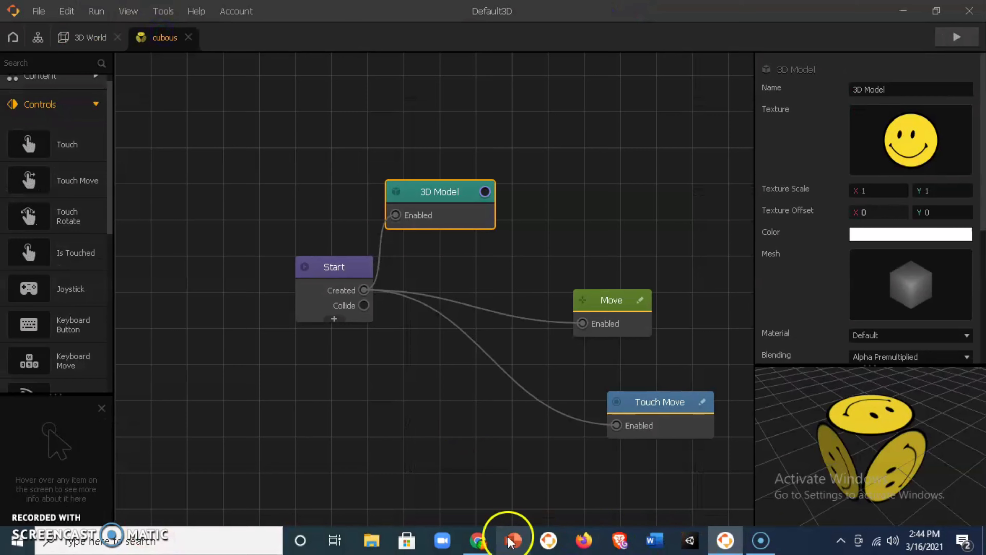
left_click(477, 540)
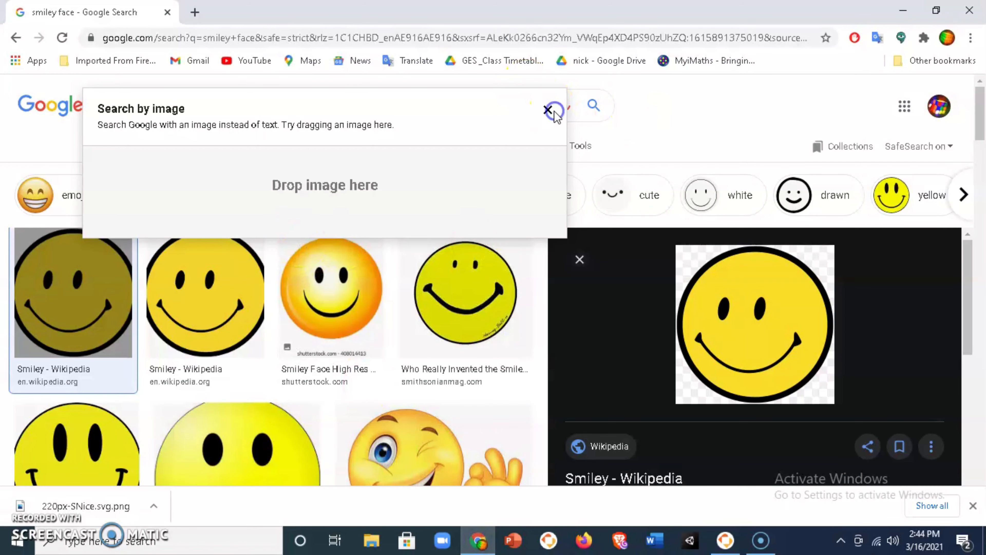
left_click(548, 110)
left_click(419, 326)
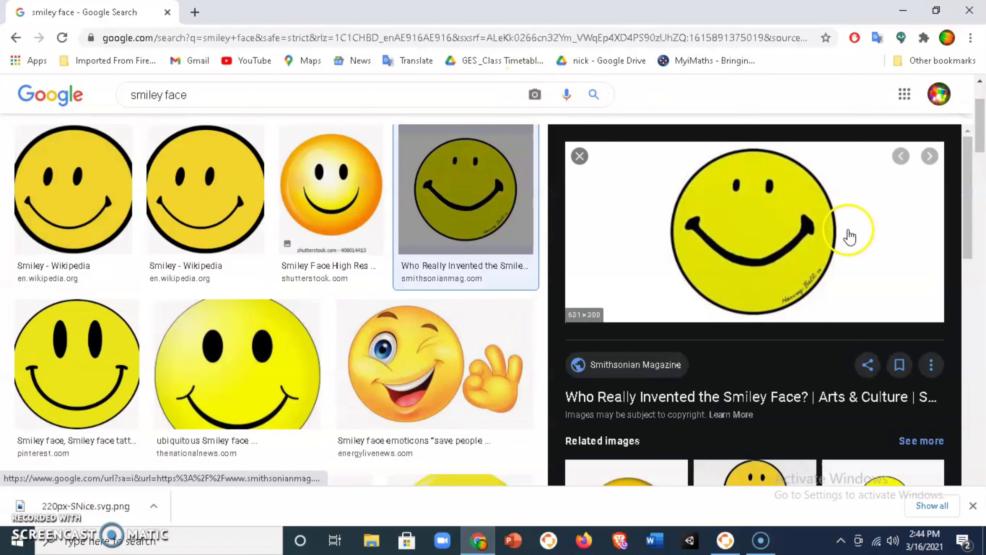
left_click(301, 183)
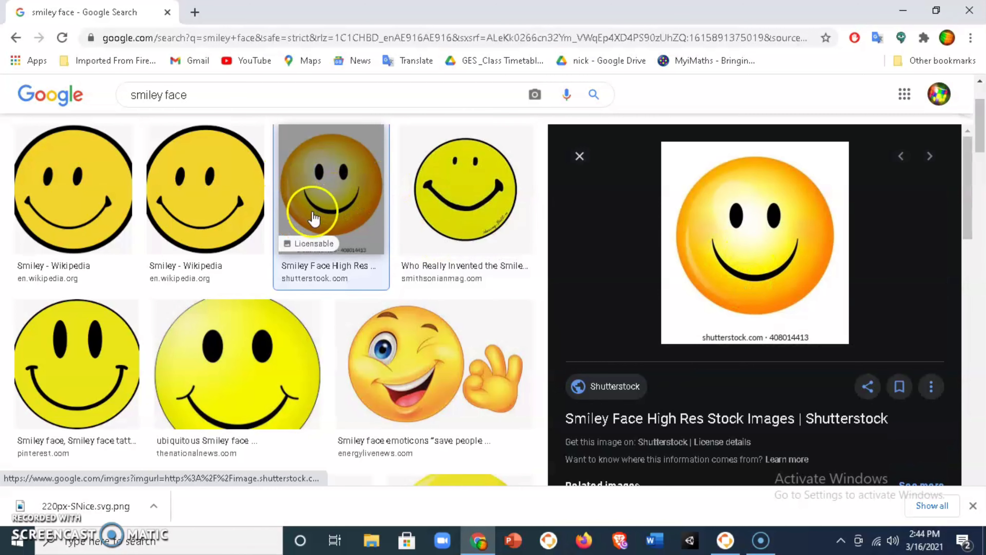
left_click(79, 373)
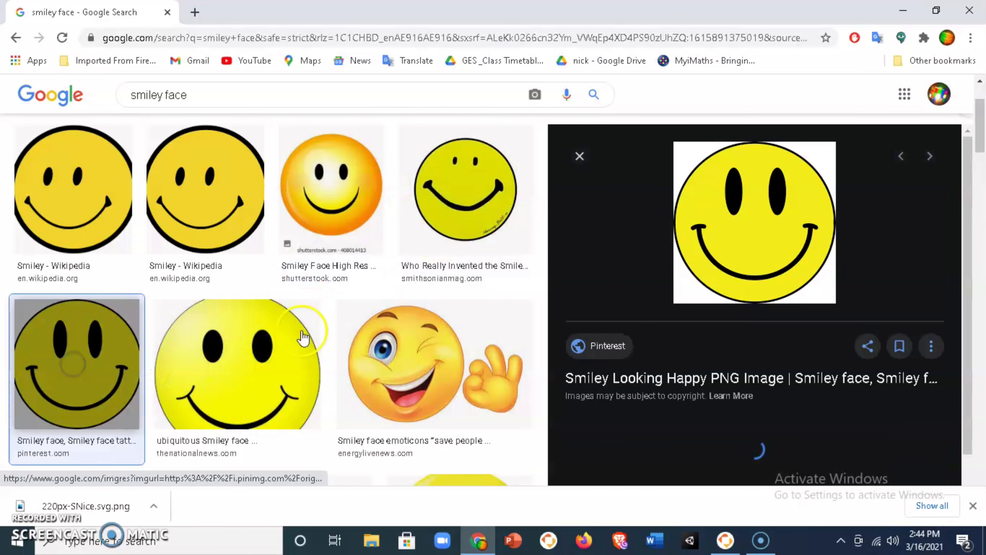
right_click(810, 237)
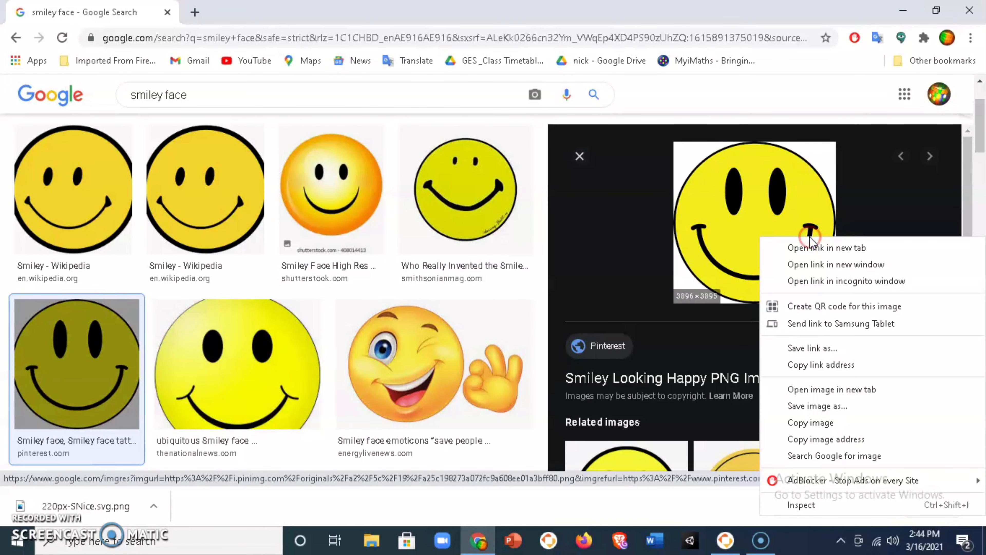
left_click(811, 410)
left_click(862, 500)
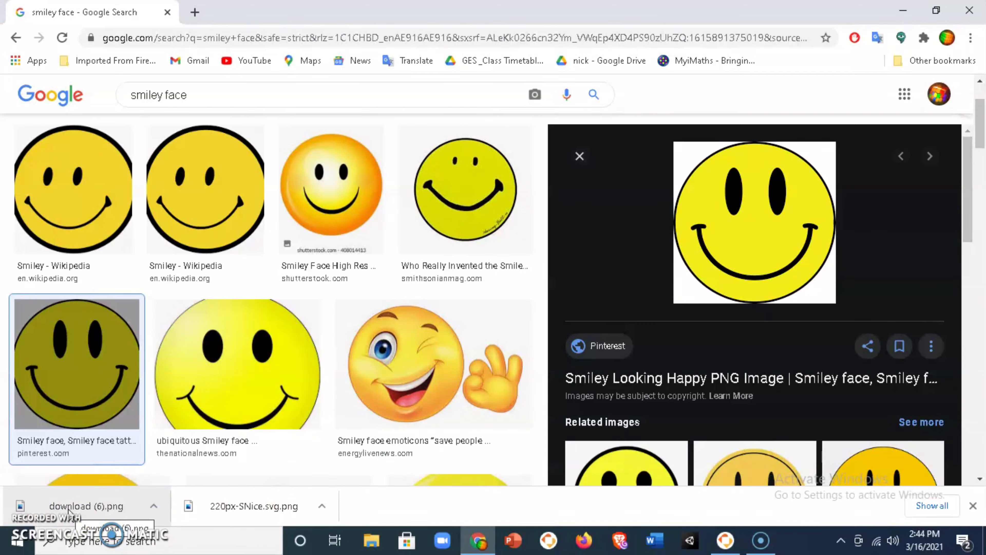
Step: Replace the cubous 3D Model node's texture with download (6).png in Buildbox and preview the game with the retextured cube
left_click_drag(68, 511, 931, 142)
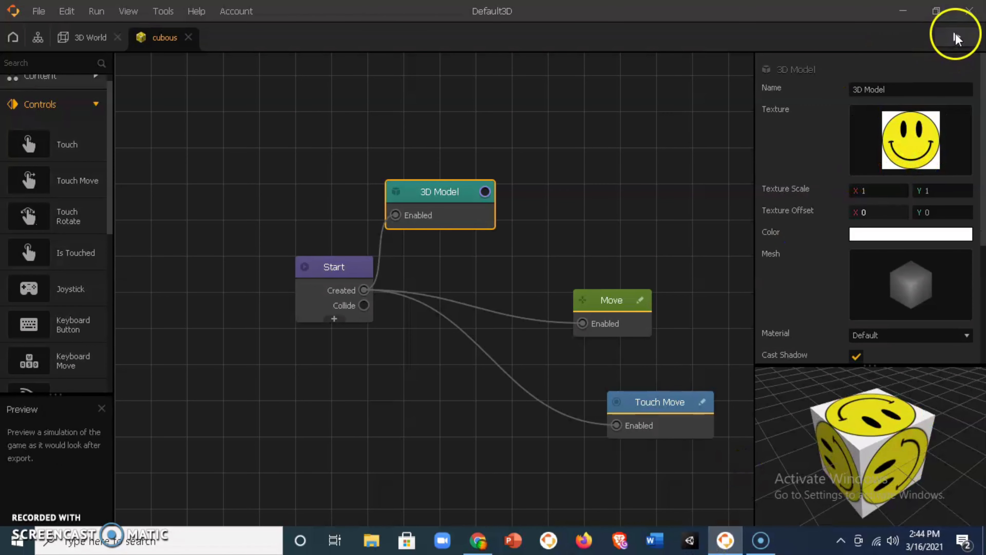
left_click(955, 34)
left_click_drag(131, 373, 106, 373)
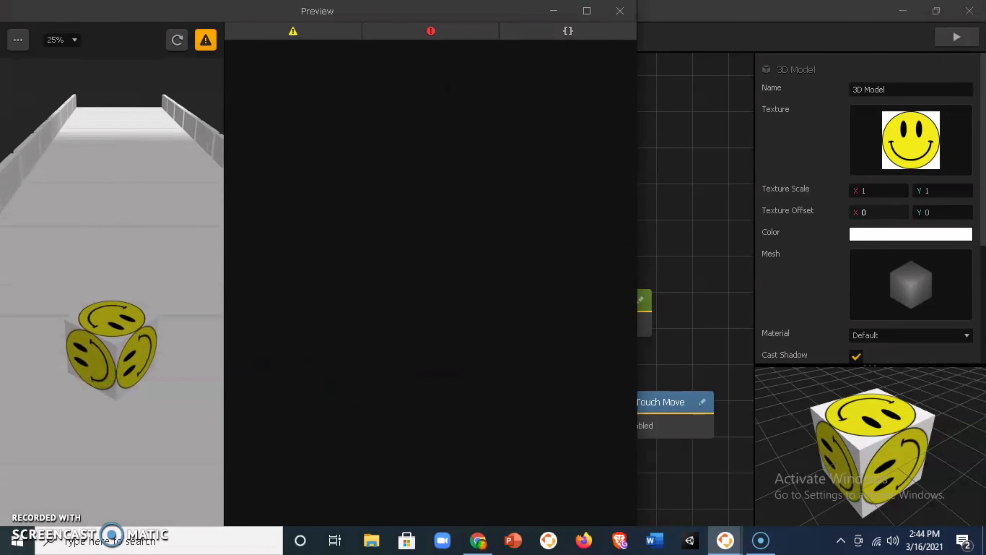
left_click(620, 10)
Step: Give the cubous 3D Model a yellow color and preview the game, steering the cube along the walled track
left_click(928, 235)
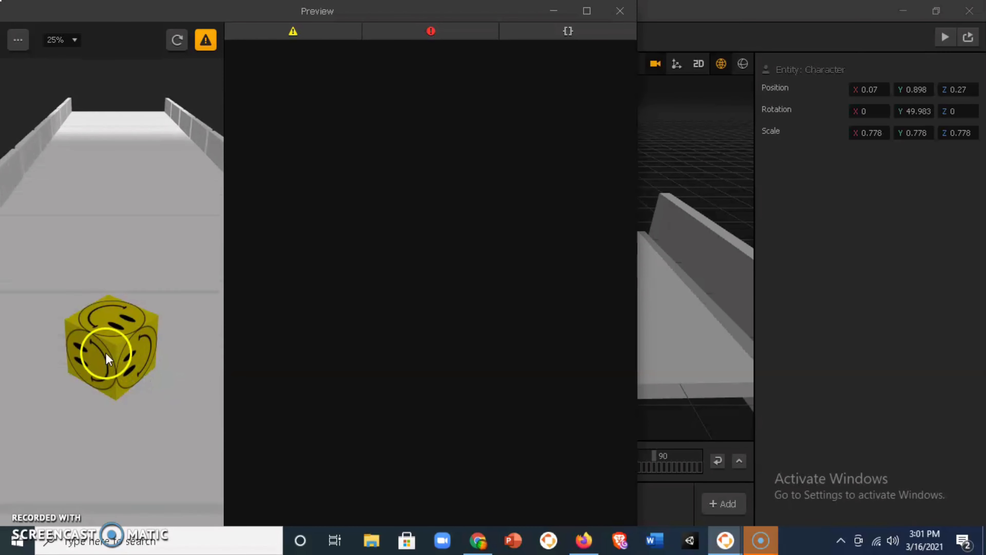
left_click_drag(105, 353, 207, 305)
left_click_drag(104, 349, 90, 389)
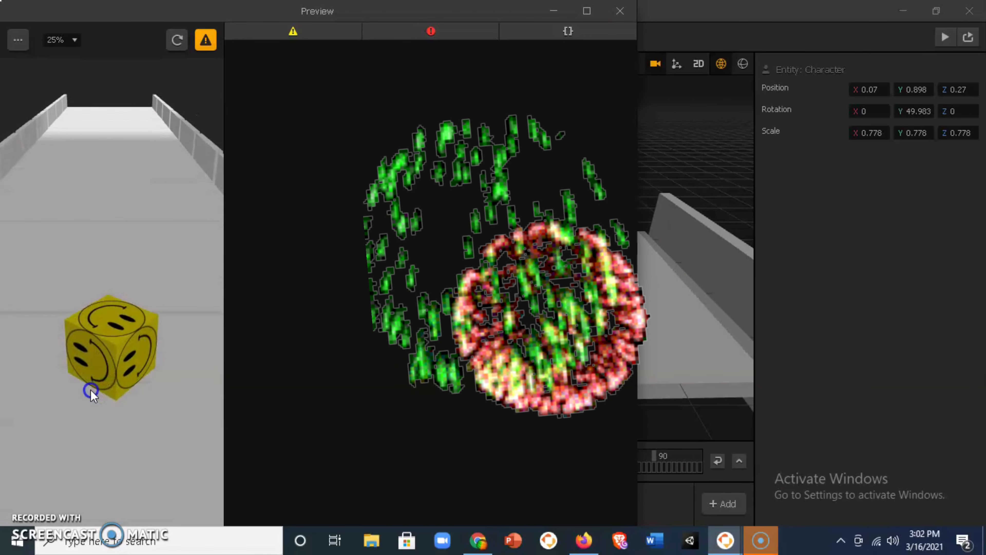